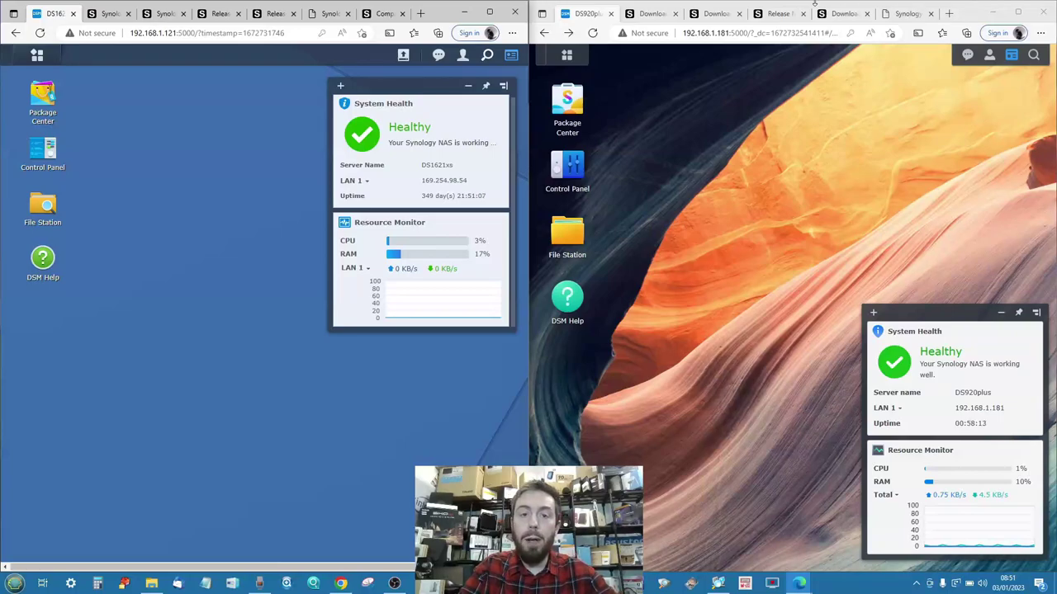
# Move the DS1621xs widget panel to the lower-right corner of its maximized desktop and restore the side-by-side window layout
pyautogui.click(490, 11)
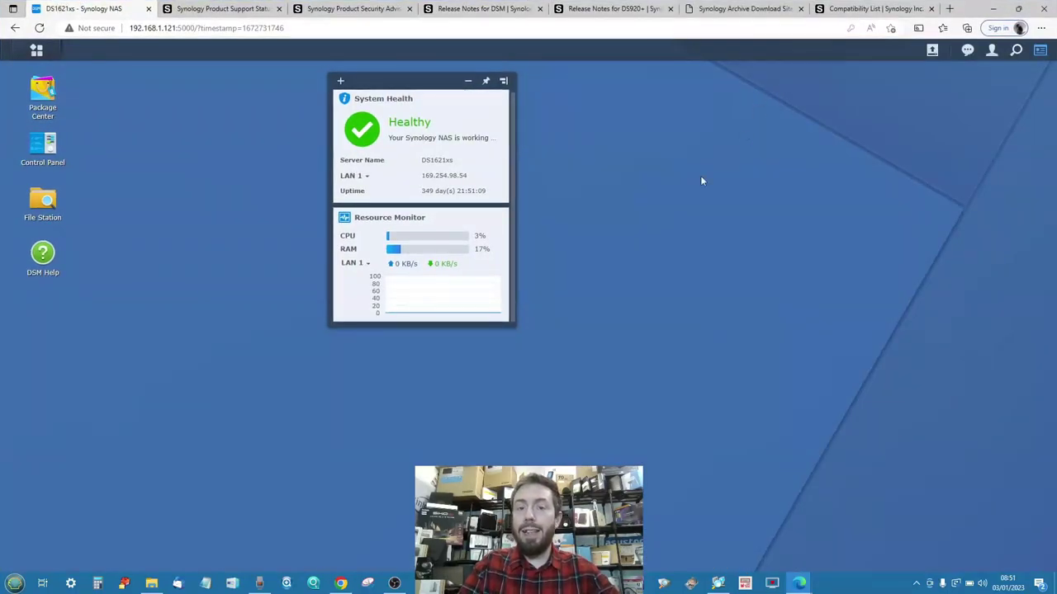
pyautogui.moveTo(401, 79)
pyautogui.mouseDown()
pyautogui.moveTo(876, 264)
pyautogui.moveTo(926, 317)
pyautogui.mouseUp()
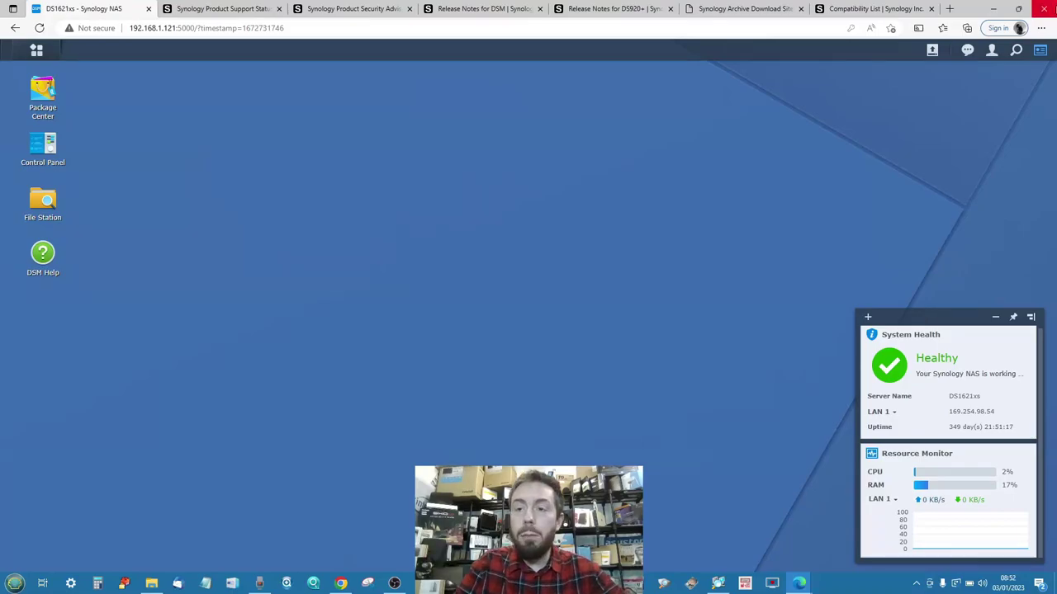
pyautogui.click(1018, 8)
pyautogui.press('super+Left')
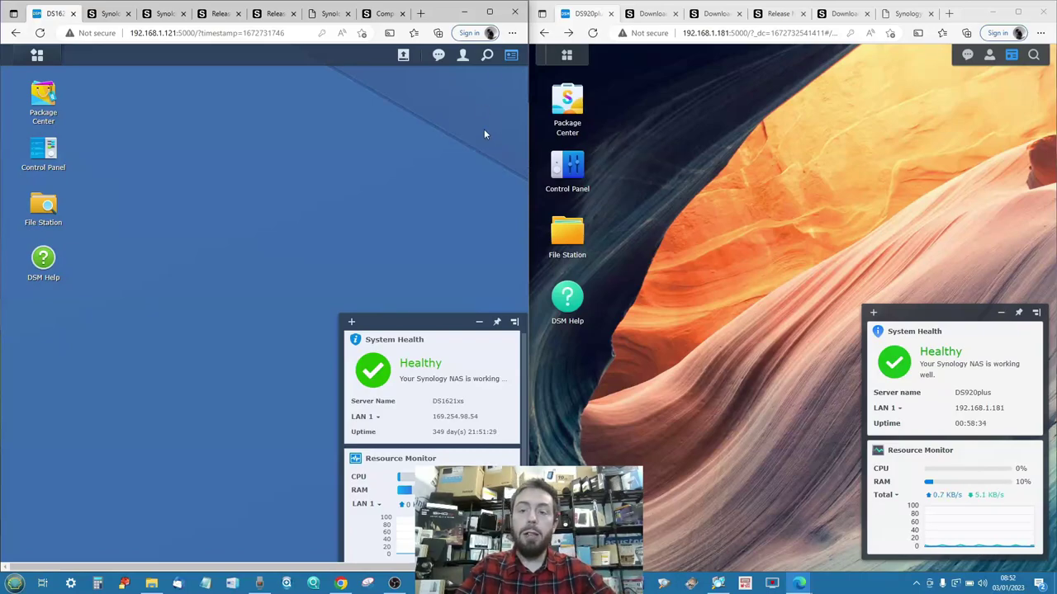
pyautogui.click(731, 166)
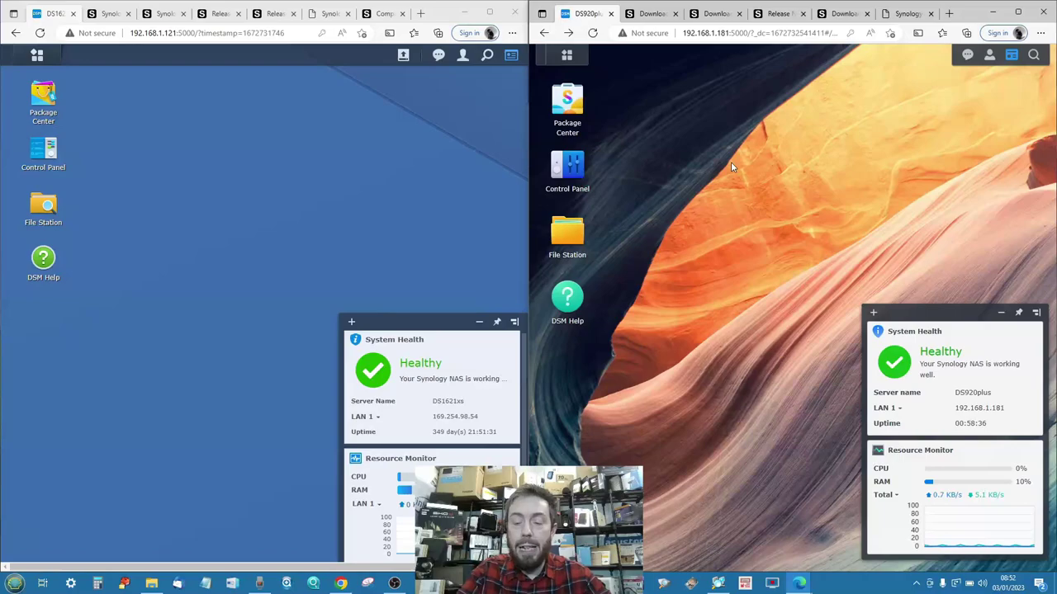
pyautogui.hotkey('ctrl', '-')
pyautogui.hotkey('ctrl', '-')
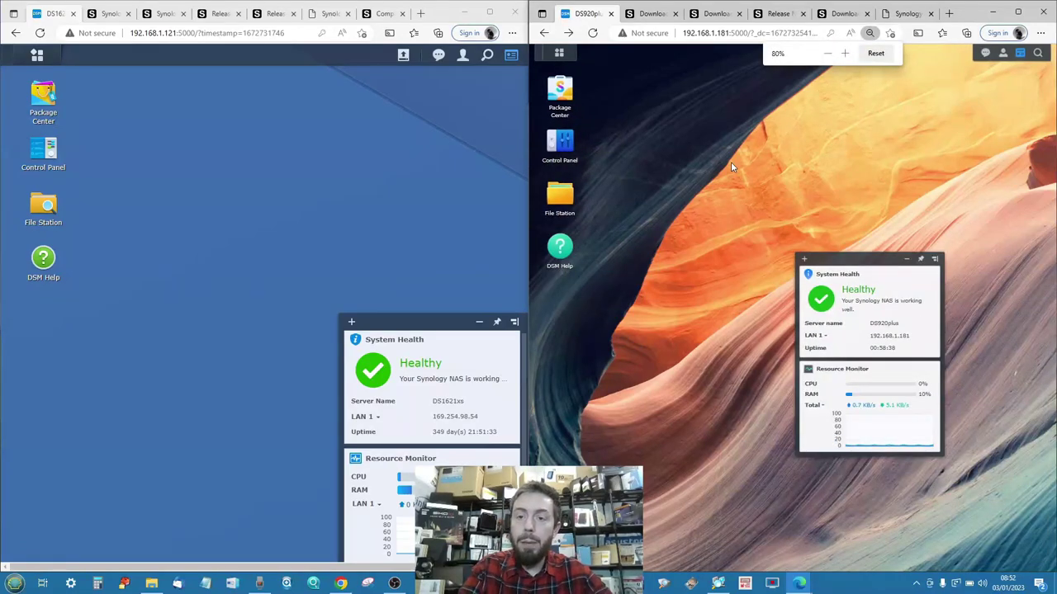
pyautogui.moveTo(843, 272)
pyautogui.mouseDown()
pyautogui.moveTo(908, 293)
pyautogui.moveTo(982, 361)
pyautogui.moveTo(931, 364)
pyautogui.mouseUp()
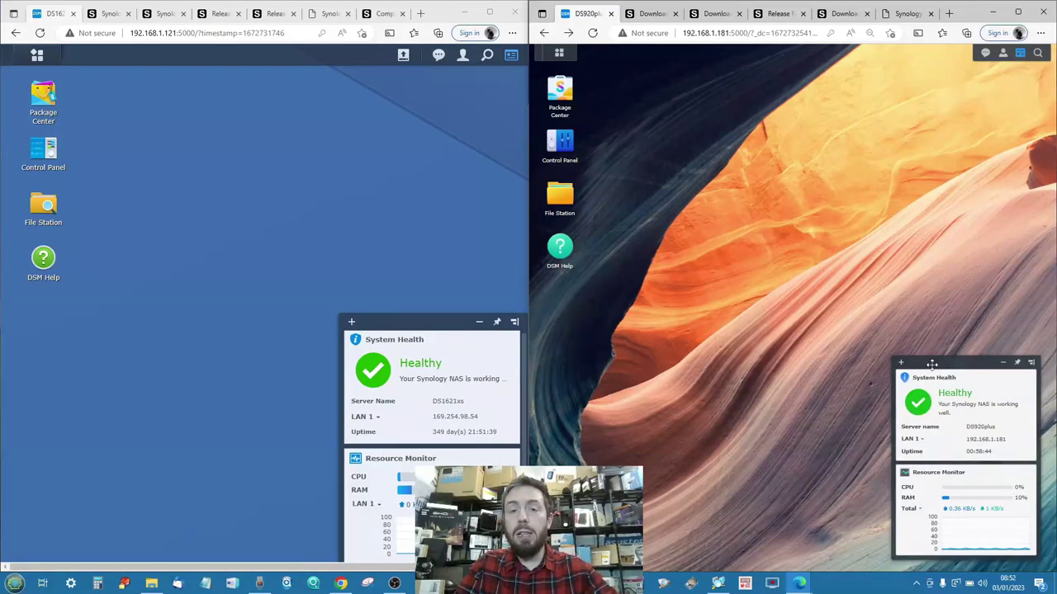
pyautogui.hotkey('ctrl', '-')
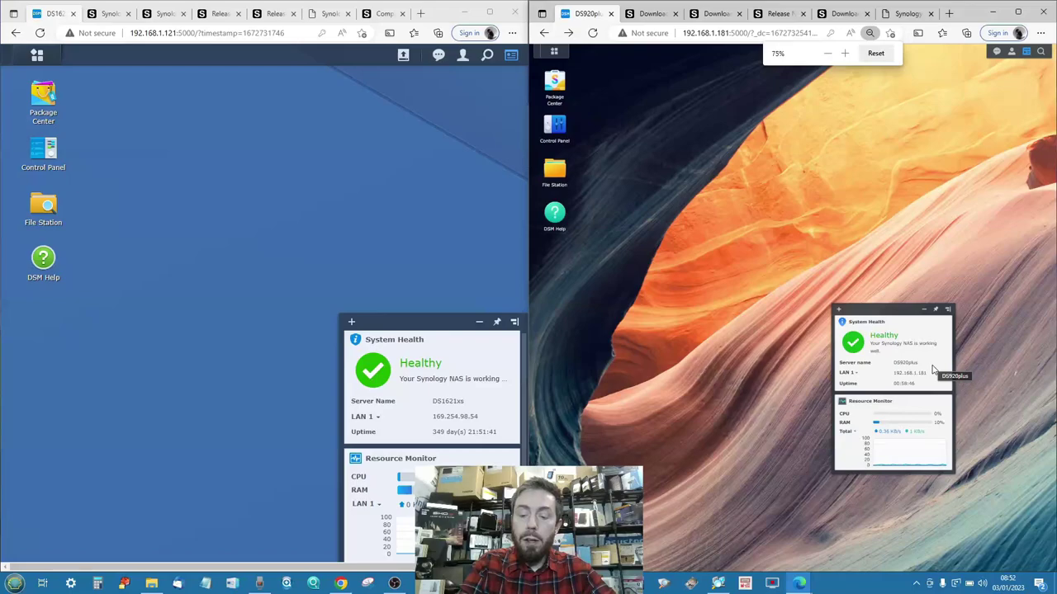
pyautogui.hotkey('ctrl', '+')
pyautogui.hotkey('ctrl', '+')
pyautogui.hotkey('ctrl', '+')
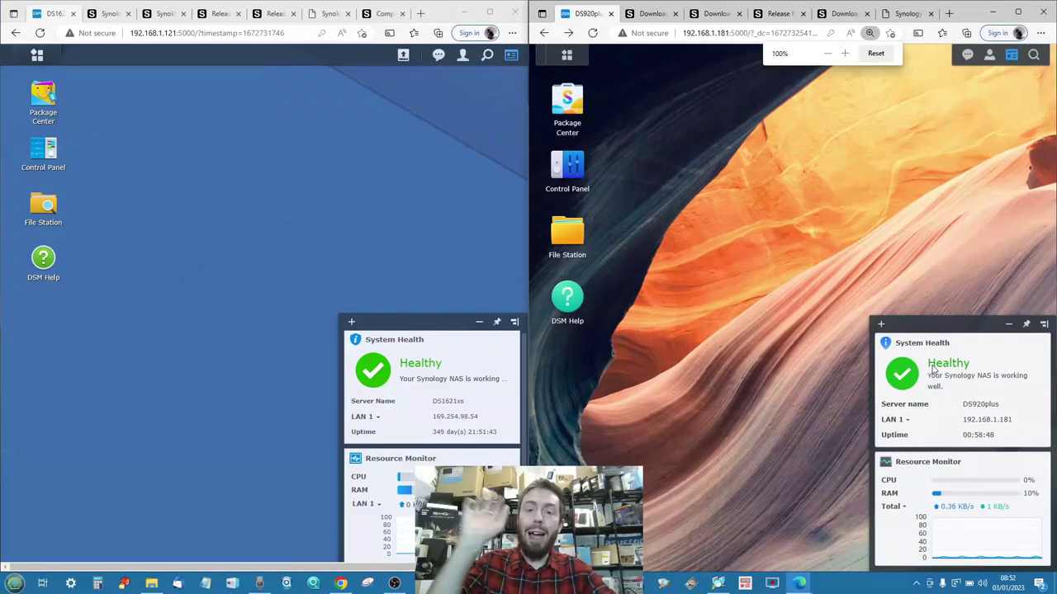
pyautogui.click(404, 225)
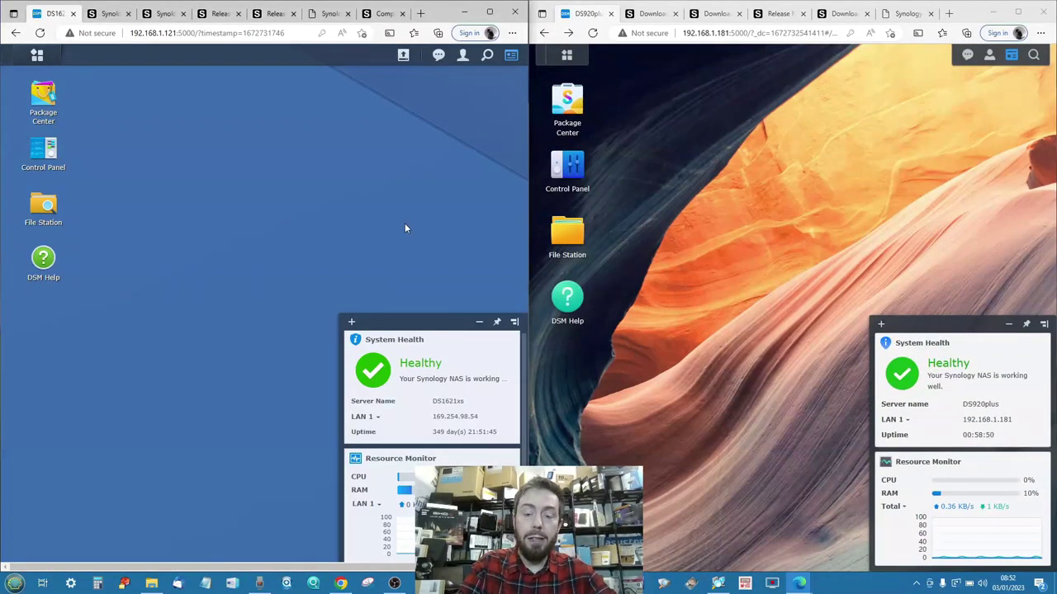
pyautogui.hotkey('ctrl', '-')
pyautogui.hotkey('ctrl', '-')
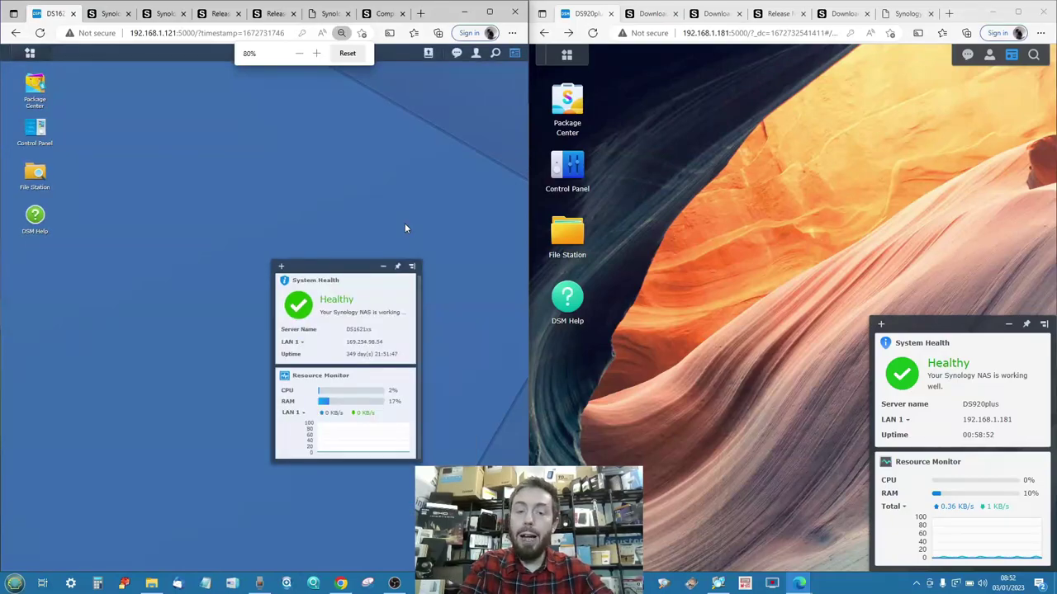
pyautogui.hotkey('ctrl', '+')
pyautogui.hotkey('ctrl', '+')
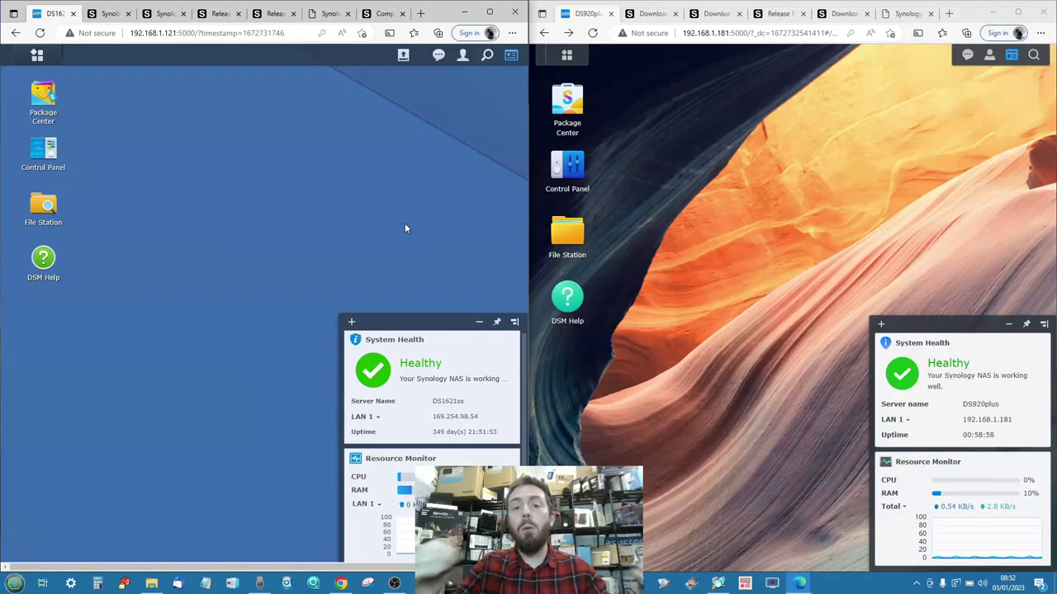
# Zoom both NAS desktops out to 80% and move each widget panel to its desktop's upper-right corner
pyautogui.hotkey('ctrl', '-')
pyautogui.hotkey('ctrl', '-')
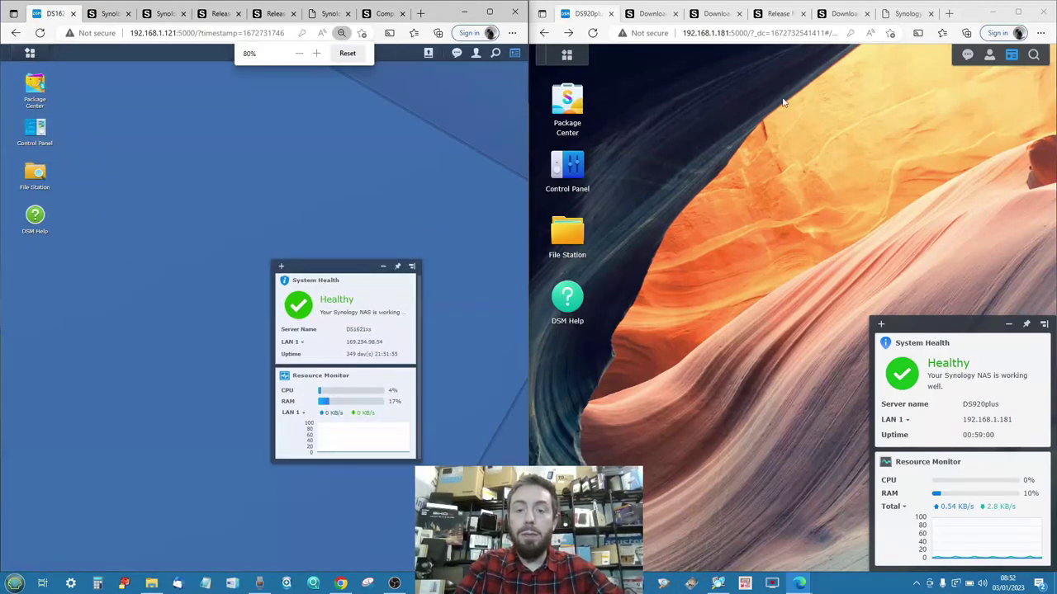
pyautogui.hotkey('ctrl', '-')
pyautogui.hotkey('ctrl', '-')
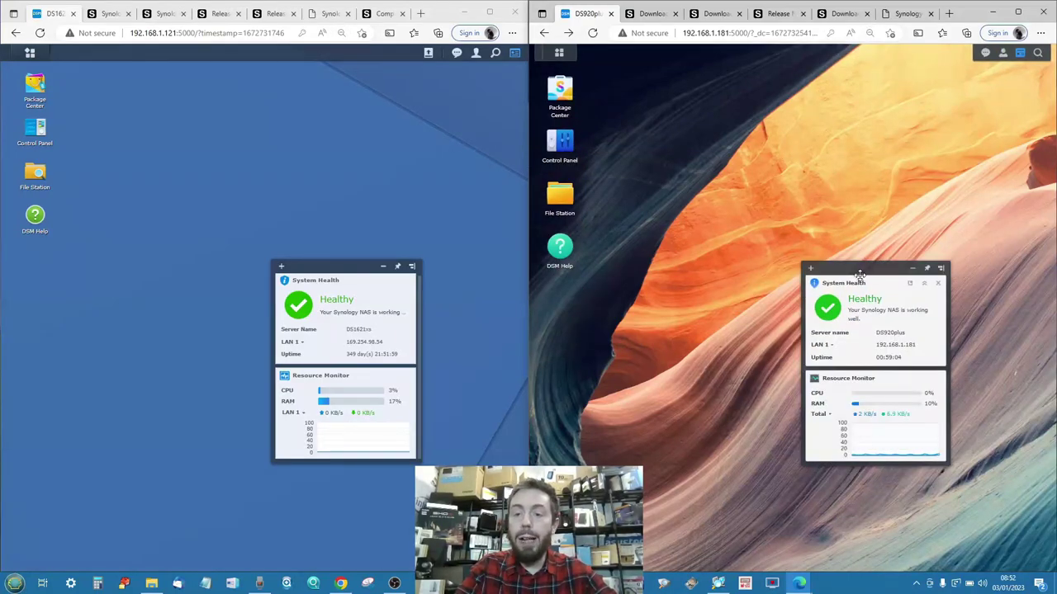
pyautogui.moveTo(860, 273)
pyautogui.mouseDown()
pyautogui.moveTo(958, 156)
pyautogui.moveTo(958, 81)
pyautogui.mouseUp()
pyautogui.moveTo(318, 267); pyautogui.dragTo(420, 74)
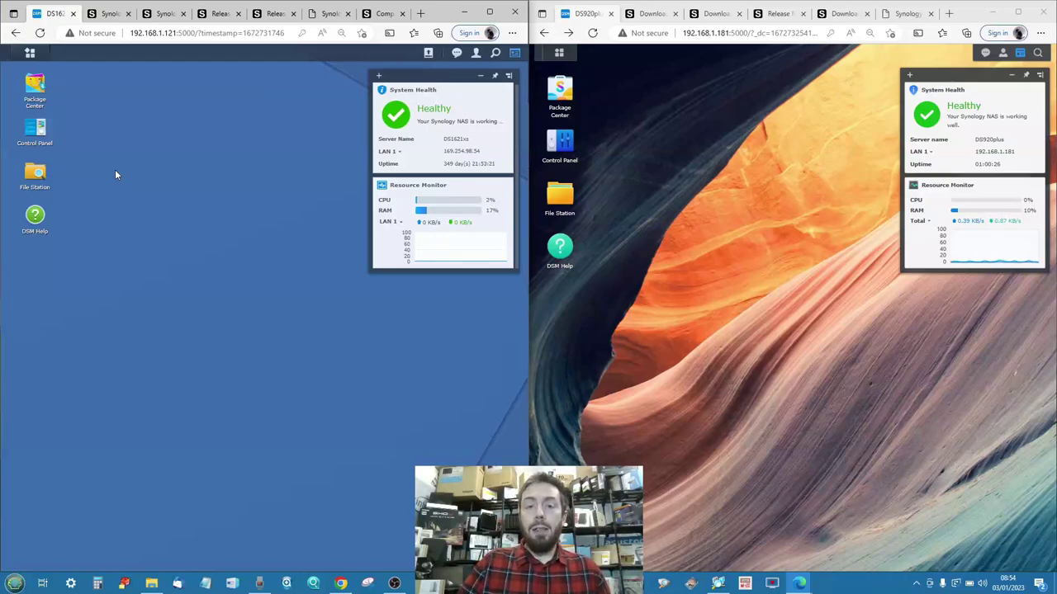
# Show the Synology Product Support Status page and widen its window to about 70% of the screen
pyautogui.click(108, 13)
pyautogui.scroll(-2, 256, 211)
pyautogui.scroll(2, 256, 210)
pyautogui.scroll(-1, 351, 142)
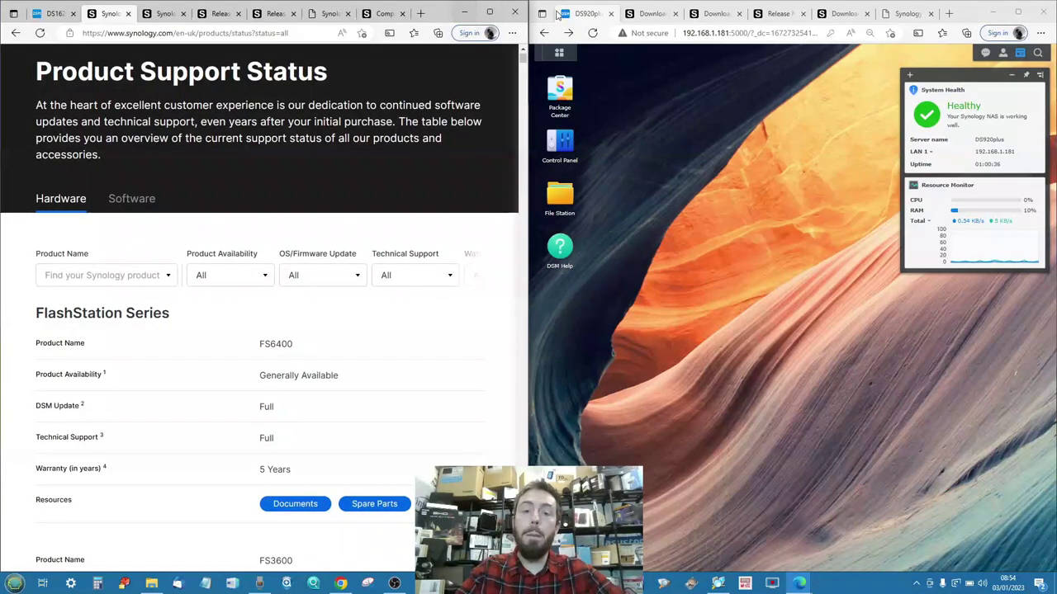
pyautogui.moveTo(526, 27); pyautogui.dragTo(738, 26)
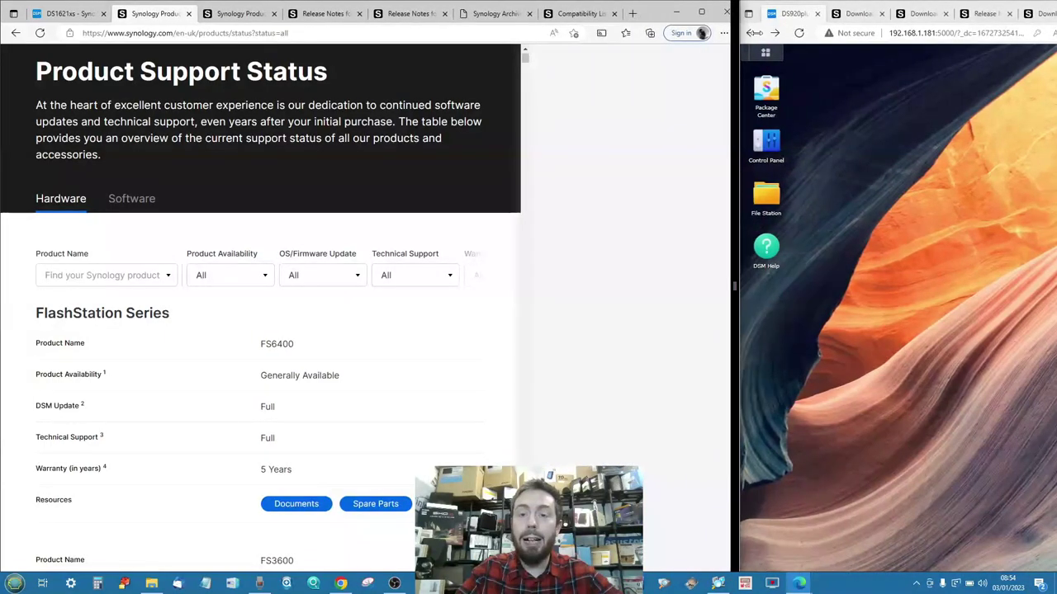
pyautogui.scroll(-1, 495, 206)
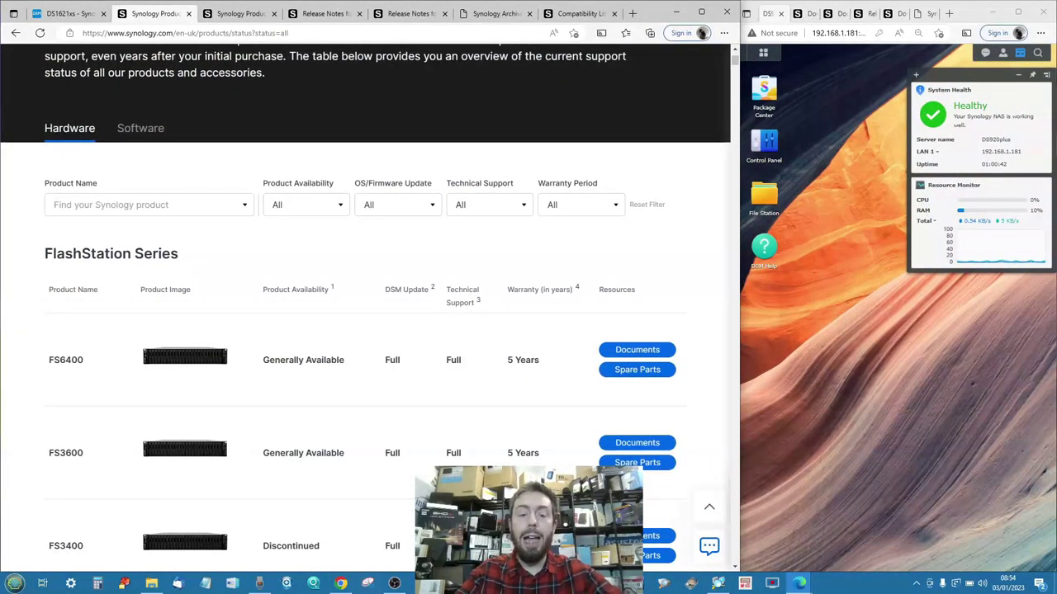
# Switch to OBS, move the webcam source to the lower-right corner of the canvas, and minimize OBS
pyautogui.click(393, 583)
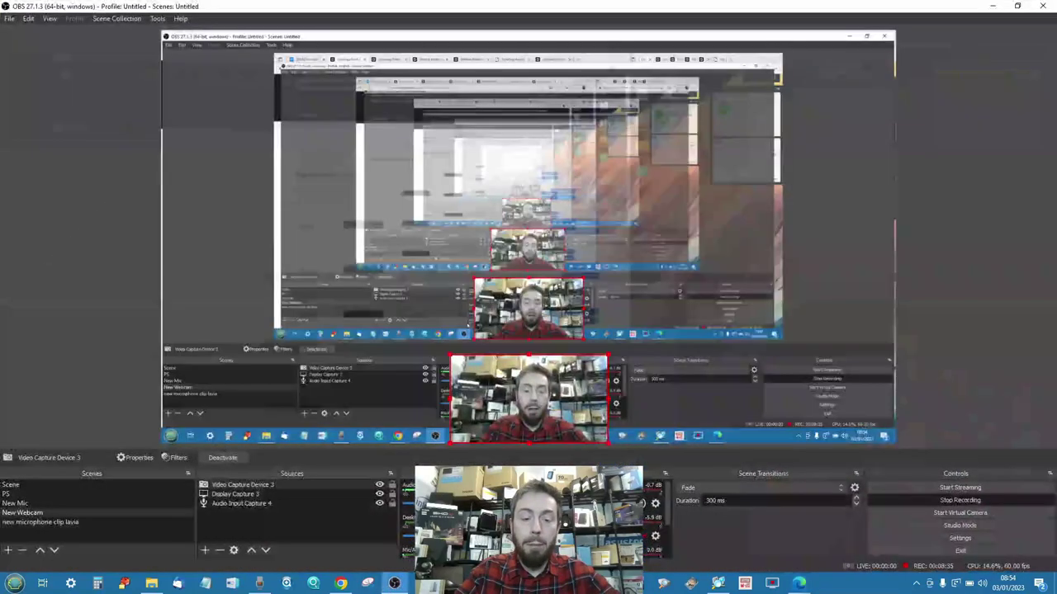
pyautogui.moveTo(531, 413); pyautogui.dragTo(816, 411)
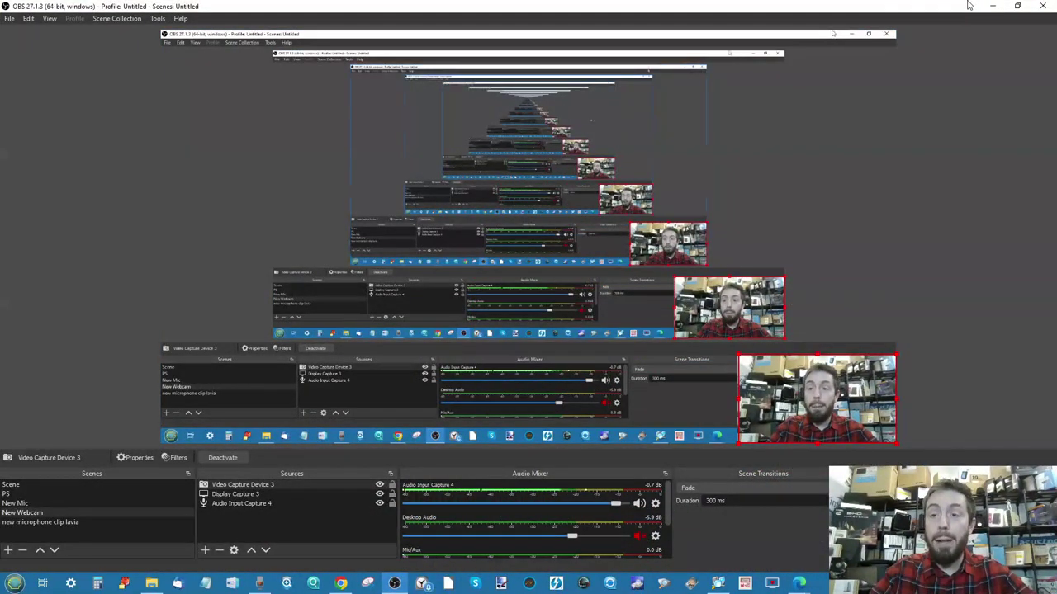
pyautogui.click(992, 6)
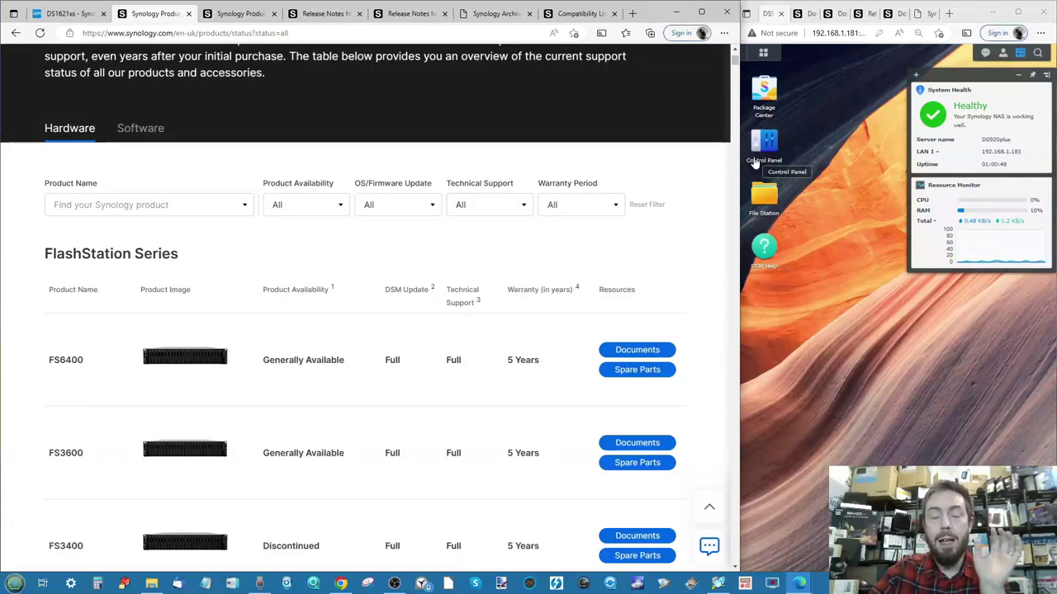
# Filter the hardware list to Generally Available products, and set the product availability filter back to All
pyautogui.scroll(-1, 446, 340)
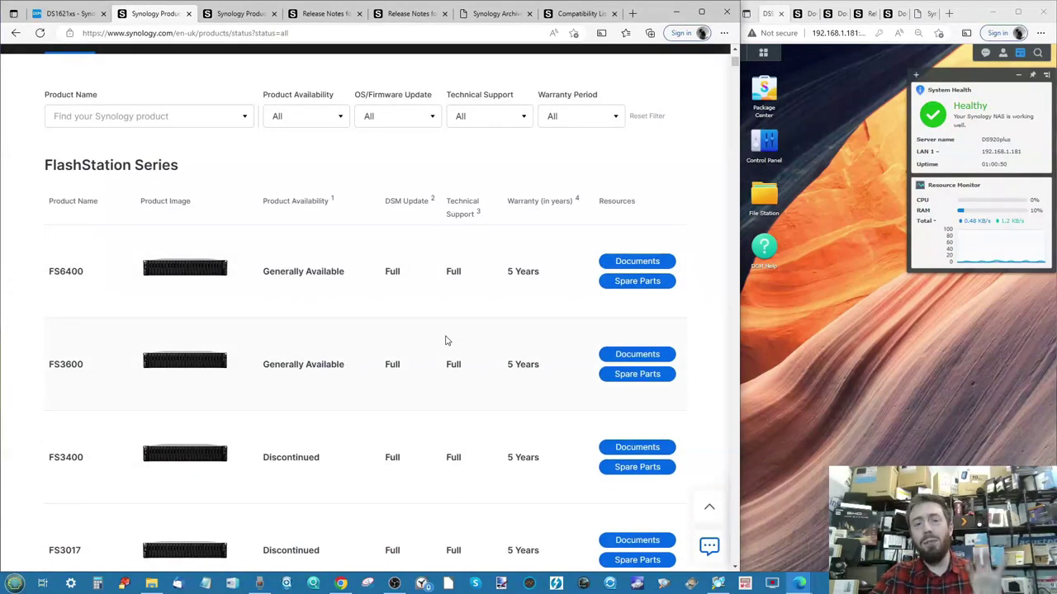
pyautogui.scroll(-1, 446, 340)
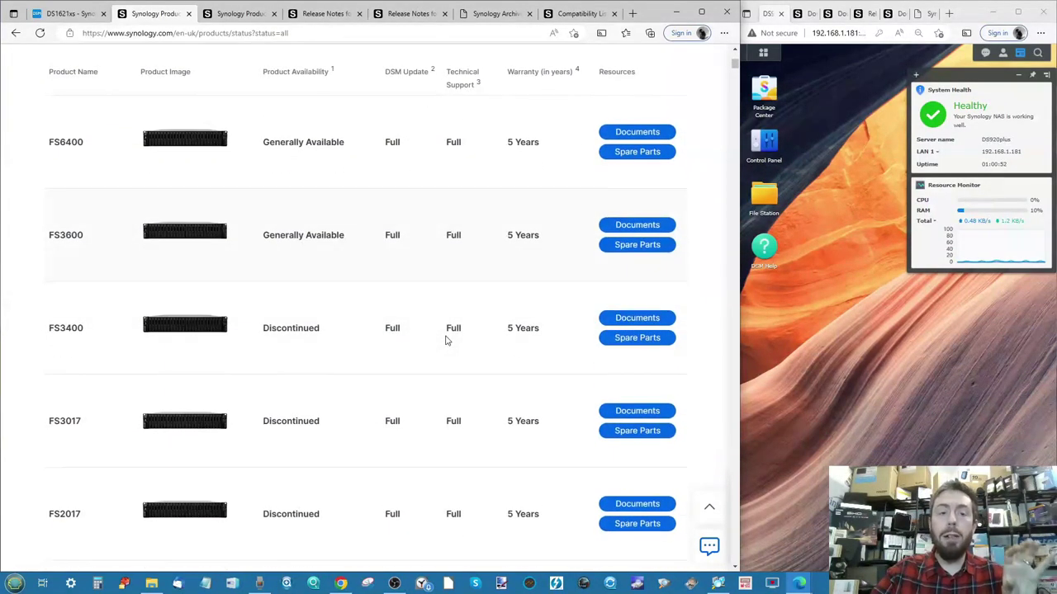
pyautogui.scroll(-1, 446, 340)
pyautogui.scroll(5, 446, 340)
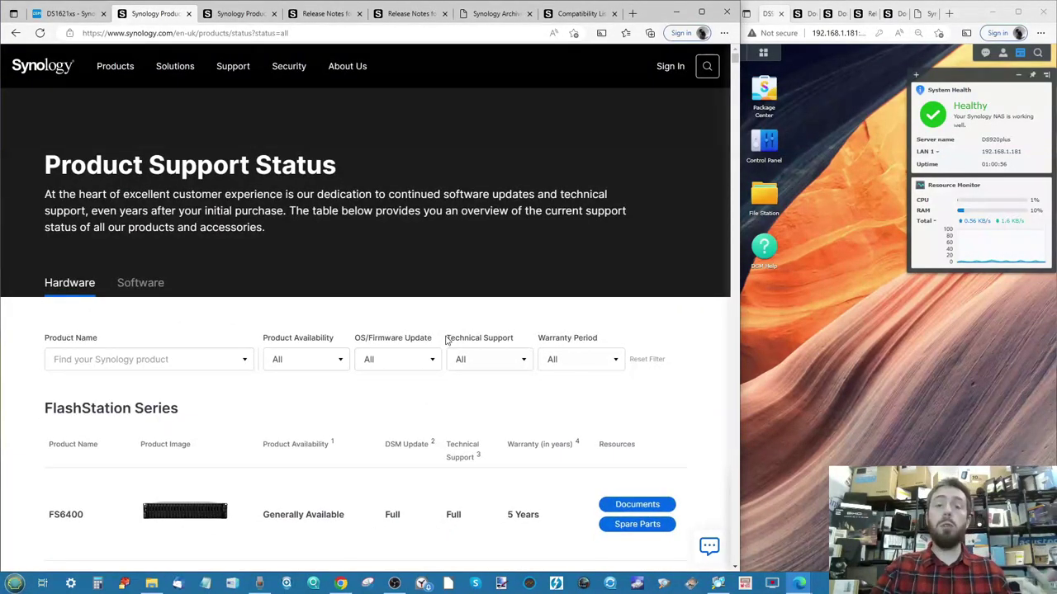
pyautogui.scroll(-4, 446, 340)
pyautogui.click(323, 87)
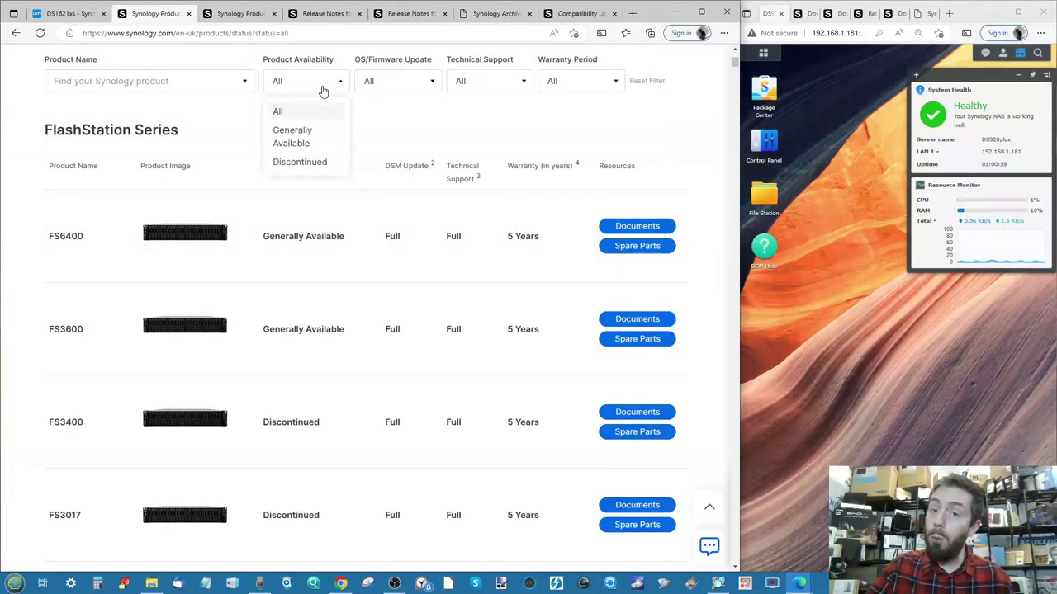
pyautogui.click(291, 137)
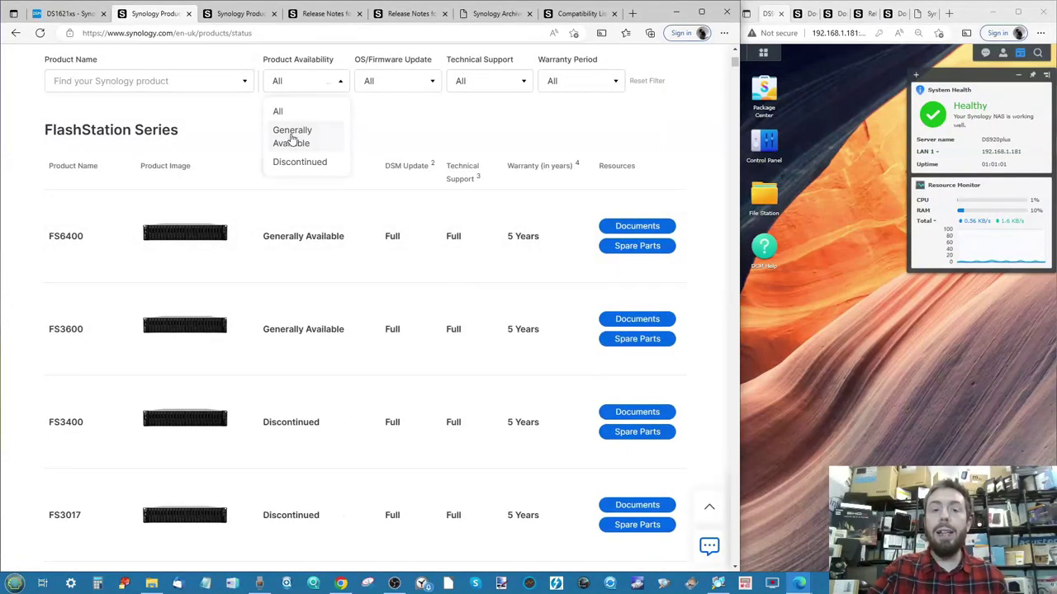
pyautogui.click(304, 83)
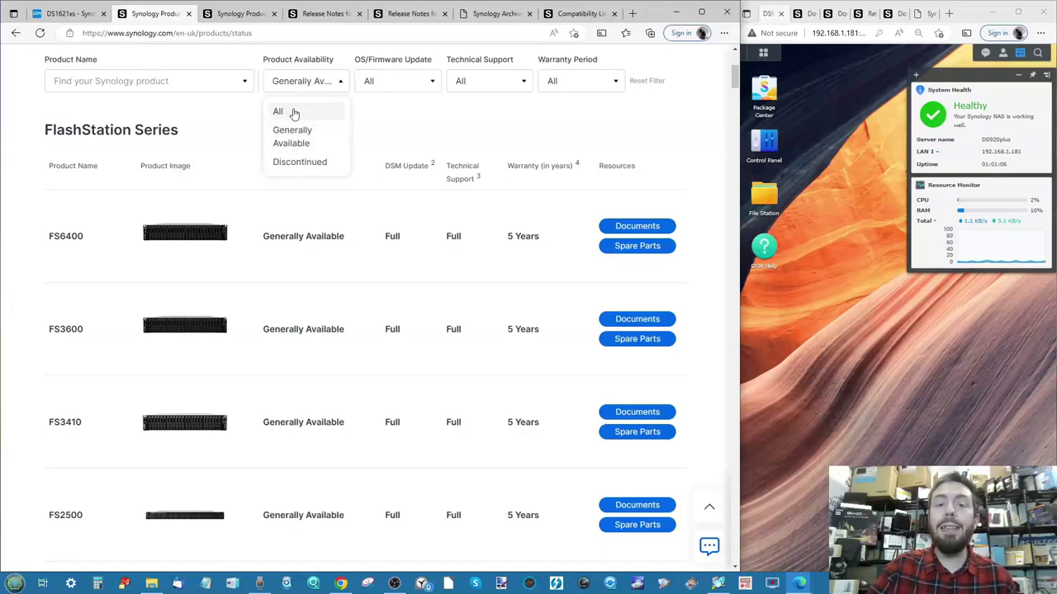
pyautogui.click(295, 112)
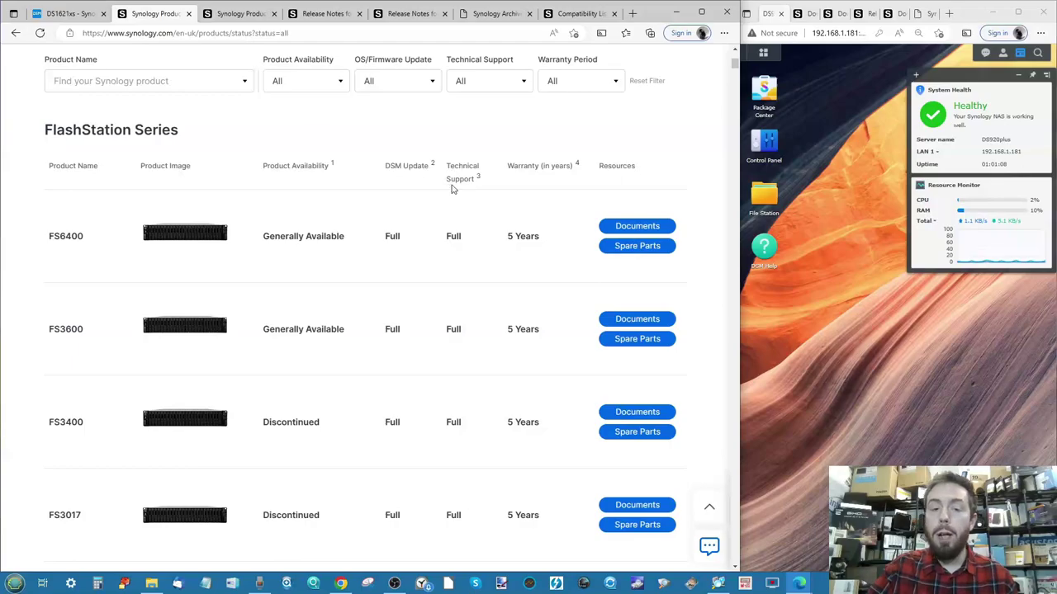
# Examine the availability, DSM update and technical support status of the rackmount models, highlighting the RS3411xs
pyautogui.scroll(-5, 451, 184)
pyautogui.scroll(-12, 452, 185)
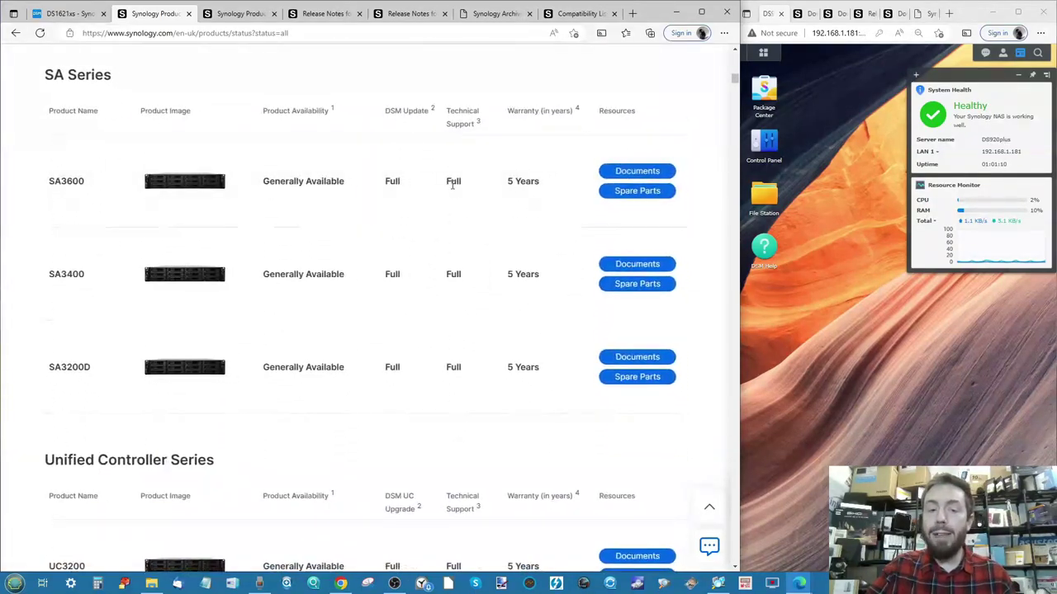
pyautogui.scroll(-15, 452, 185)
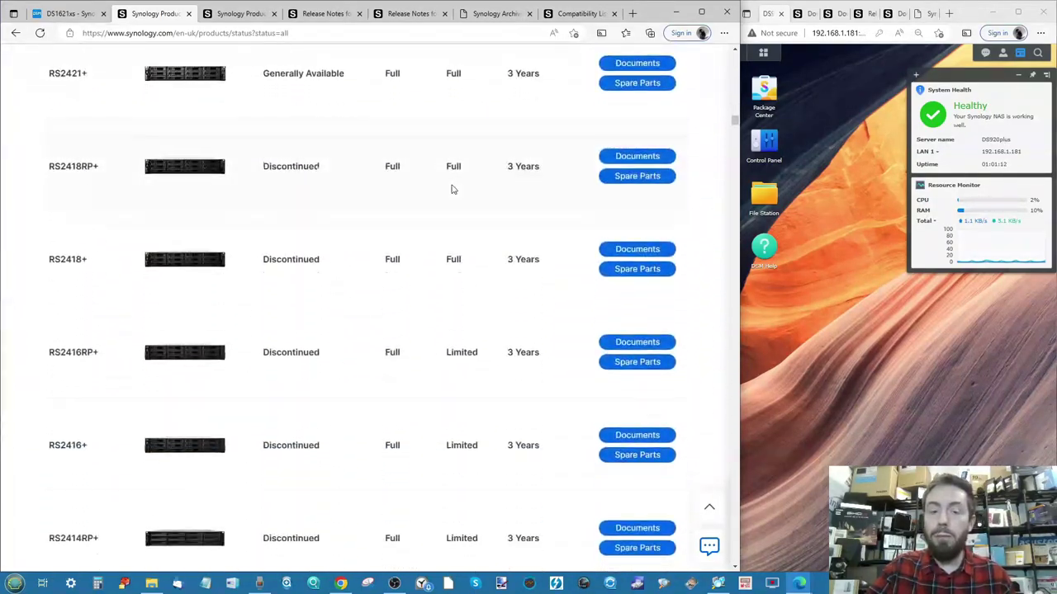
pyautogui.scroll(5, 451, 187)
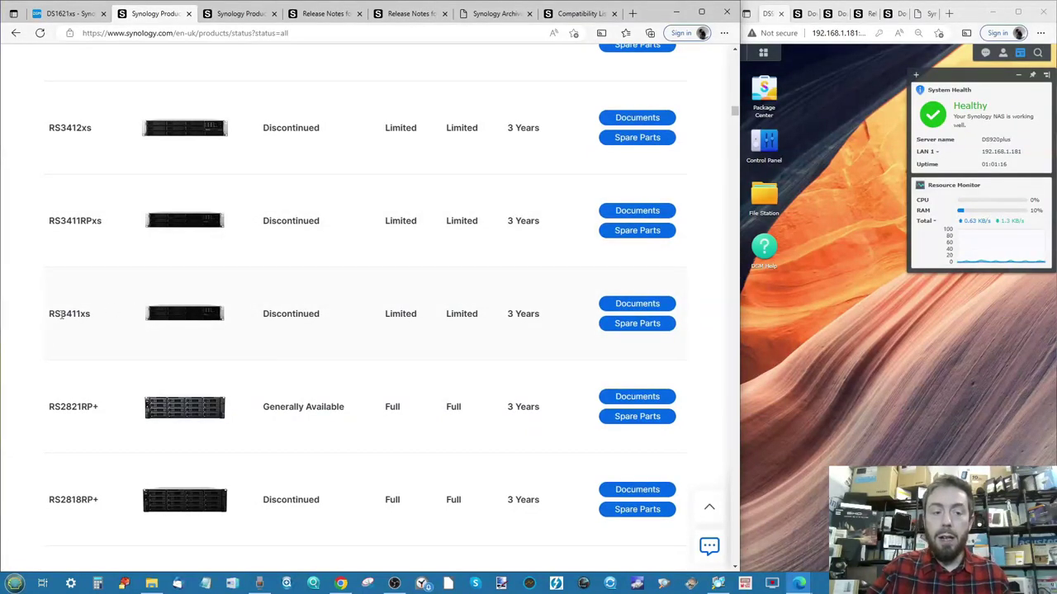
pyautogui.moveTo(54, 316); pyautogui.dragTo(91, 316)
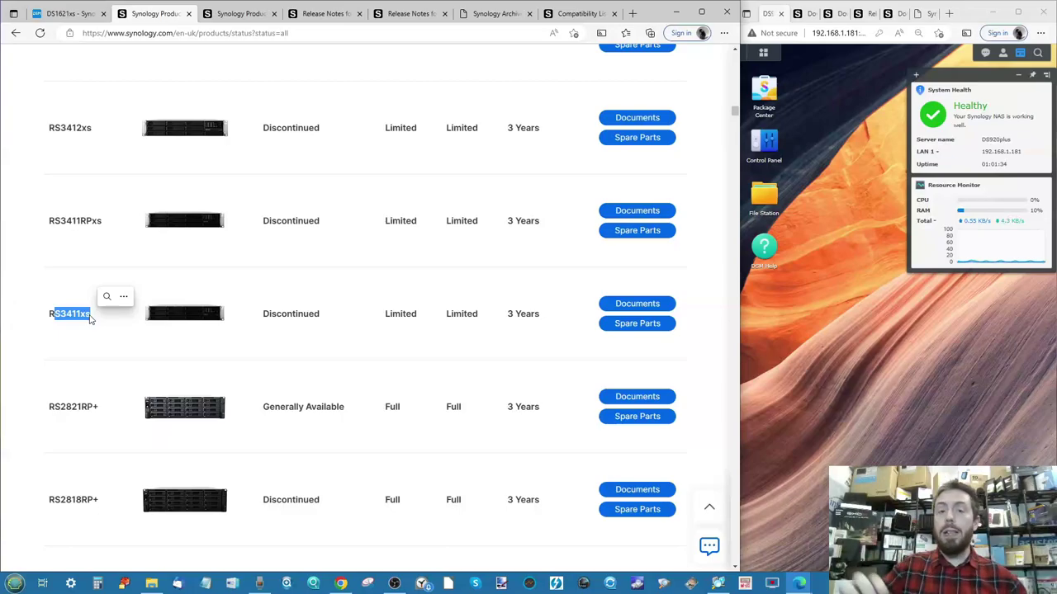
pyautogui.scroll(-2, 90, 321)
pyautogui.scroll(-3, 91, 321)
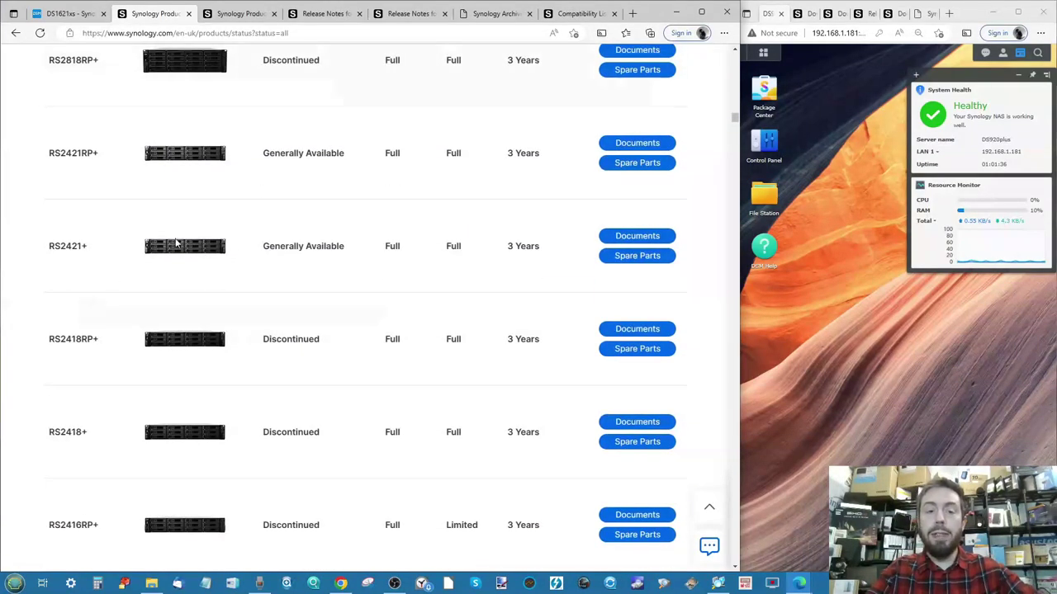
# Filter the hardware list by an OS/Firmware Update status of End of Life
pyautogui.scroll(8, 323, 277)
pyautogui.scroll(10, 323, 277)
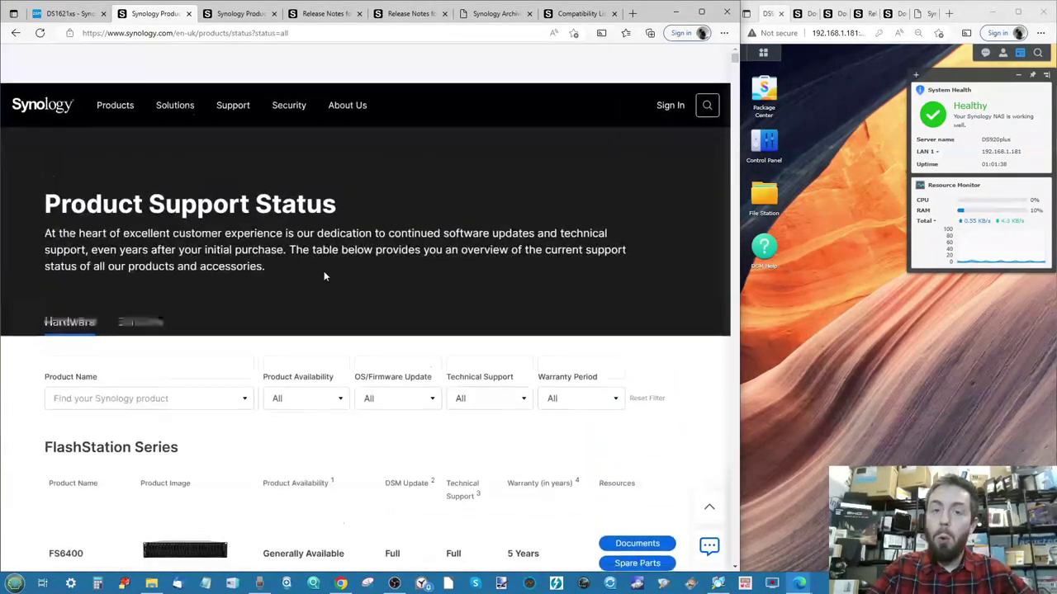
pyautogui.click(398, 368)
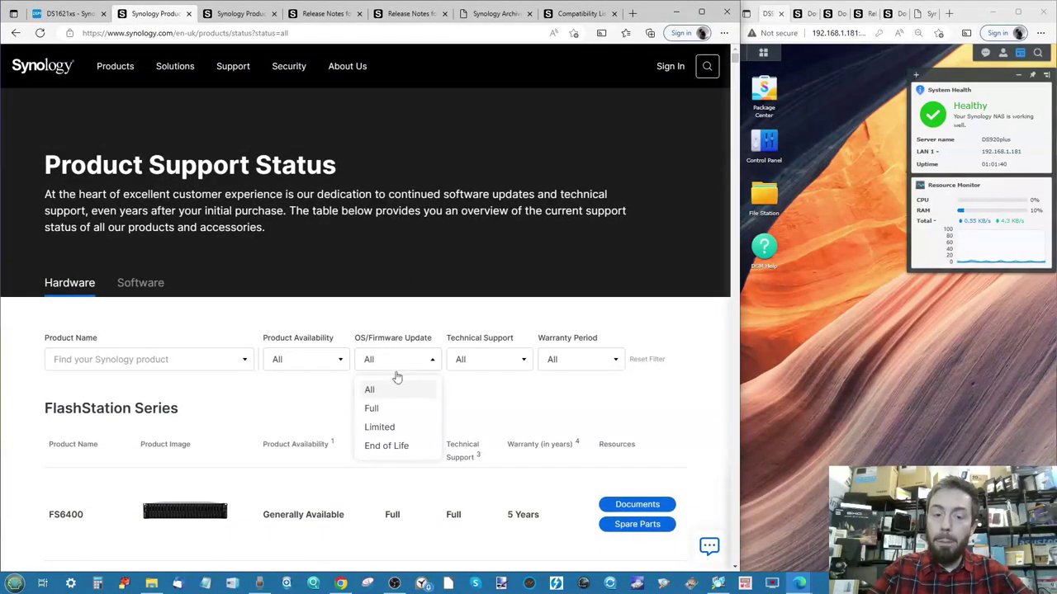
pyautogui.click(391, 447)
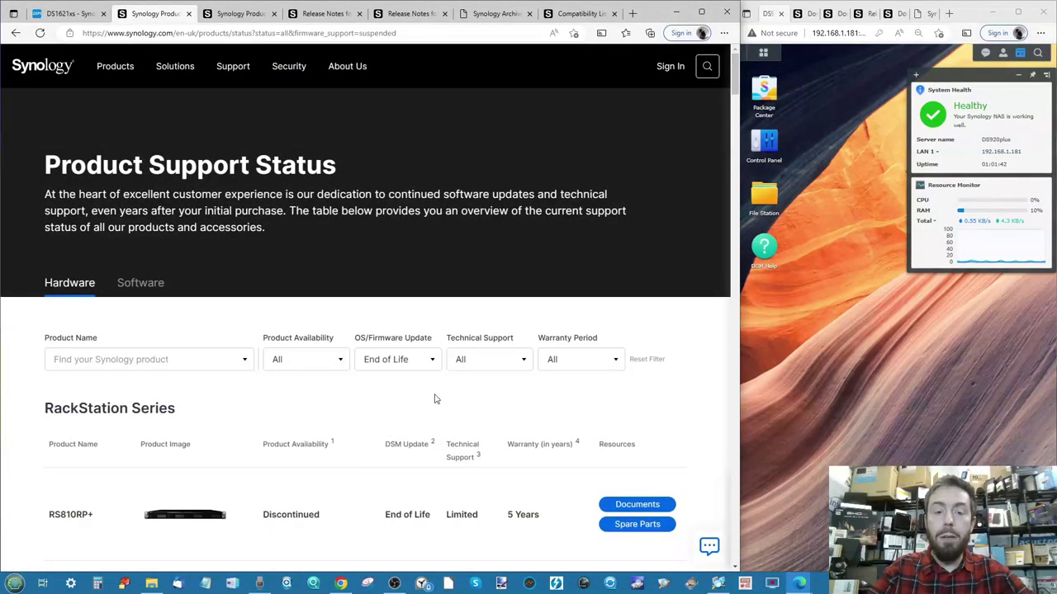
# Examine the hardware list of End of Life models across the RackStation, DiskStation, VisualStation, Embedded DataStation and USBStation series
pyautogui.scroll(-10, 430, 383)
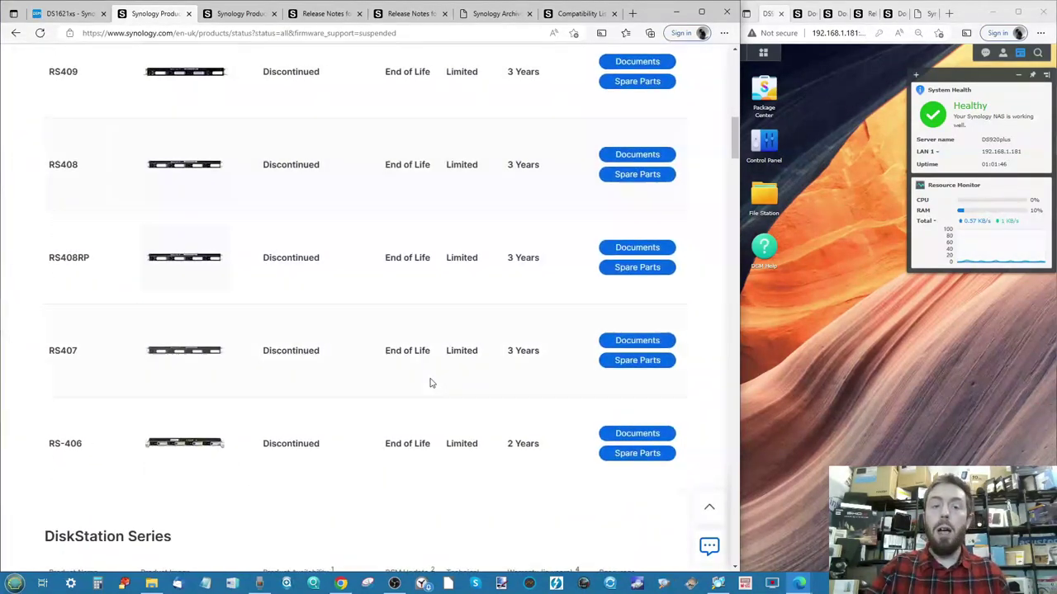
pyautogui.scroll(-1, 429, 382)
pyautogui.scroll(-20, 429, 382)
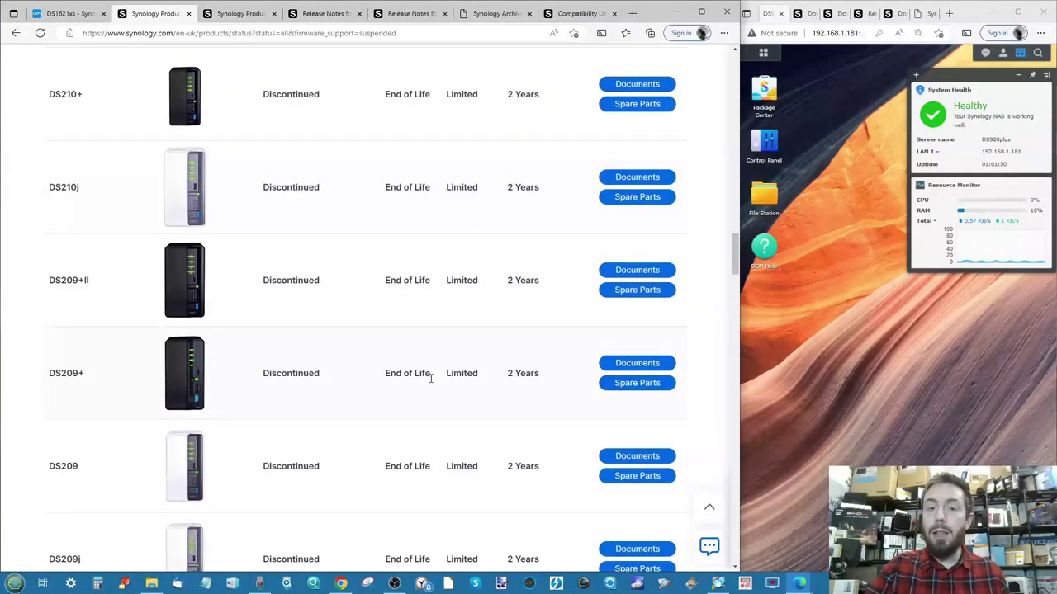
pyautogui.scroll(-20, 430, 378)
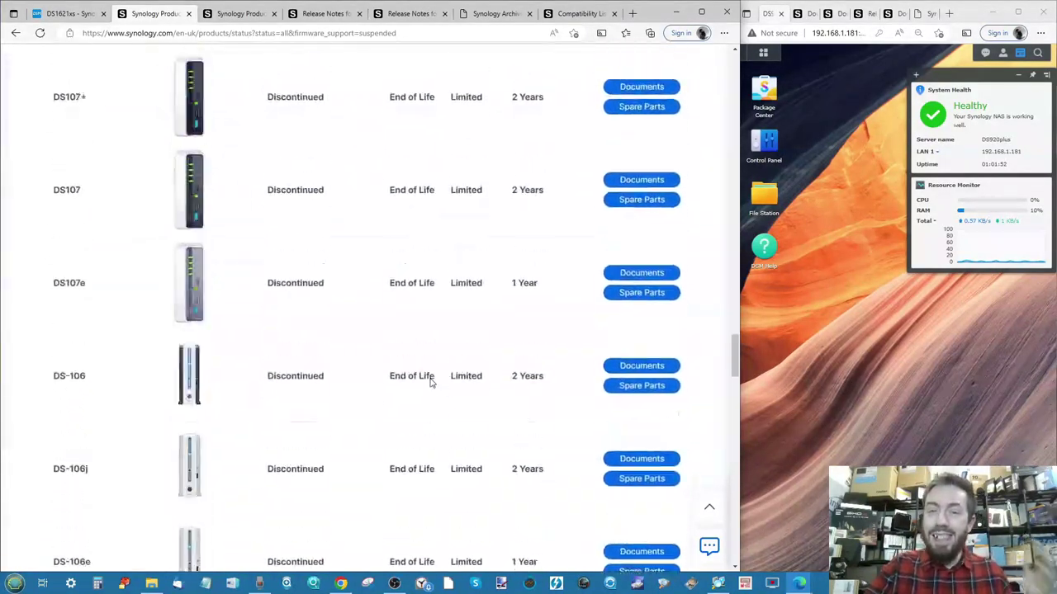
pyautogui.scroll(-7, 429, 382)
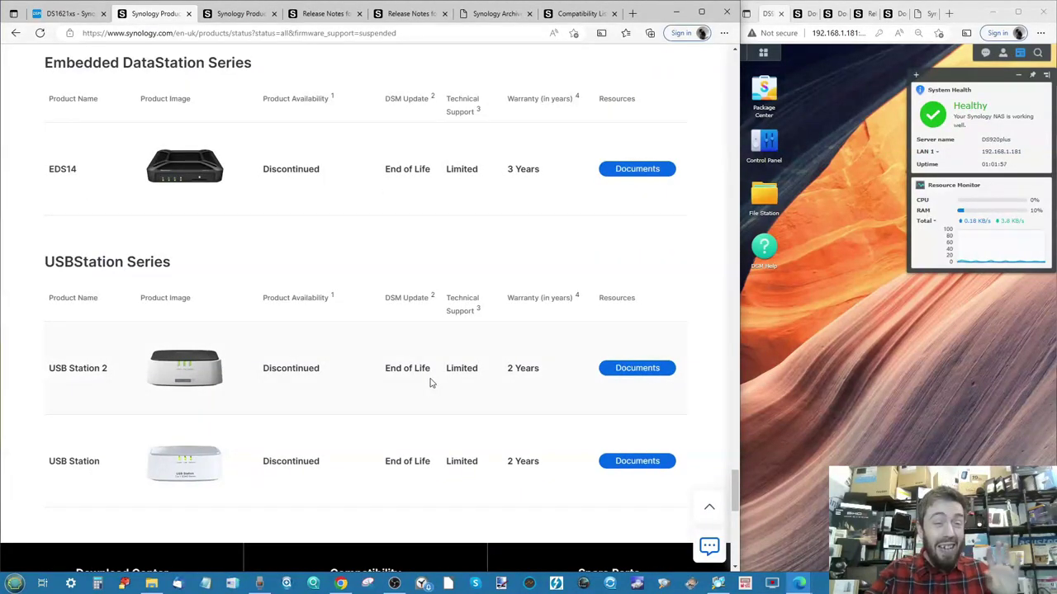
pyautogui.scroll(4, 429, 383)
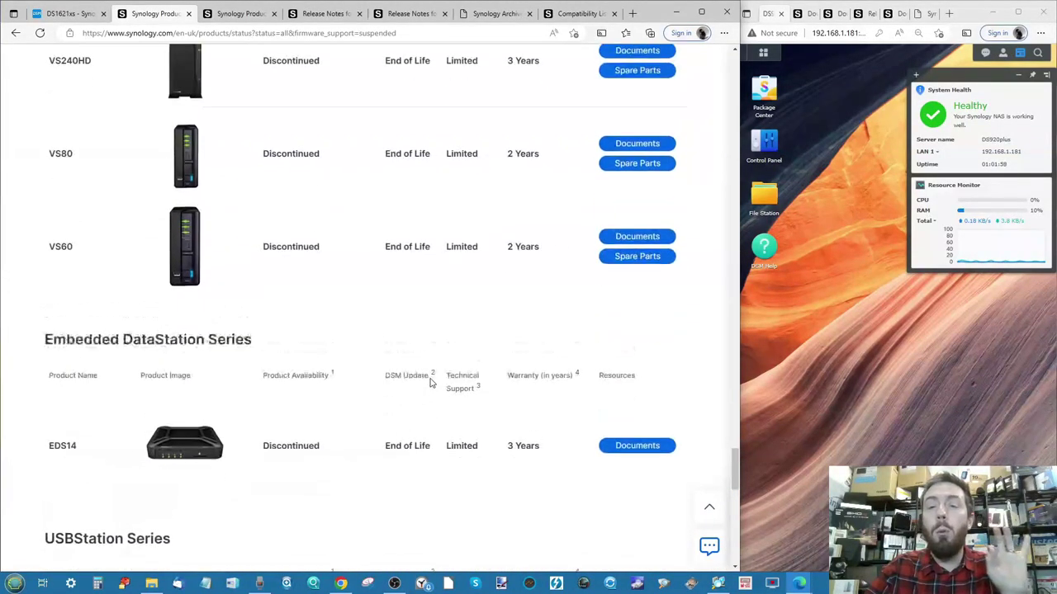
pyautogui.scroll(3, 429, 383)
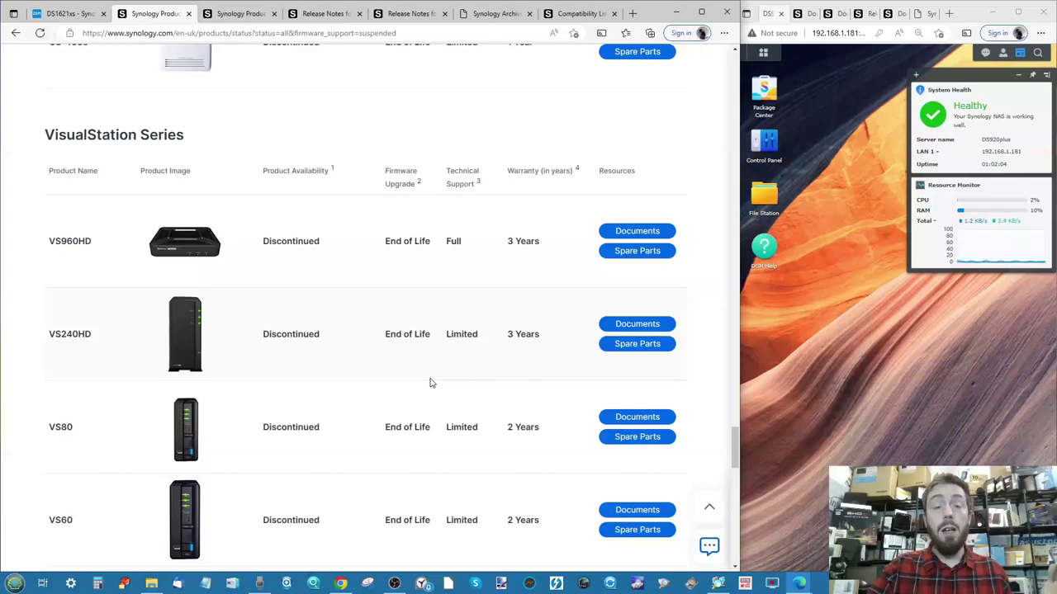
pyautogui.scroll(15, 429, 382)
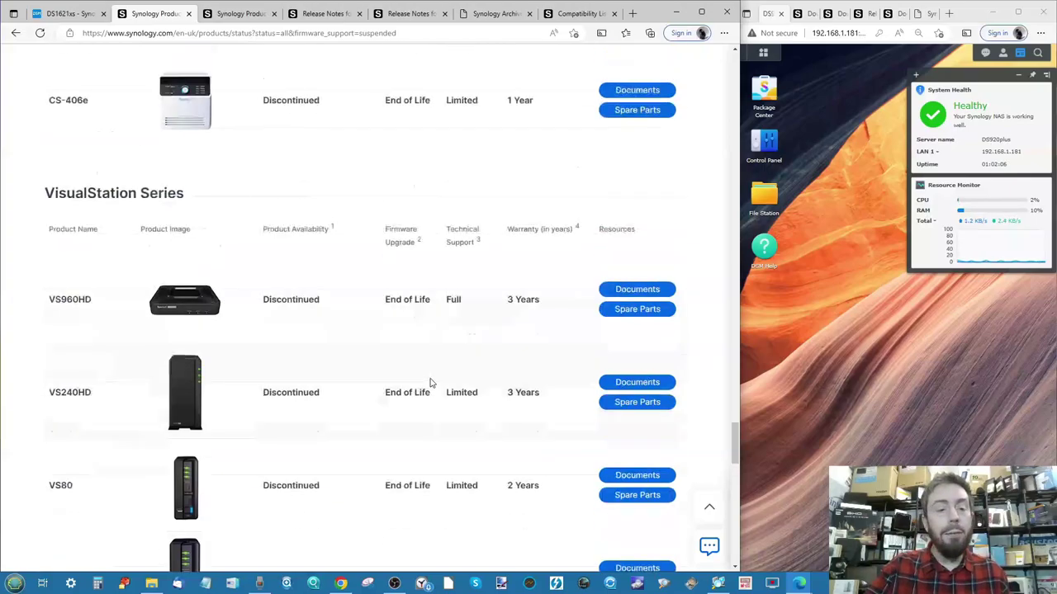
pyautogui.scroll(20, 429, 382)
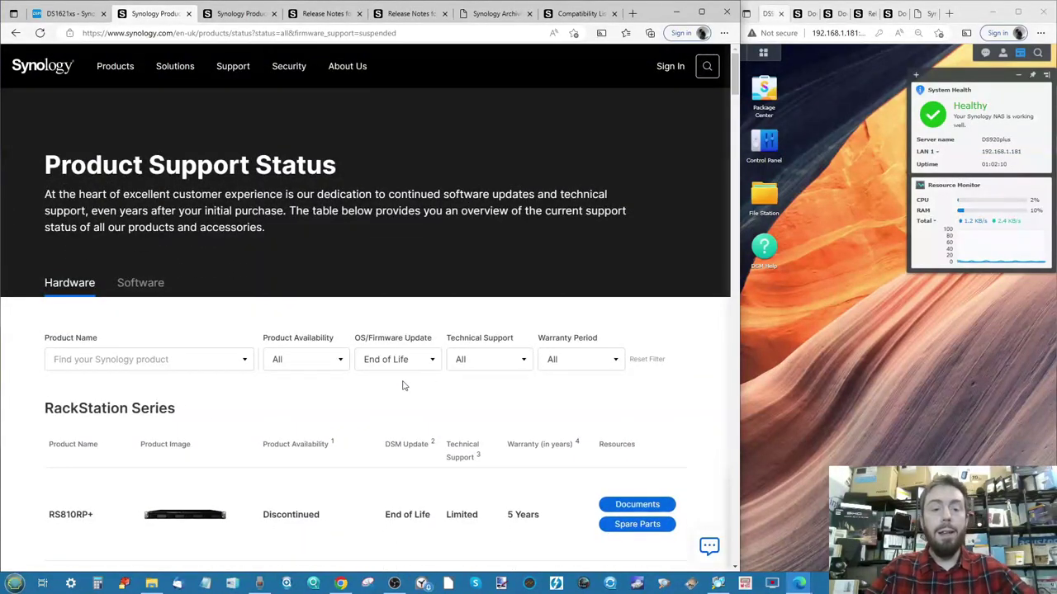
# Filter the hardware list by an OS/Firmware Update status of Limited and review the RackStation and DiskStation models
pyautogui.click(405, 366)
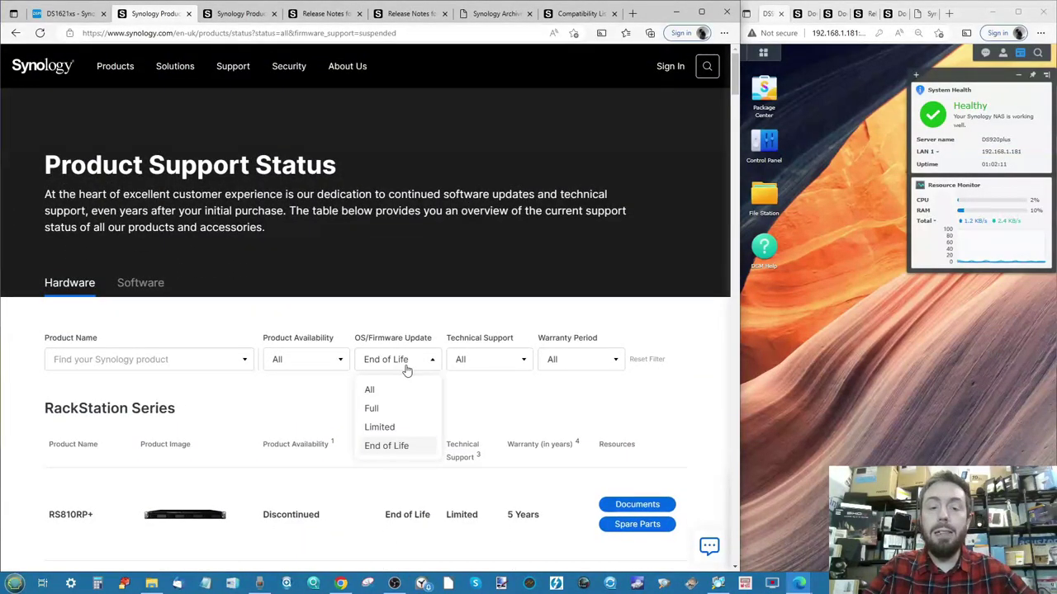
pyautogui.click(380, 427)
pyautogui.scroll(-3, 394, 434)
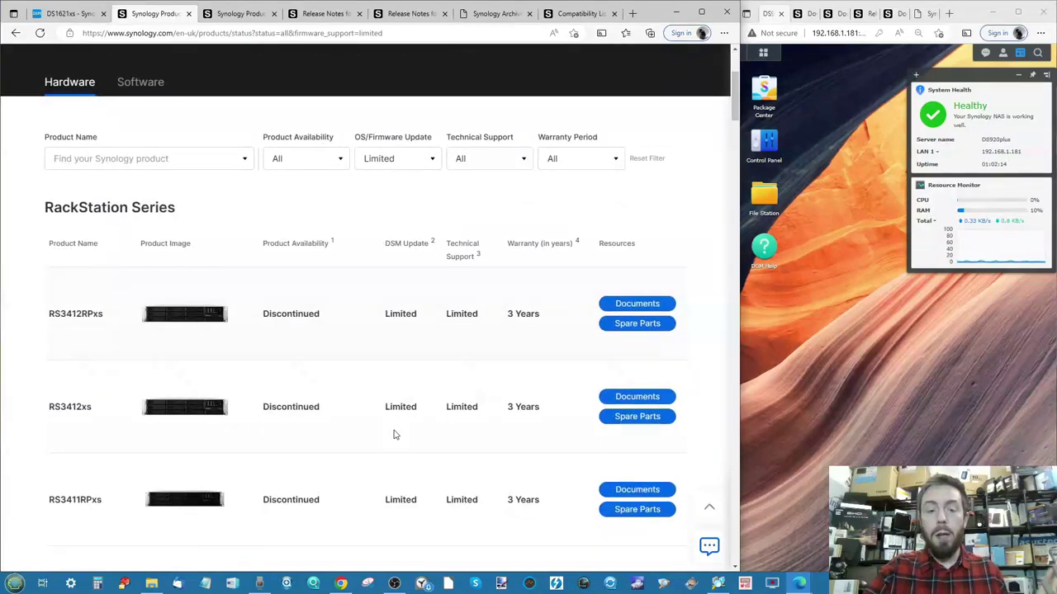
pyautogui.scroll(-1, 396, 435)
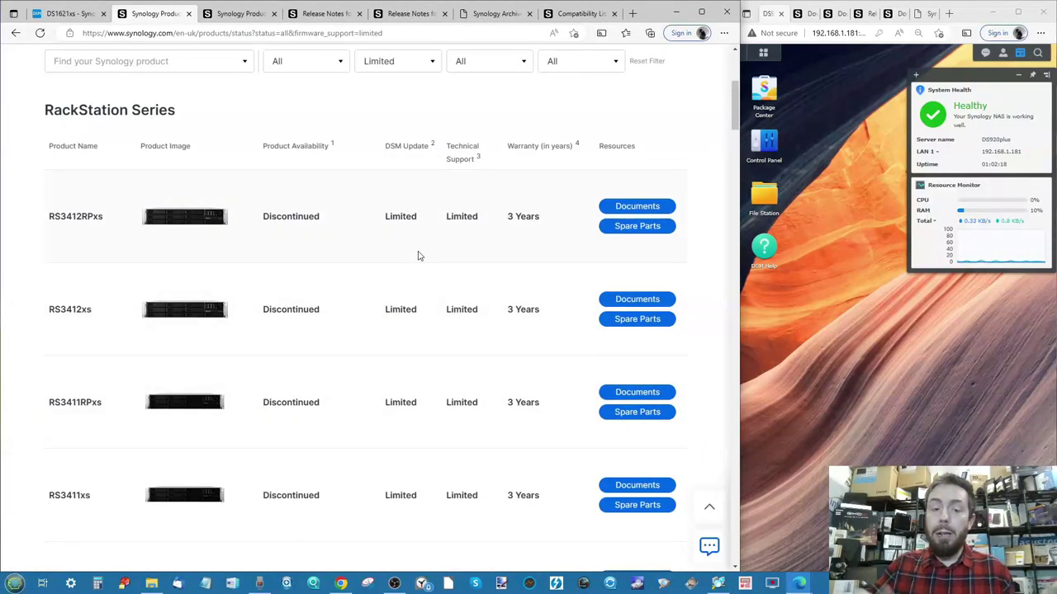
pyautogui.scroll(-10, 418, 256)
pyautogui.scroll(-1, 418, 256)
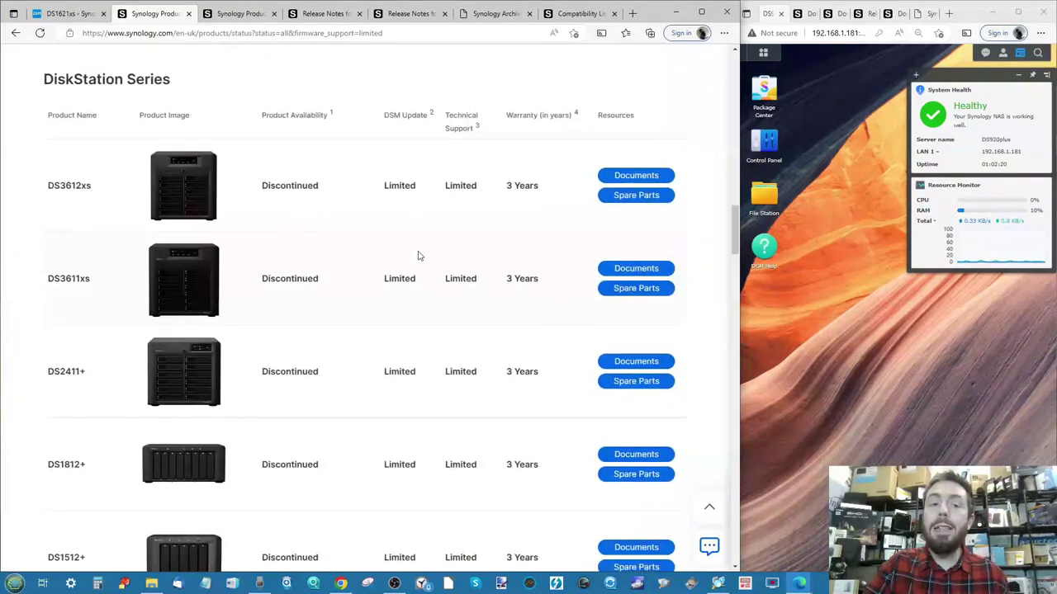
pyautogui.scroll(8, 418, 256)
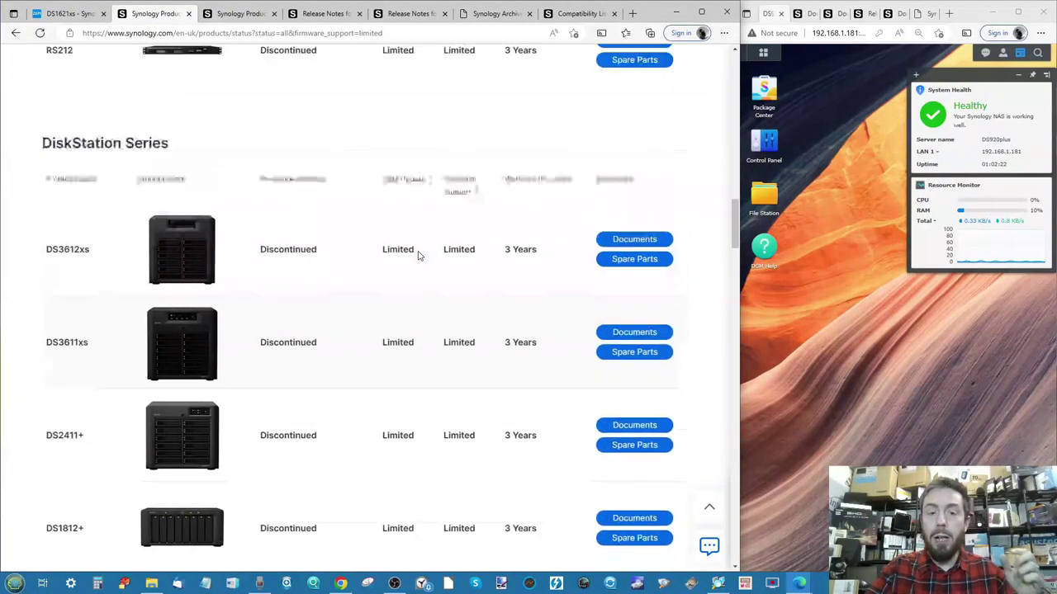
pyautogui.scroll(10, 418, 256)
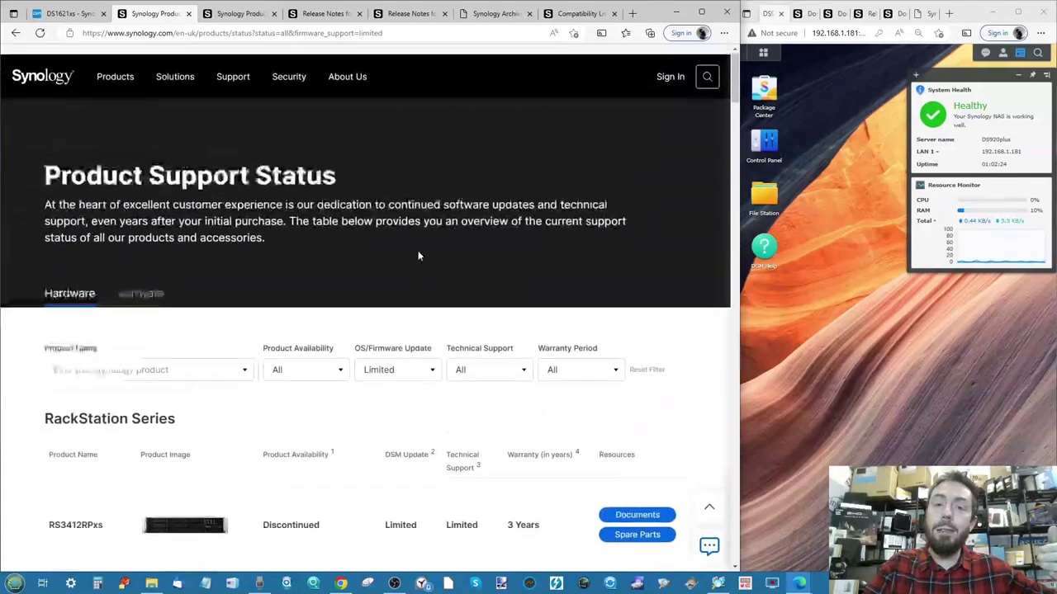
# Set the OS/Firmware Update filter back to All and filter the hardware list by a Technical Support status of Limited
pyautogui.click(424, 370)
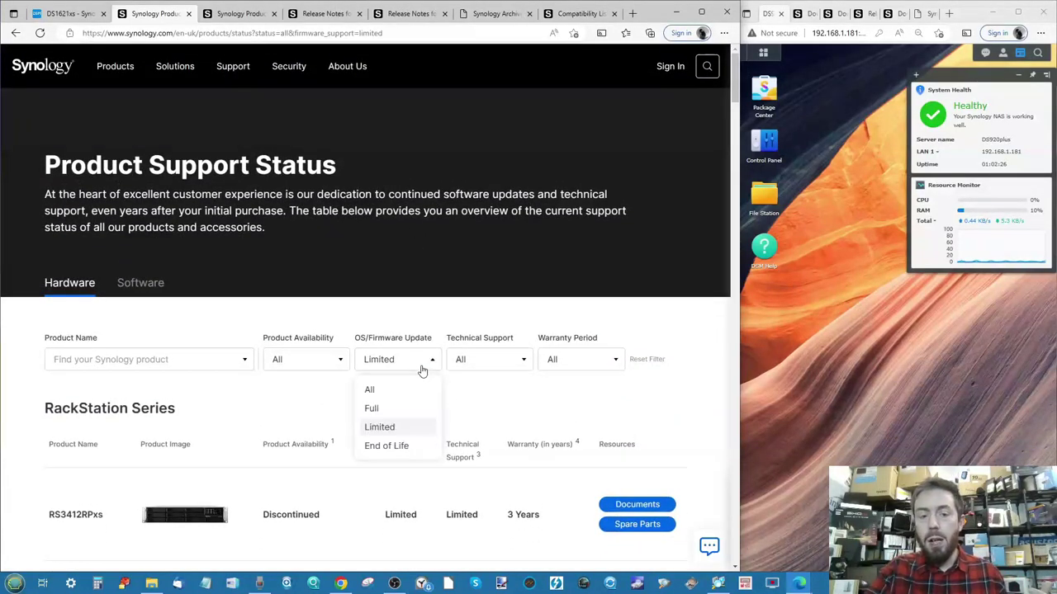
pyautogui.click(395, 391)
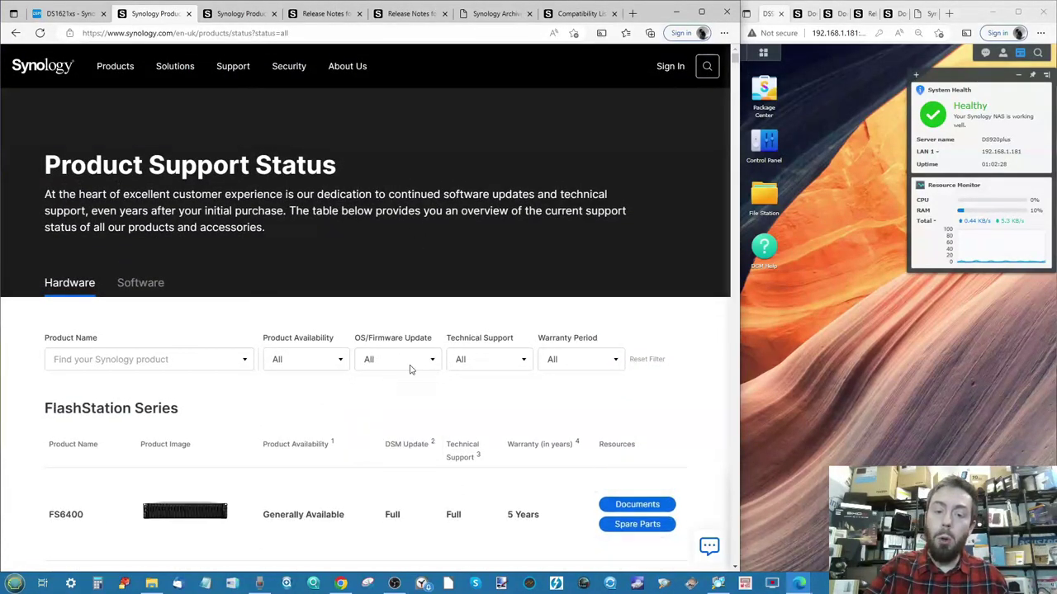
pyautogui.click(474, 360)
pyautogui.click(470, 427)
# Review the support status of the RackStation models with limited technical support, and open the Warranty Period filter options
pyautogui.scroll(-2, 476, 429)
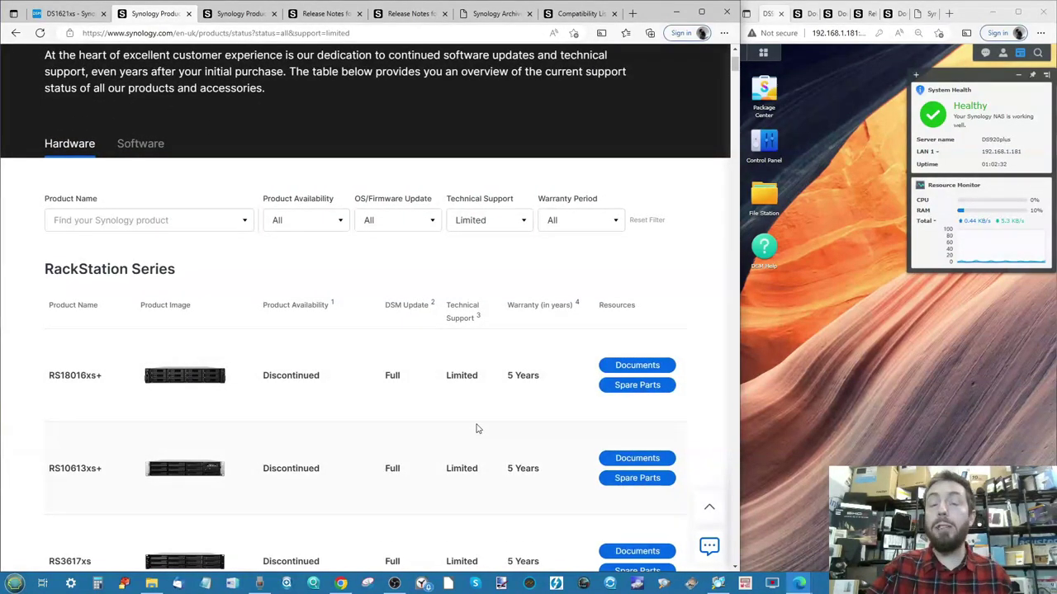
pyautogui.scroll(-2, 476, 428)
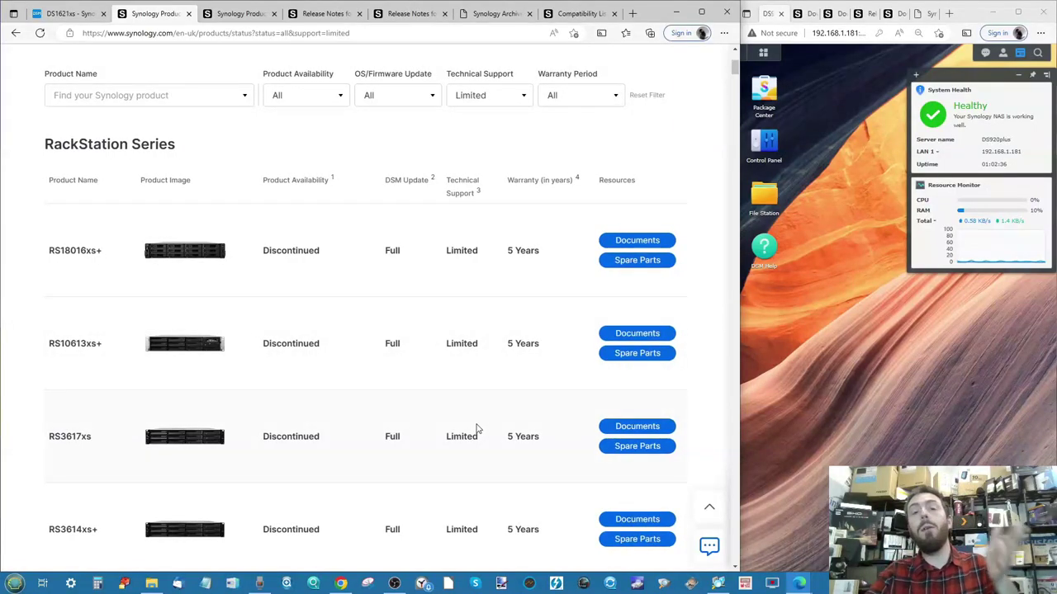
pyautogui.scroll(-2, 476, 429)
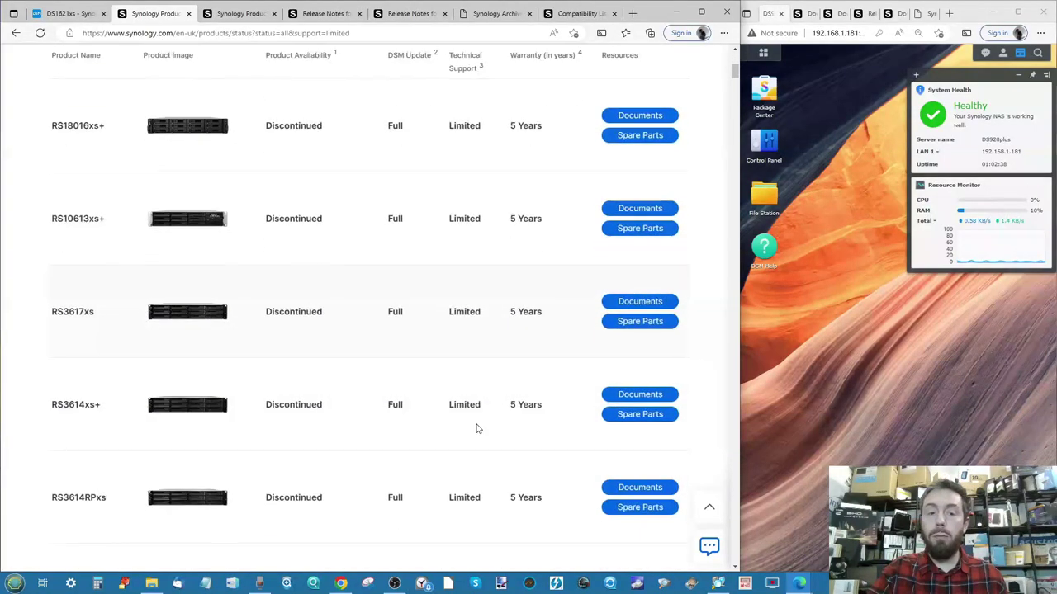
pyautogui.scroll(5, 476, 429)
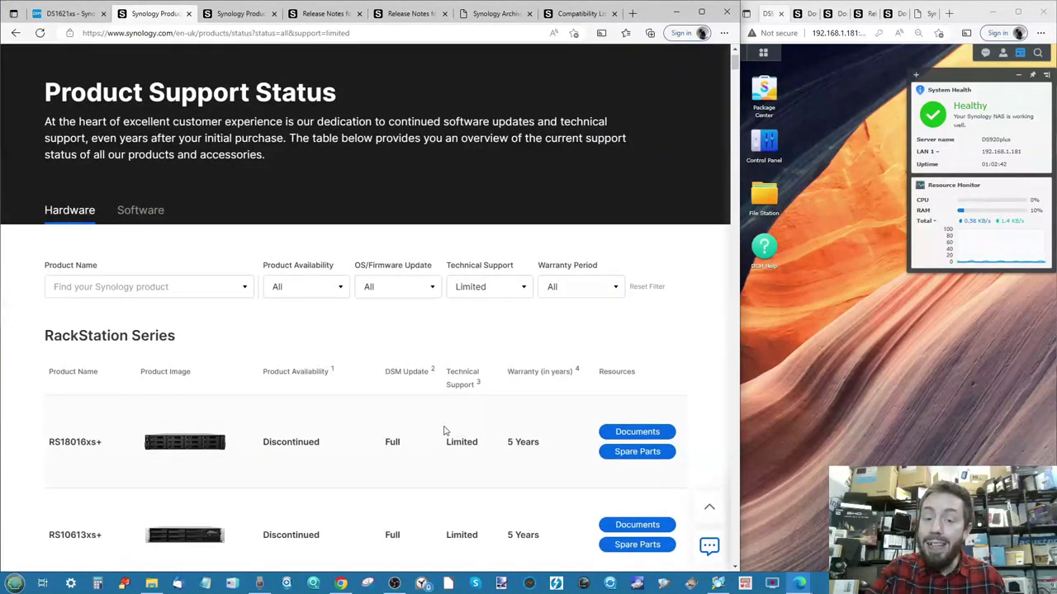
pyautogui.click(593, 287)
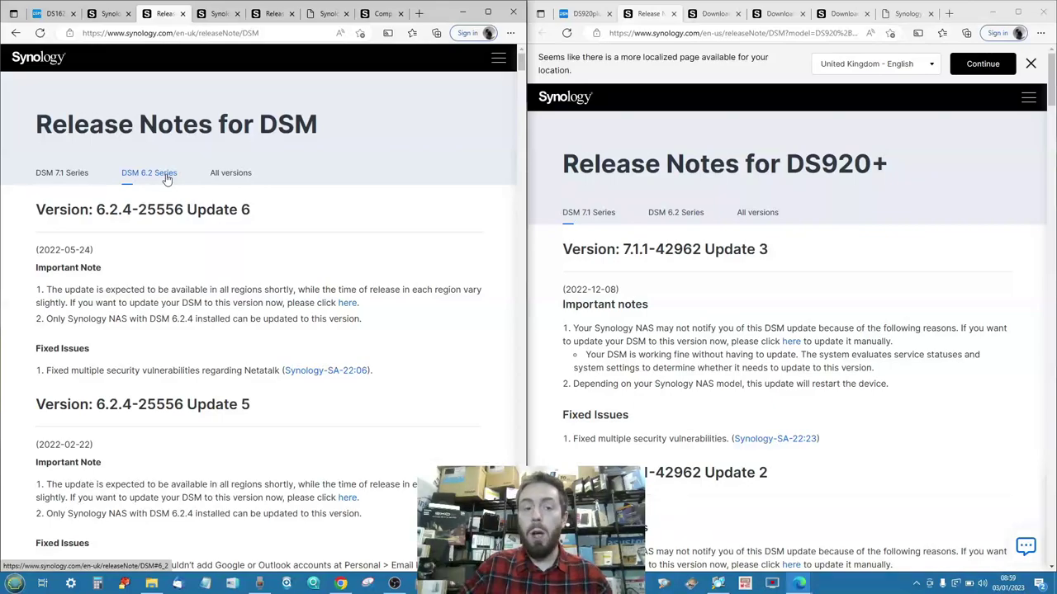
# Examine the DSM 6.2 Series release notes and their release dates, highlighting the month in the Update 6 date
pyautogui.scroll(-1, 209, 239)
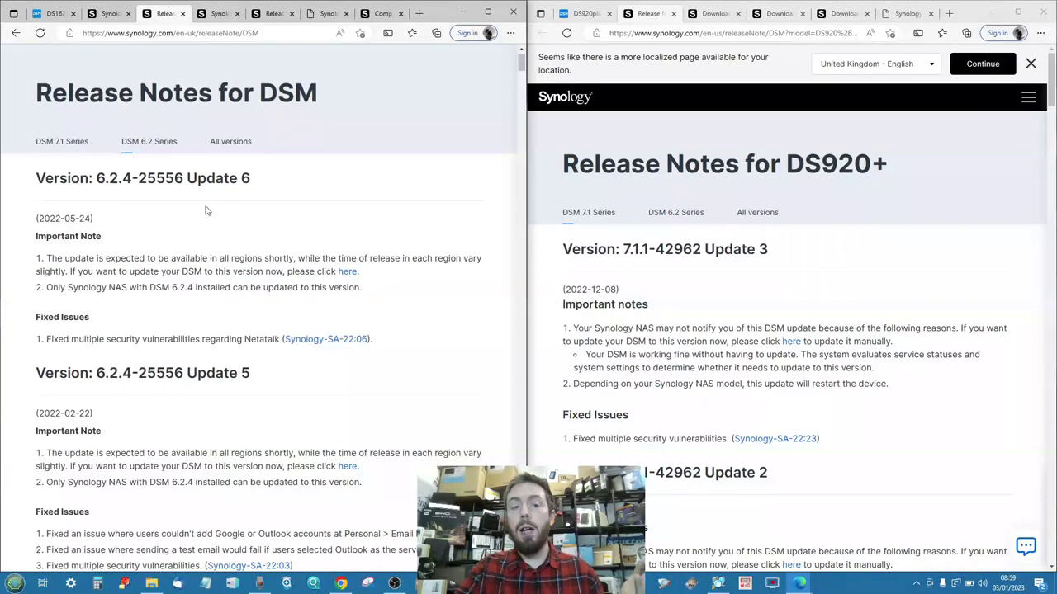
pyautogui.scroll(1, 231, 238)
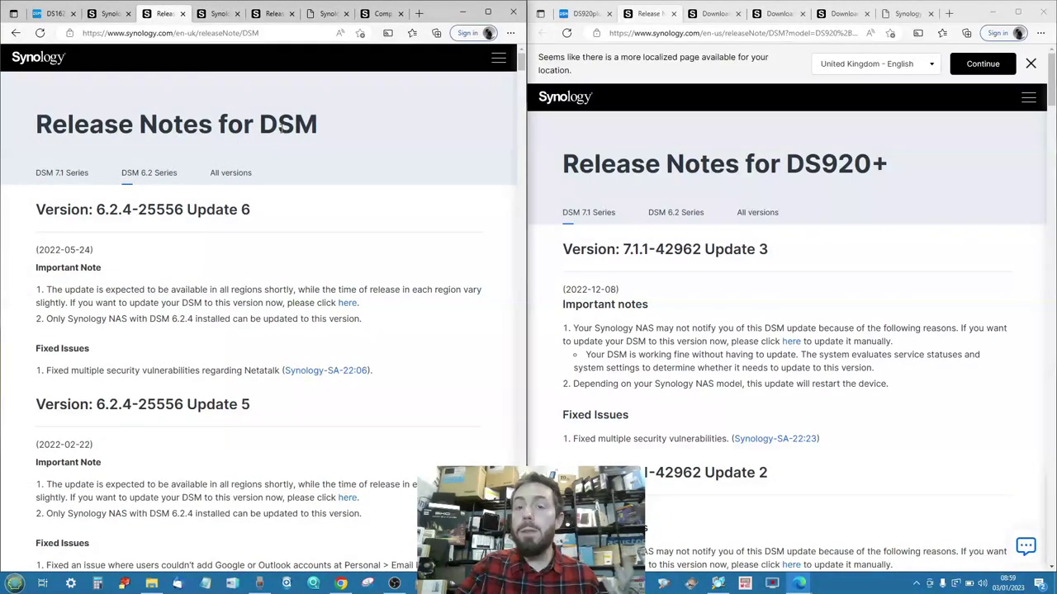
pyautogui.doubleClick(71, 250)
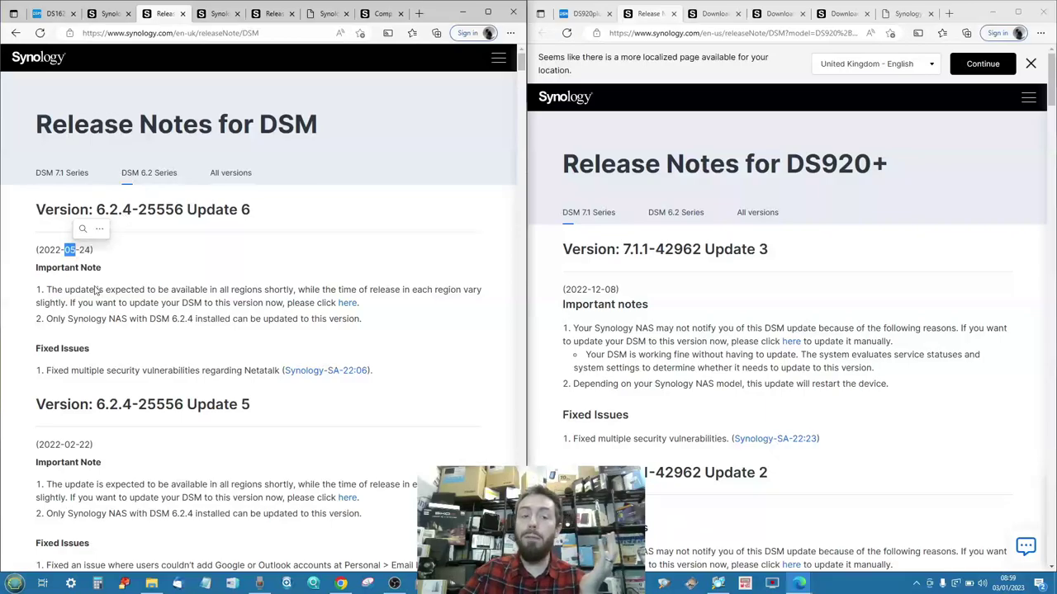
pyautogui.scroll(-1, 105, 271)
pyautogui.scroll(-1, 105, 271)
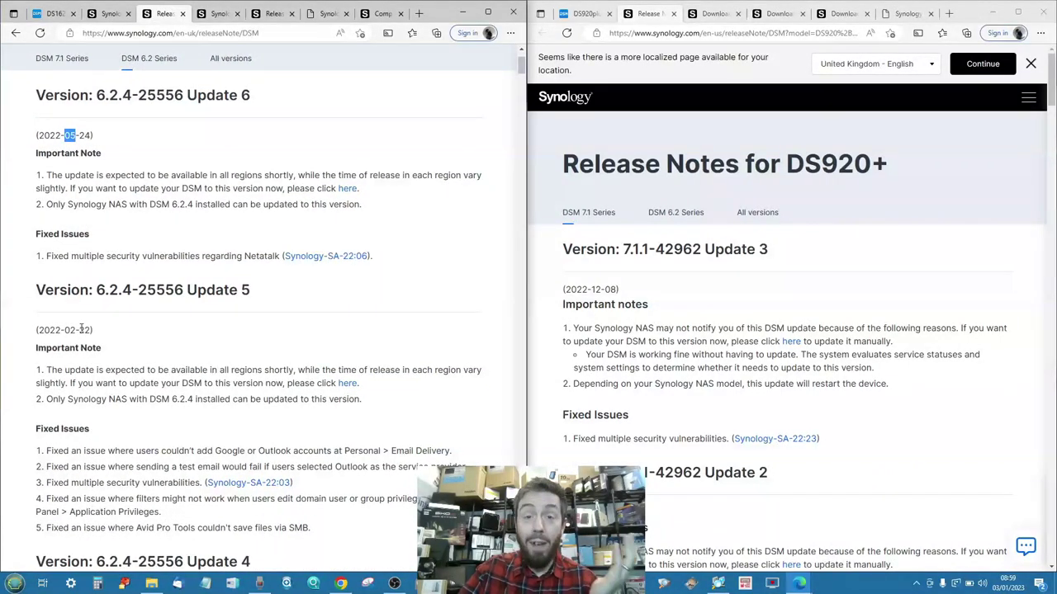
pyautogui.scroll(-5, 78, 314)
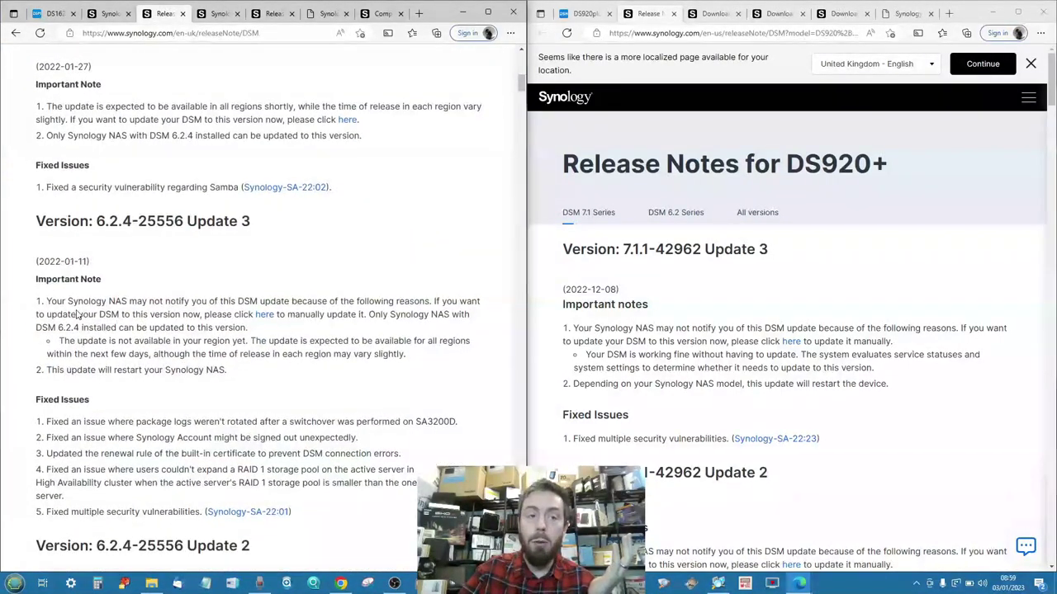
pyautogui.scroll(-1, 86, 165)
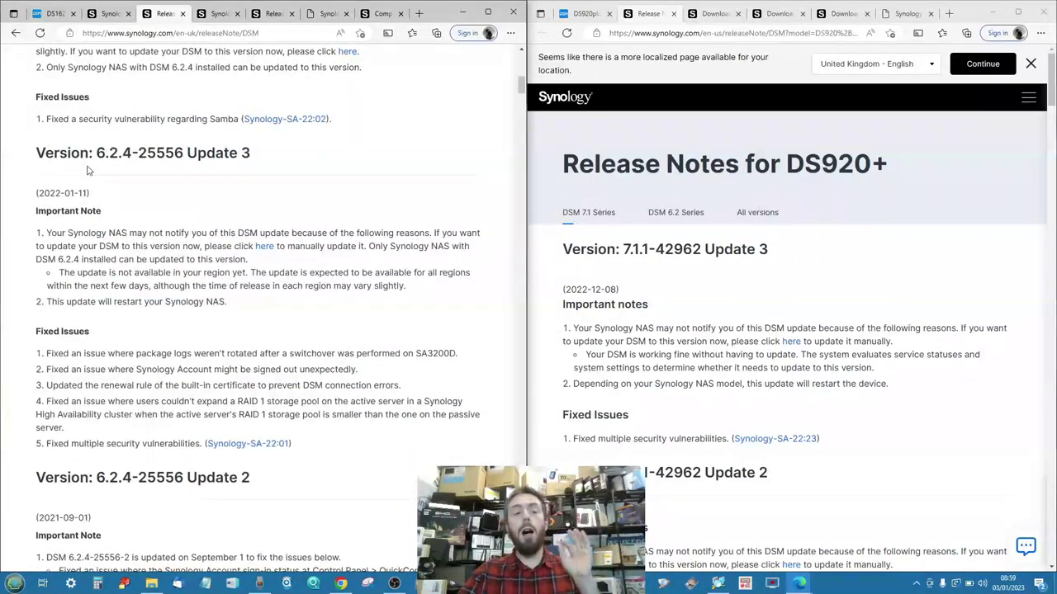
pyautogui.scroll(-1, 88, 169)
pyautogui.scroll(-3, 69, 315)
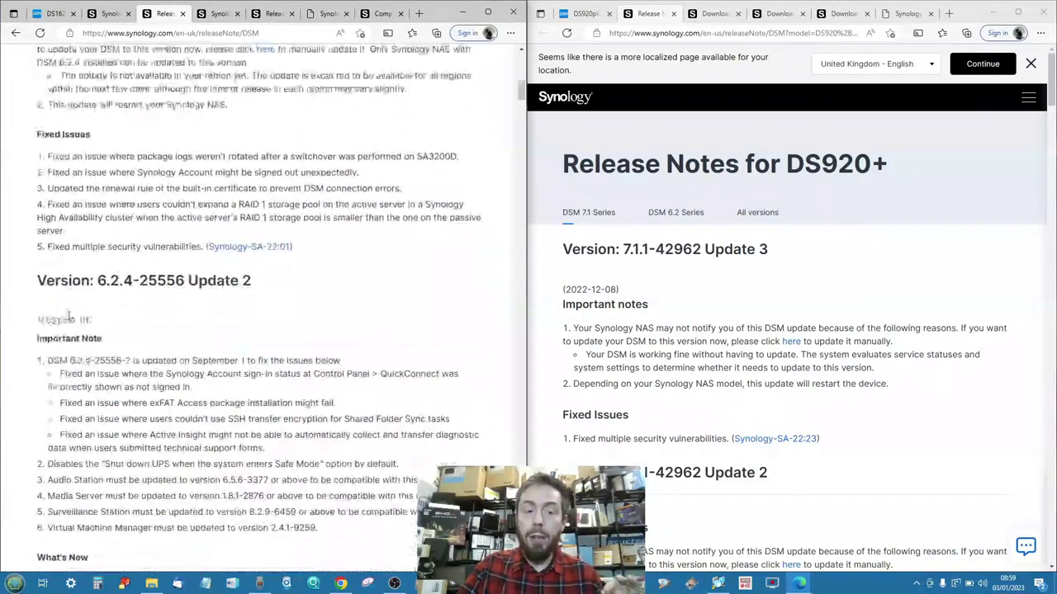
pyautogui.scroll(15, 70, 314)
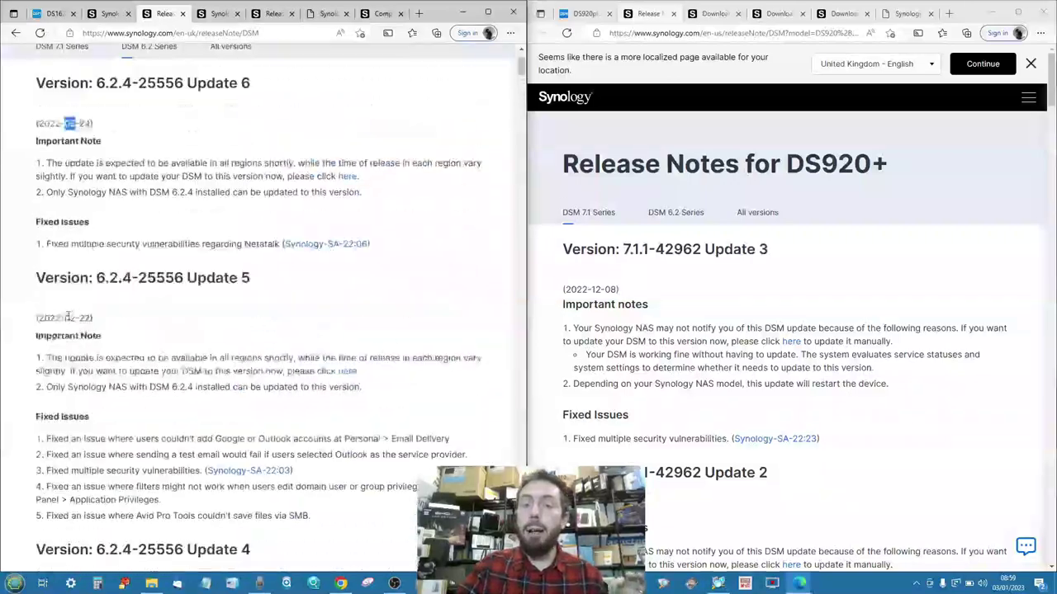
# Examine the DSM 7.1 Series release notes for the DS920+, from 7.1.1-42962 Update 3 back through the 7.1-42661 updates
pyautogui.scroll(-2, 727, 202)
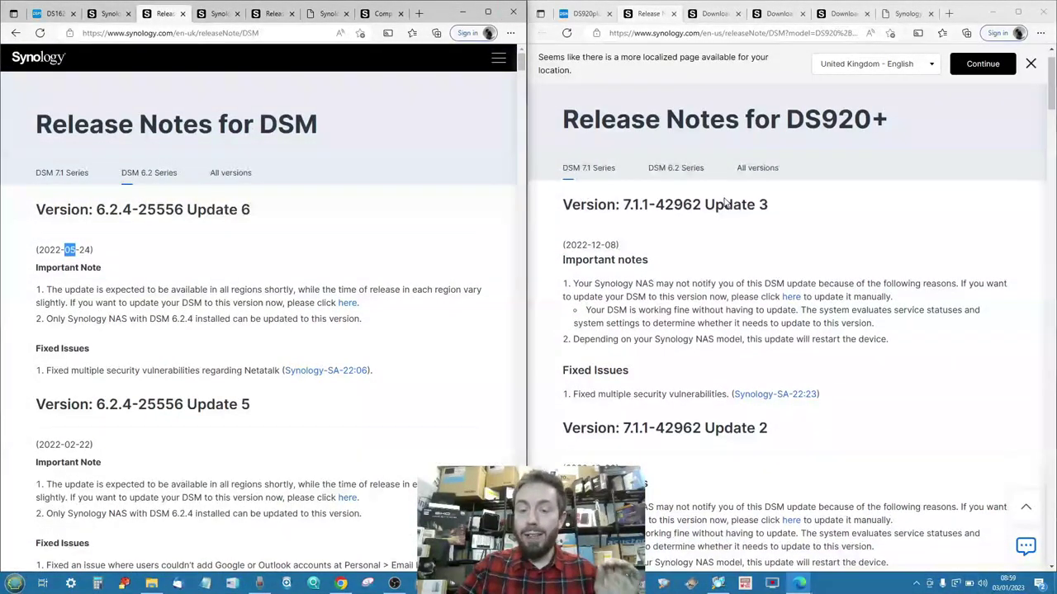
pyautogui.scroll(-4, 725, 203)
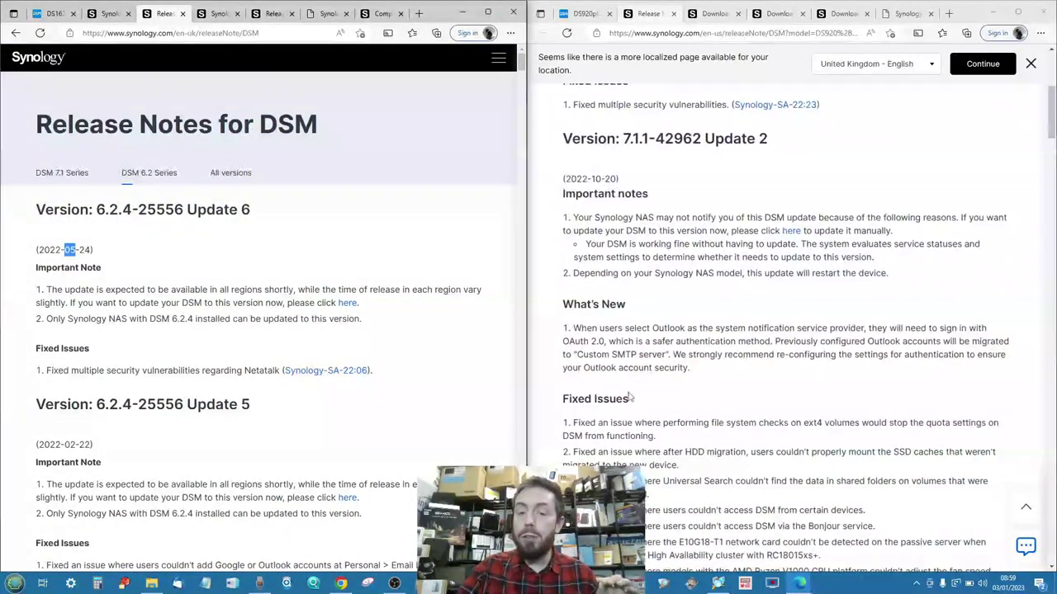
pyautogui.scroll(3, 644, 388)
pyautogui.scroll(-4, 652, 359)
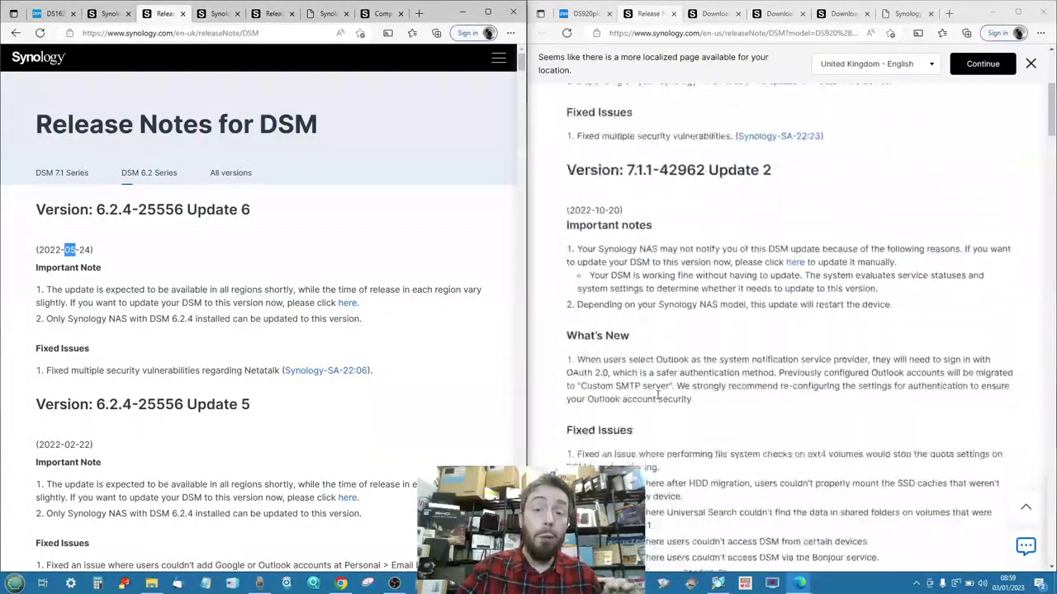
pyautogui.scroll(-7, 658, 394)
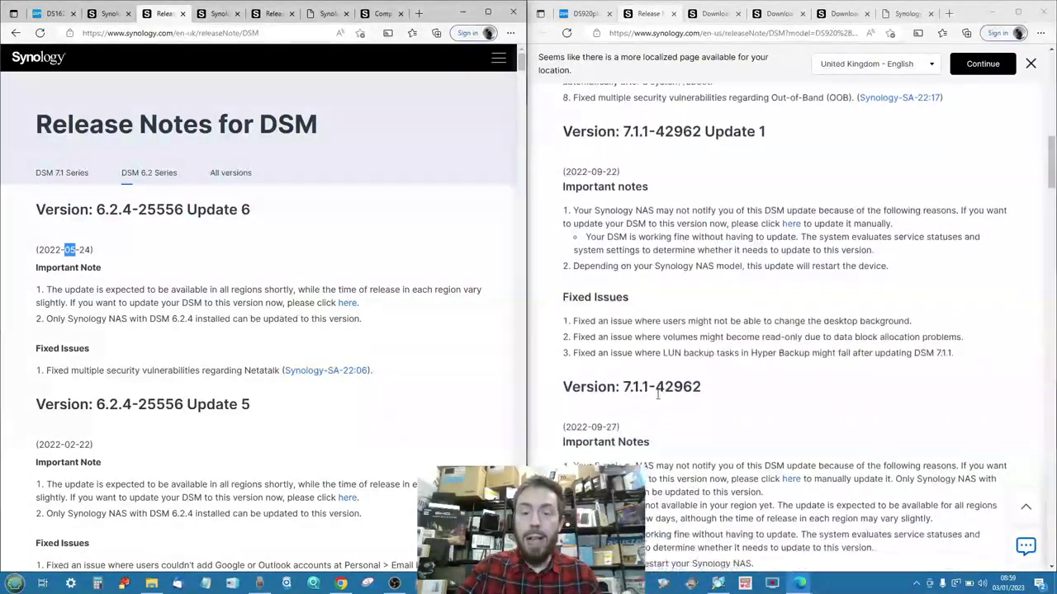
pyautogui.scroll(-15, 658, 396)
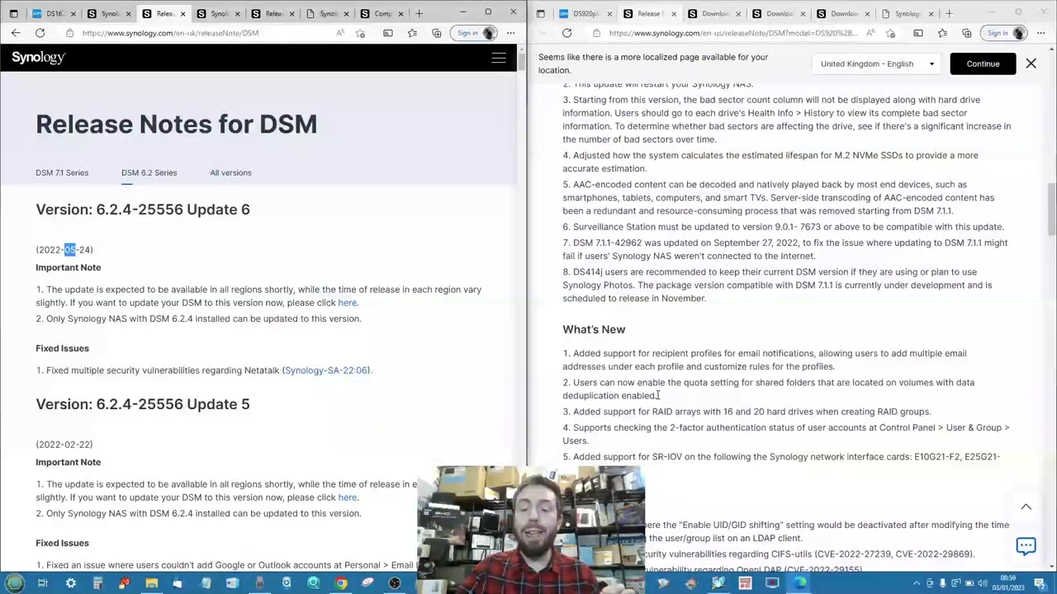
pyautogui.scroll(-10, 658, 397)
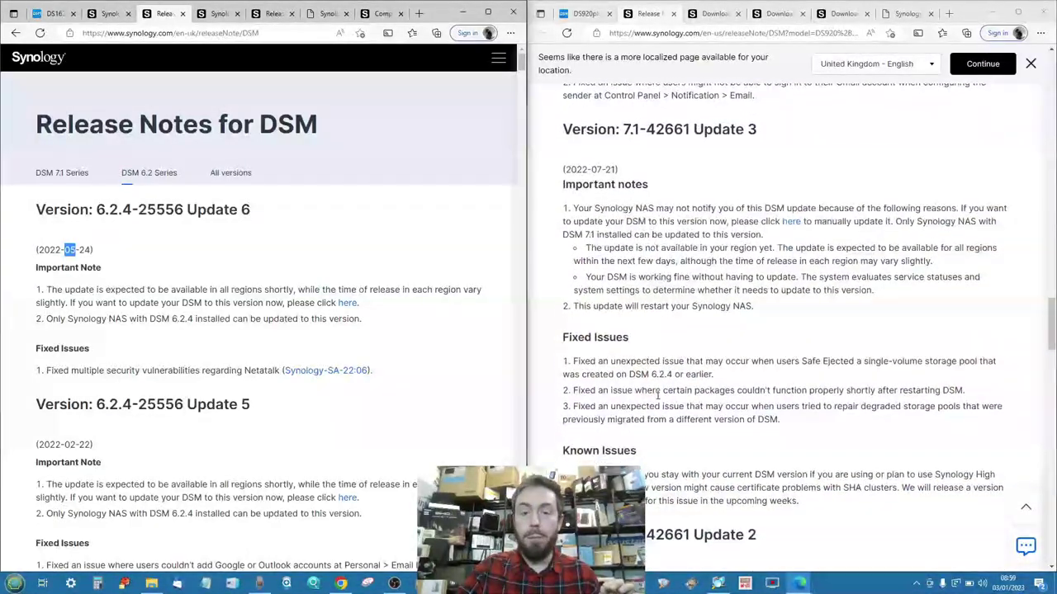
# Read the earlier DSM 7.1-42661 updates and bring up the DSM 6.2 Series release notes for the DS920+ for comparison
pyautogui.scroll(-7, 622, 168)
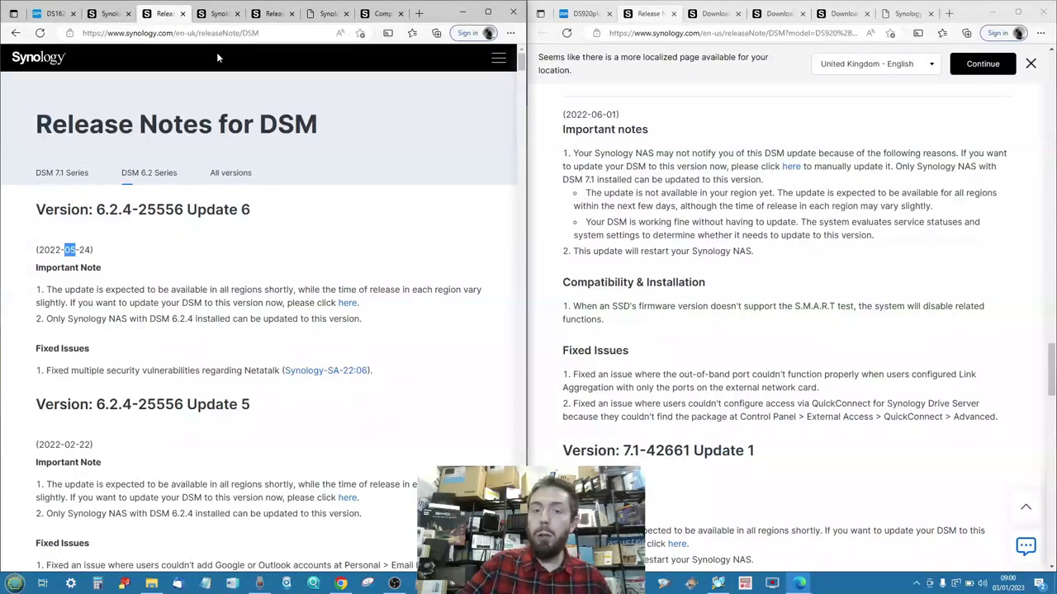
pyautogui.click(211, 16)
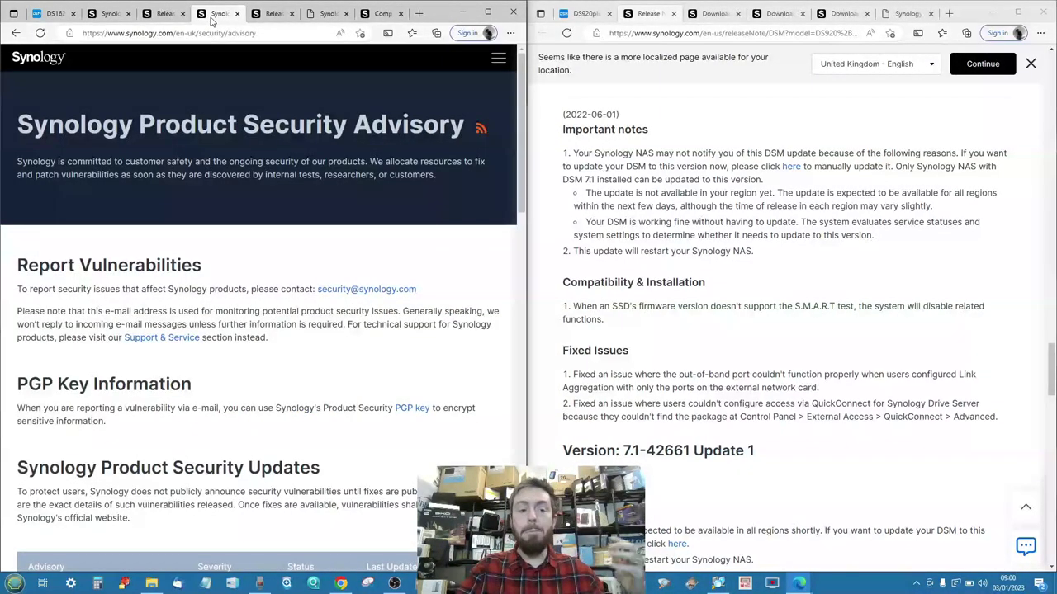
pyautogui.click(258, 17)
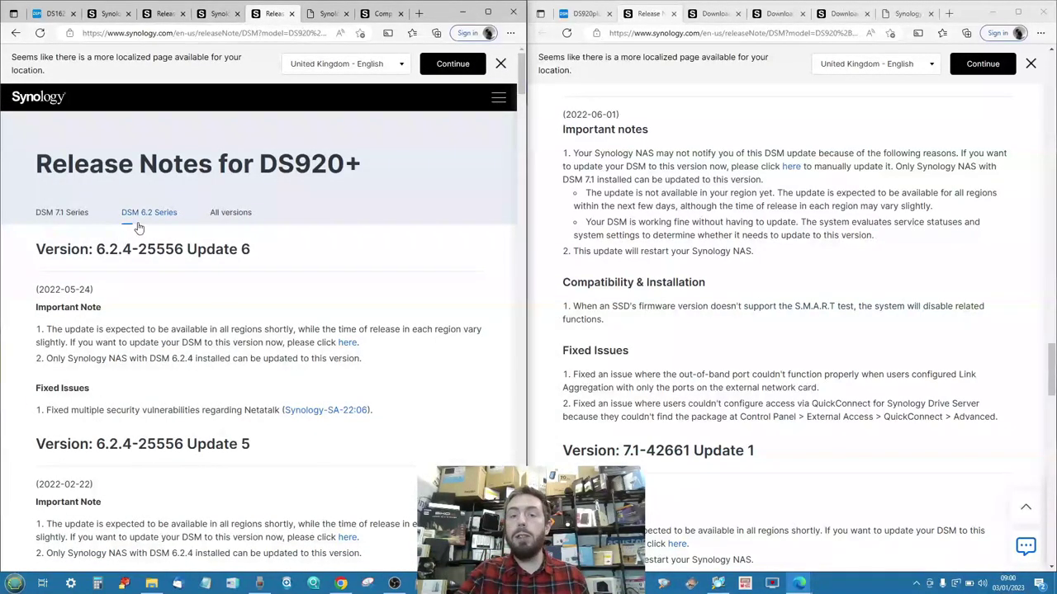
pyautogui.scroll(4, 64, 228)
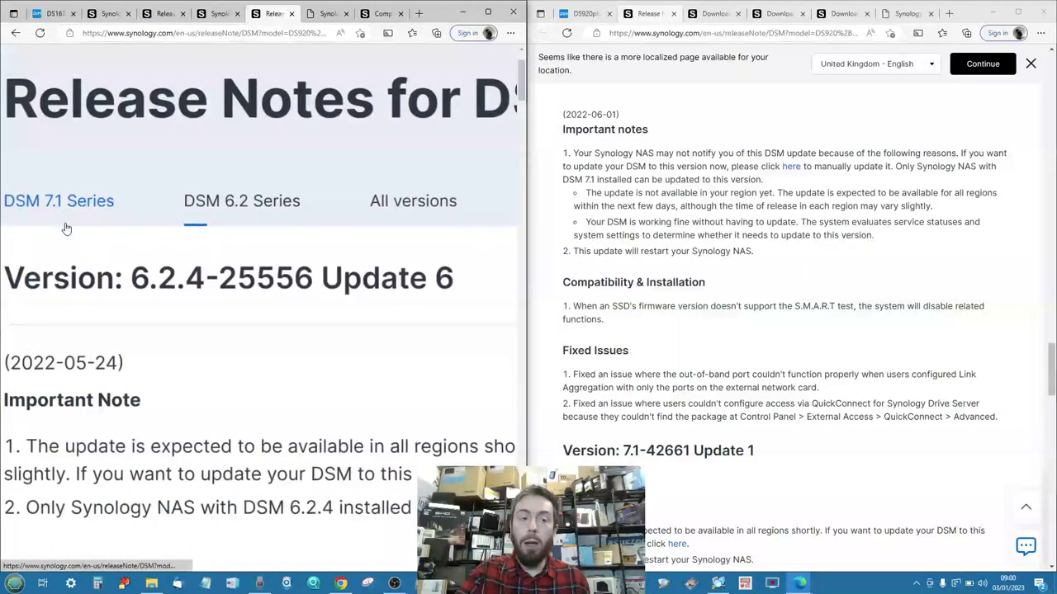
pyautogui.scroll(-4, 66, 229)
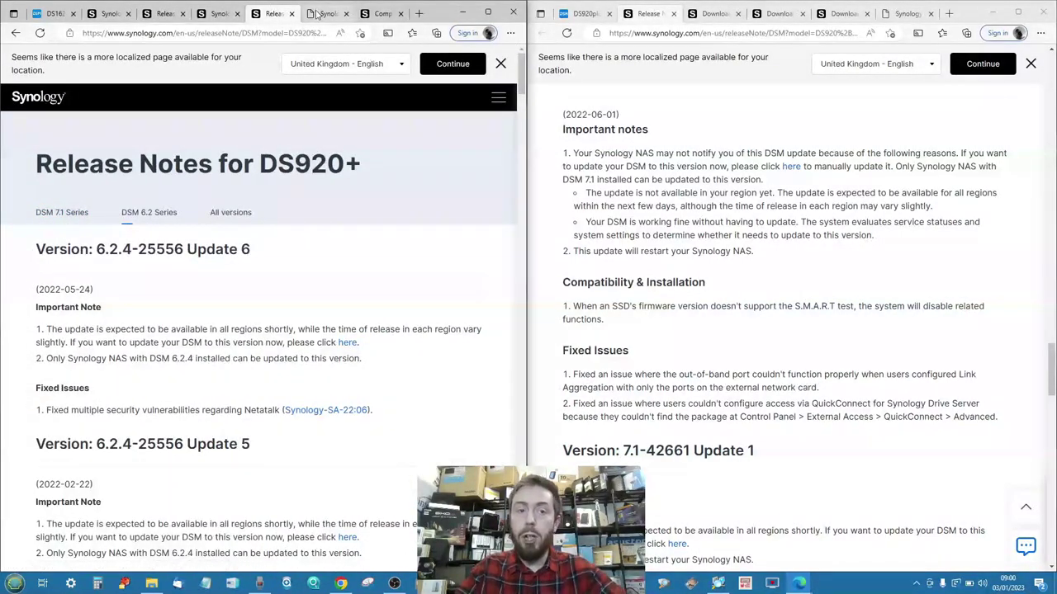
# Show the Download Center page for the DS923+ and list its available OS versions
pyautogui.click(715, 15)
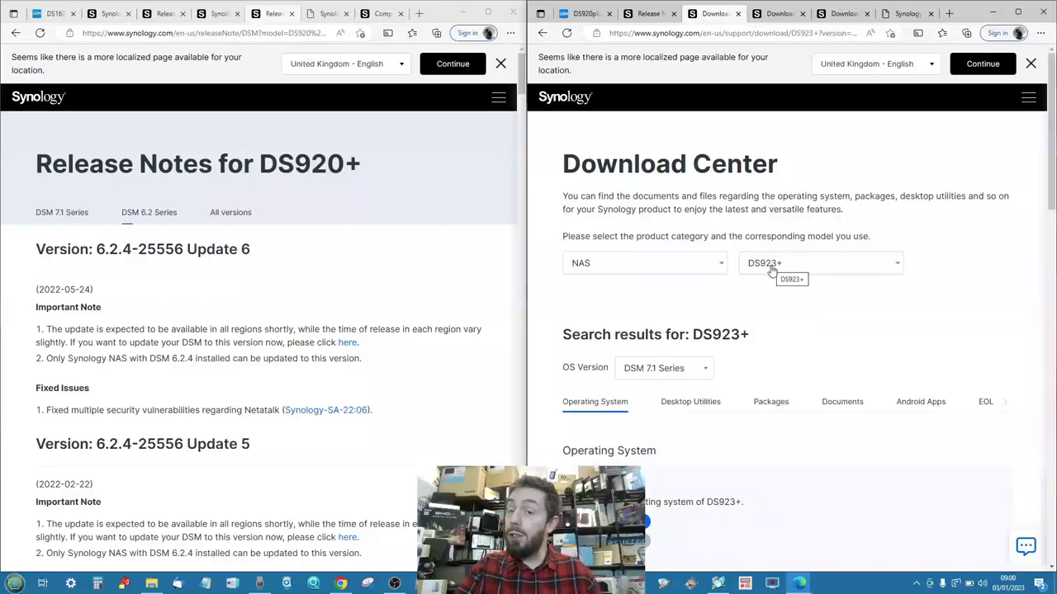
pyautogui.scroll(-3, 764, 285)
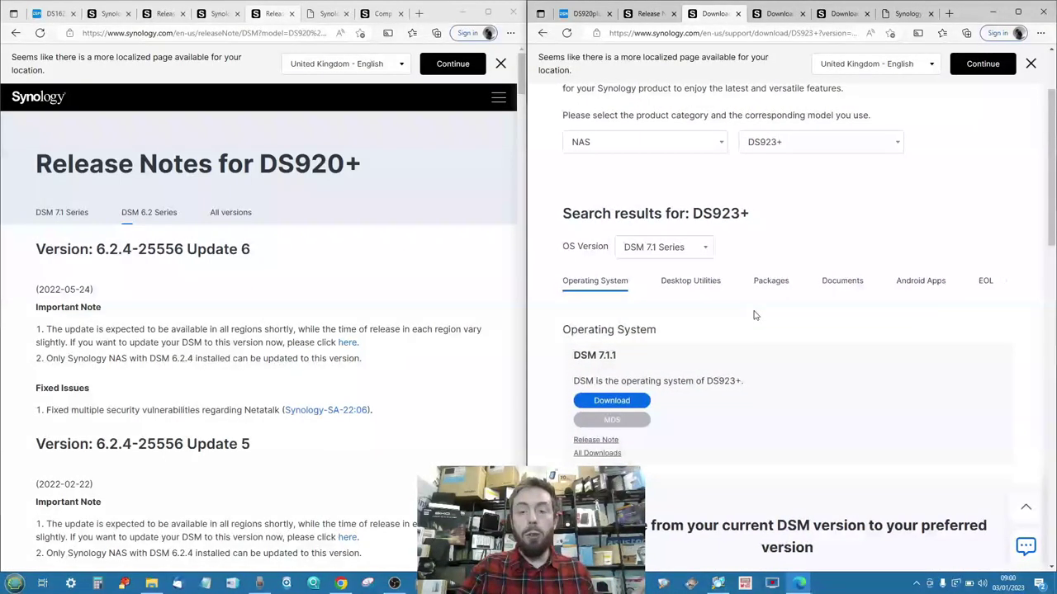
pyautogui.click(684, 248)
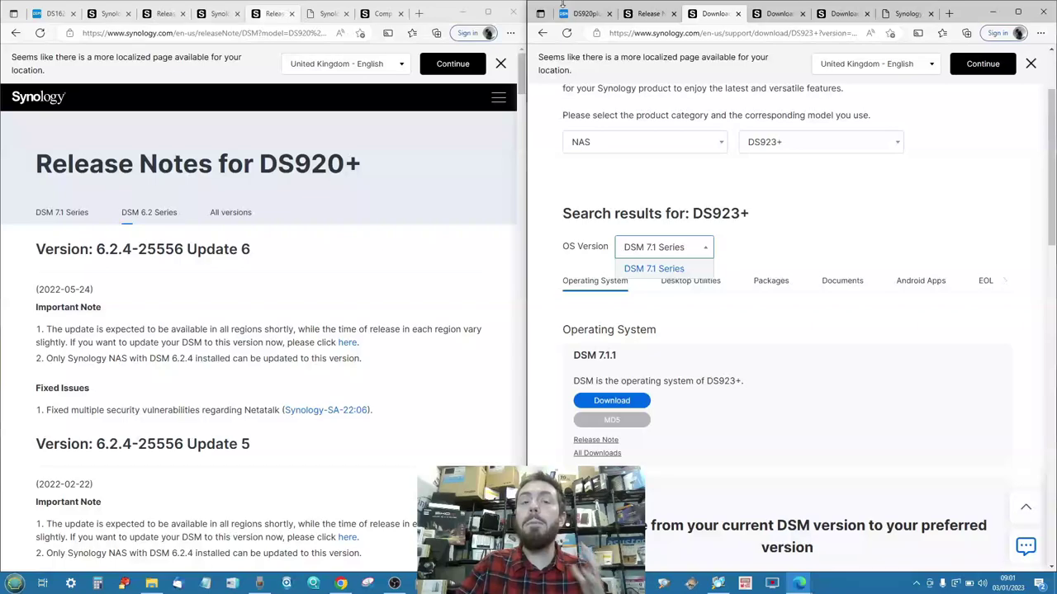
# Browse Synology's Product Security Advisory list and review the products affected by Synology-SA-22:26 VPN Plus Server
pyautogui.click(218, 15)
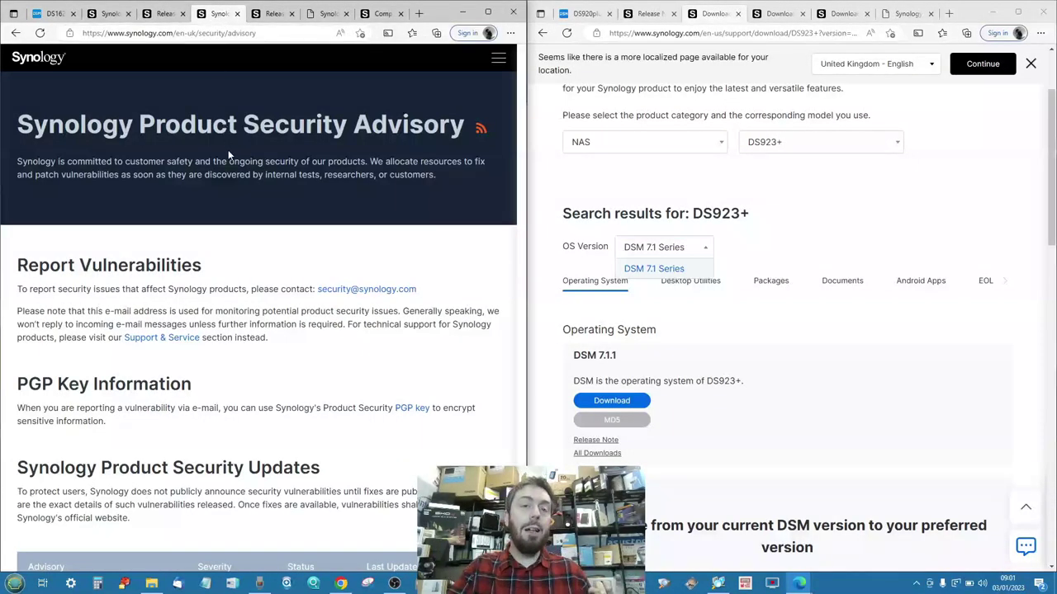
pyautogui.scroll(1, 245, 259)
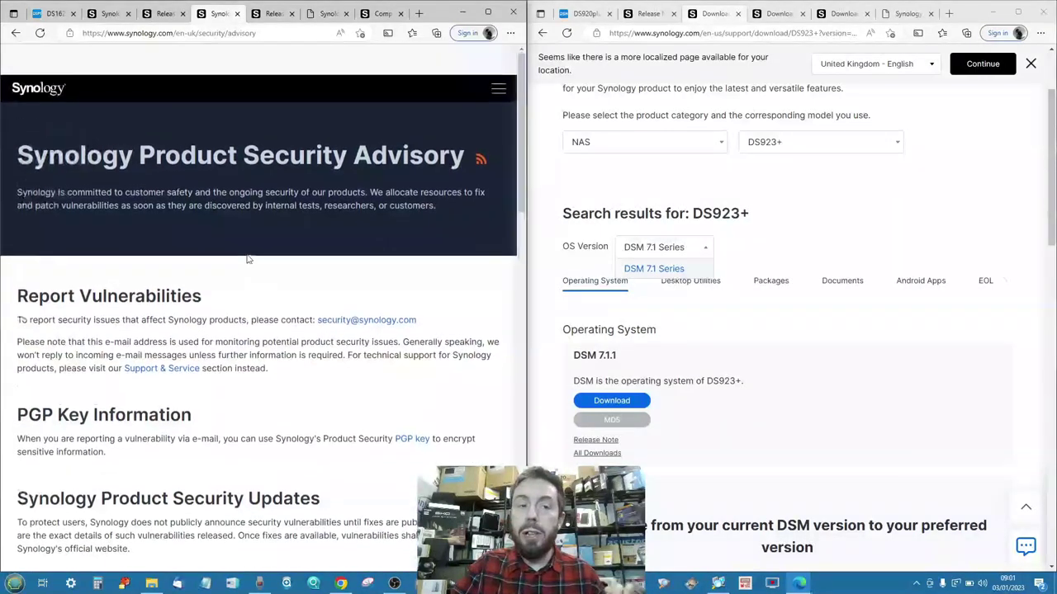
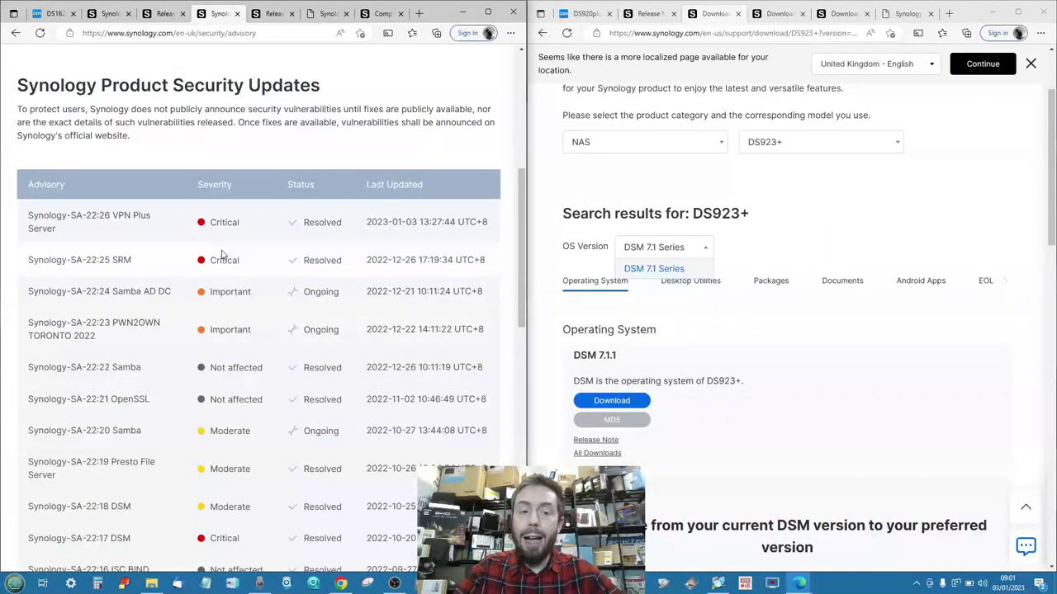
pyautogui.scroll(-2, 220, 260)
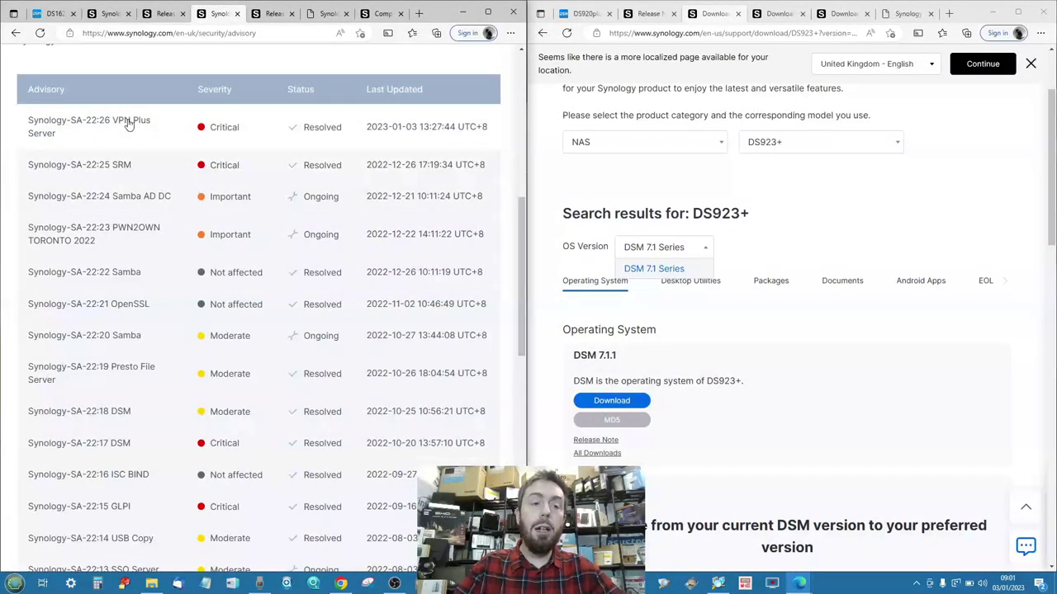
pyautogui.scroll(-1, 117, 189)
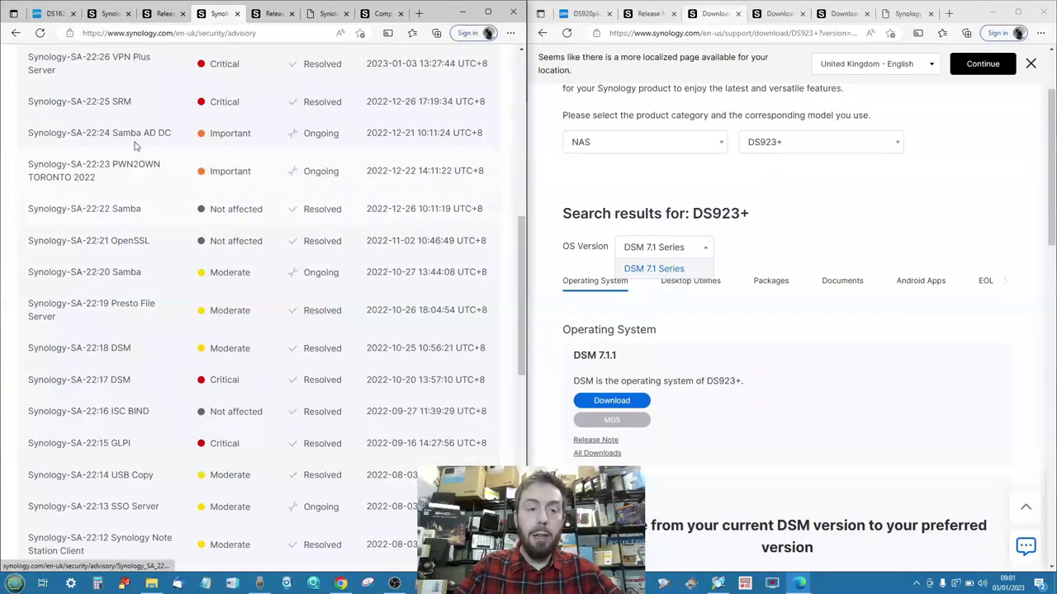
pyautogui.click(140, 64)
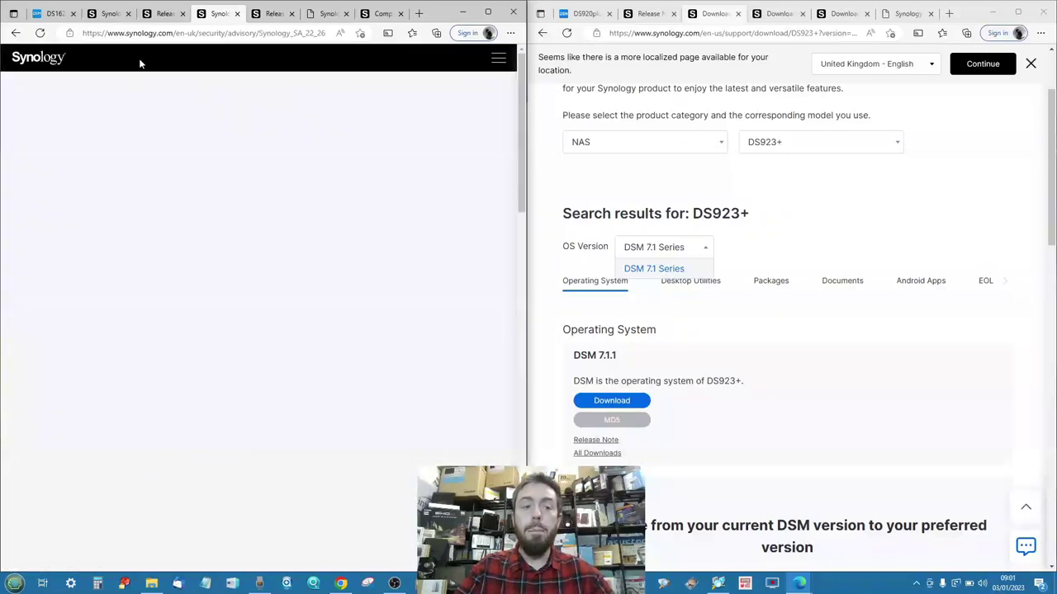
pyautogui.scroll(-2, 217, 140)
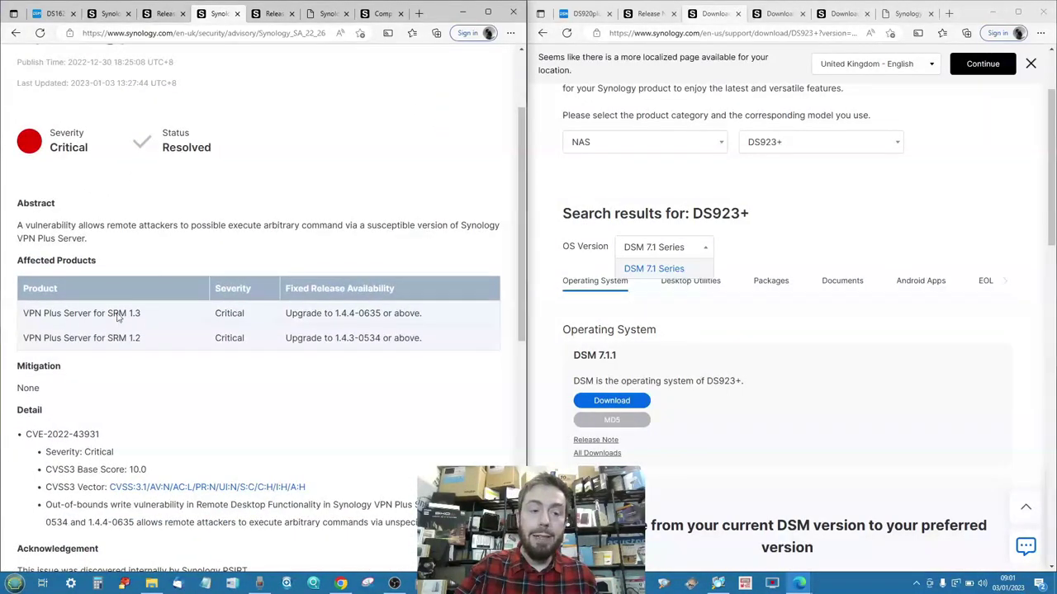
pyautogui.click(15, 33)
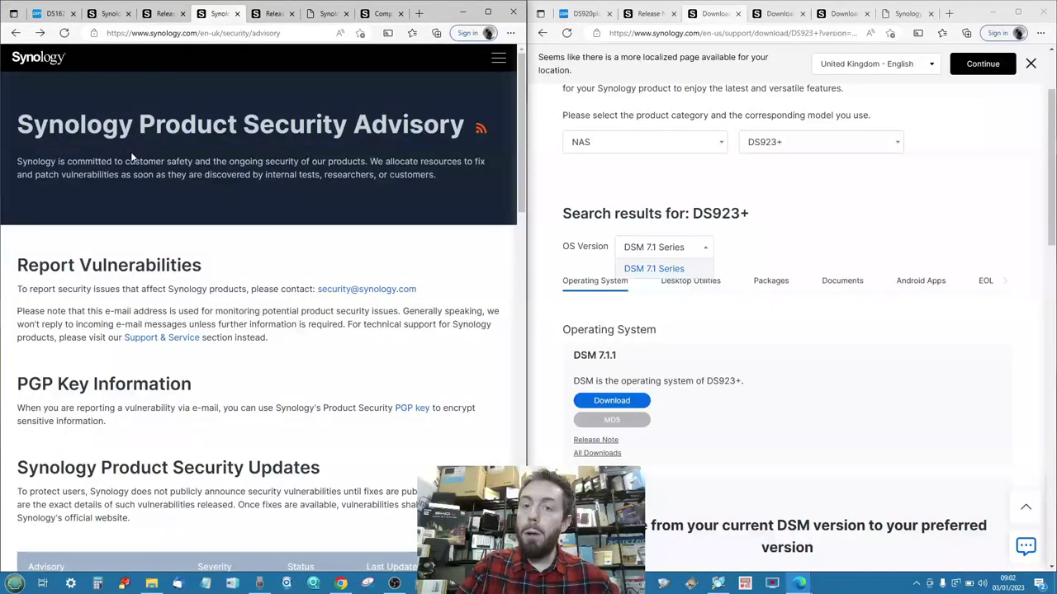
# Review the affected products and fixed releases in the Synology-SA-22:17 DSM security advisory
pyautogui.scroll(2, 164, 259)
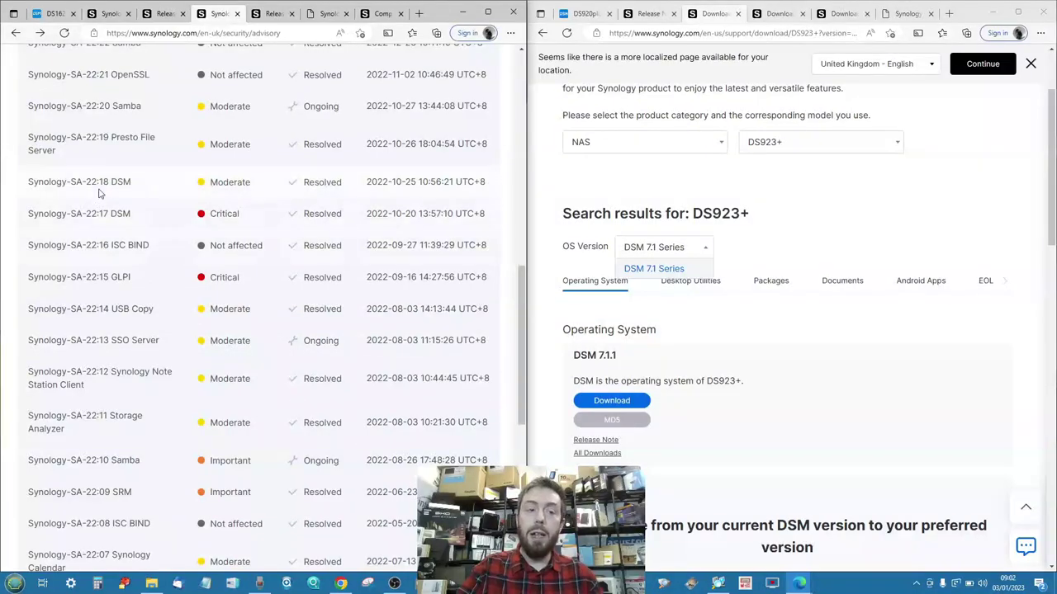
pyautogui.click(77, 215)
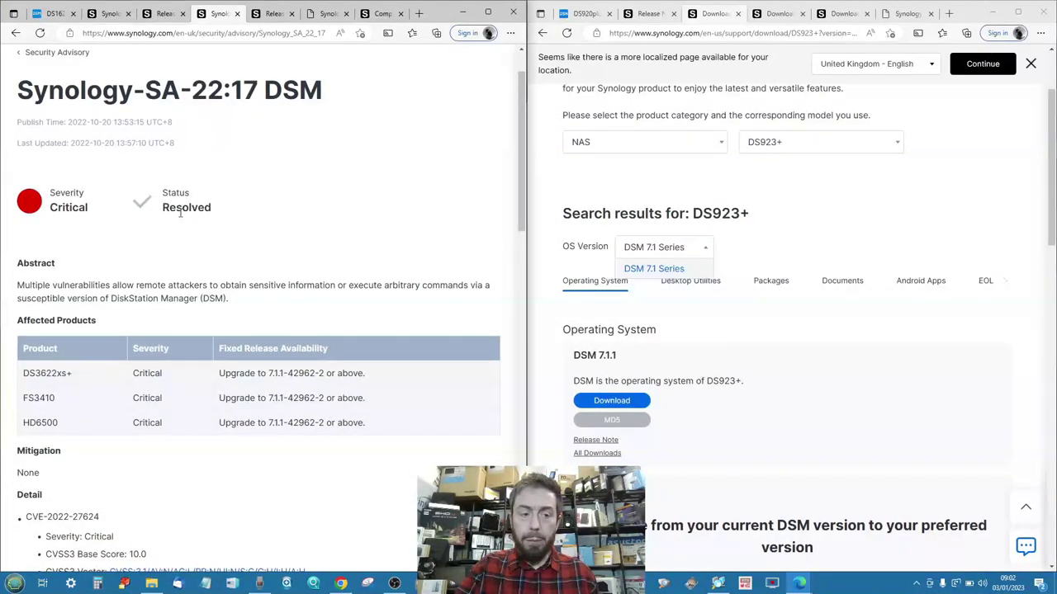
pyautogui.scroll(-2, 179, 218)
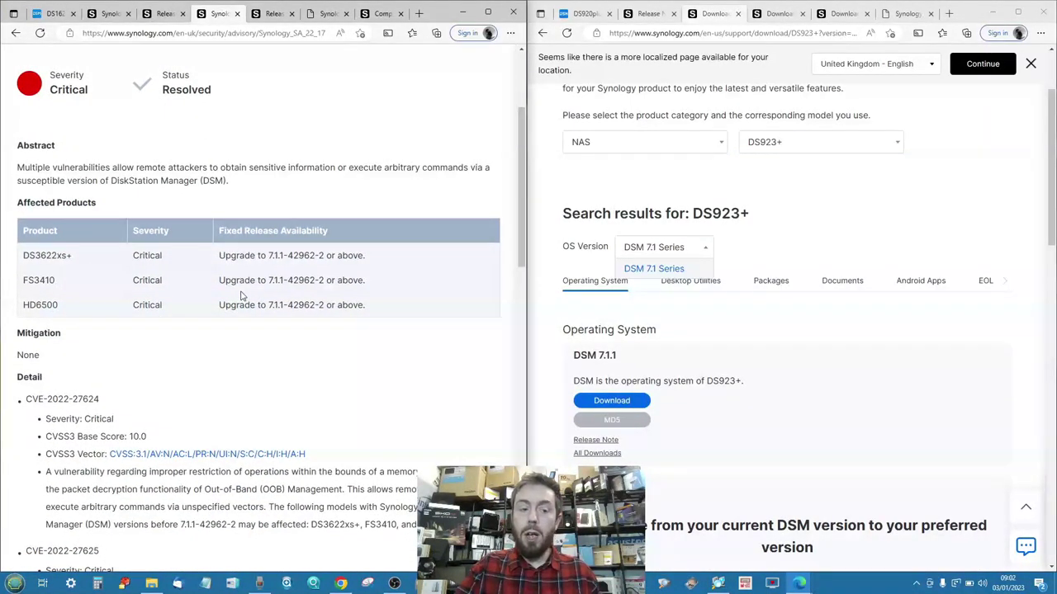
pyautogui.scroll(-1, 241, 296)
pyautogui.scroll(1, 241, 296)
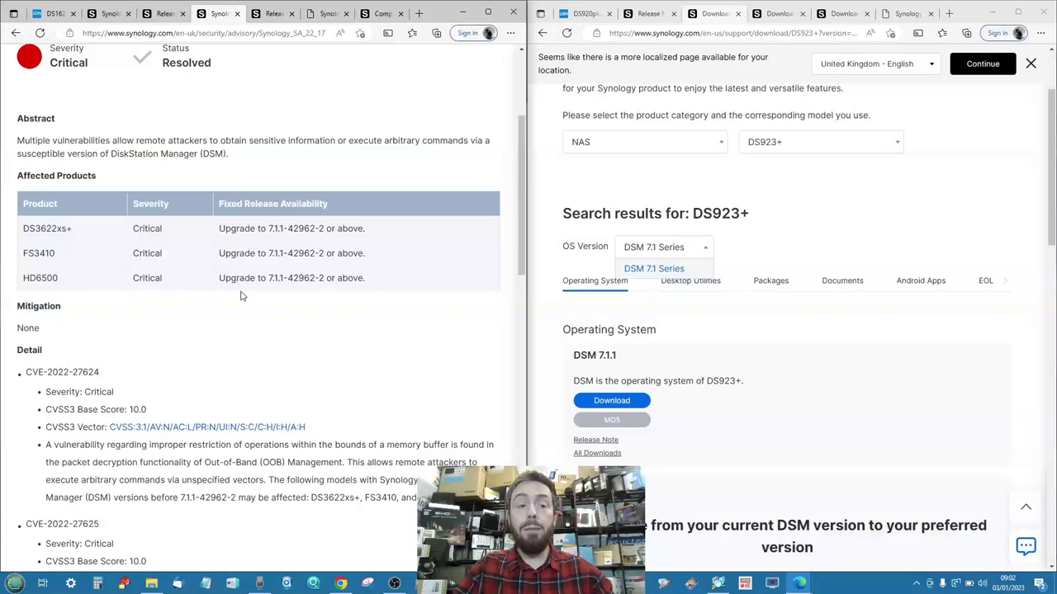
pyautogui.click(12, 33)
# Examine the Synology-SA-22:10 Samba advisory for the severity and fix availability of each affected product
pyautogui.scroll(-10, 182, 154)
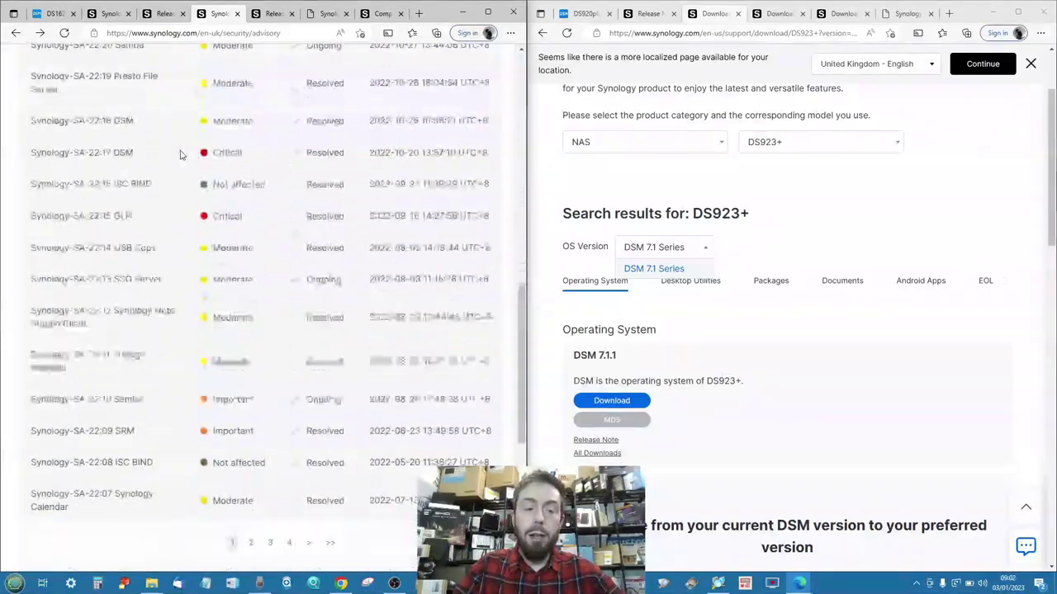
pyautogui.scroll(-2, 180, 155)
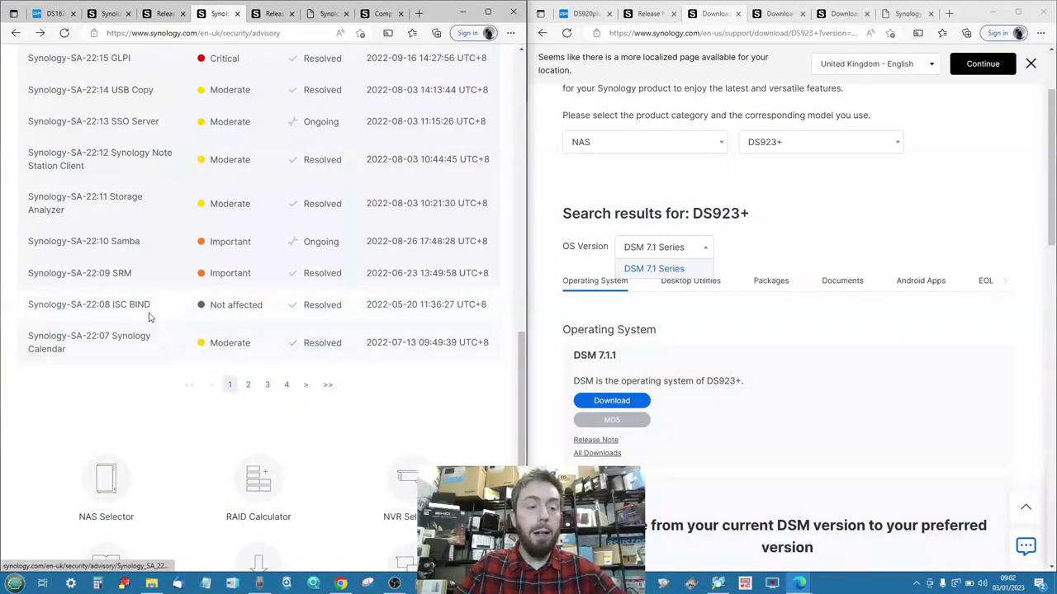
pyautogui.click(129, 243)
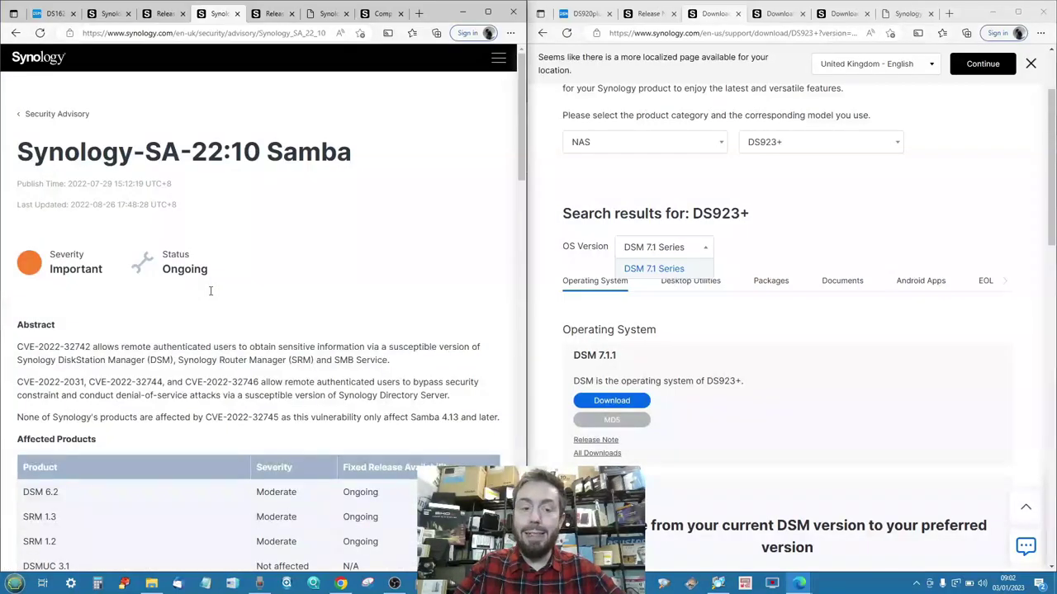
pyautogui.scroll(-1, 212, 294)
pyautogui.scroll(-1, 170, 441)
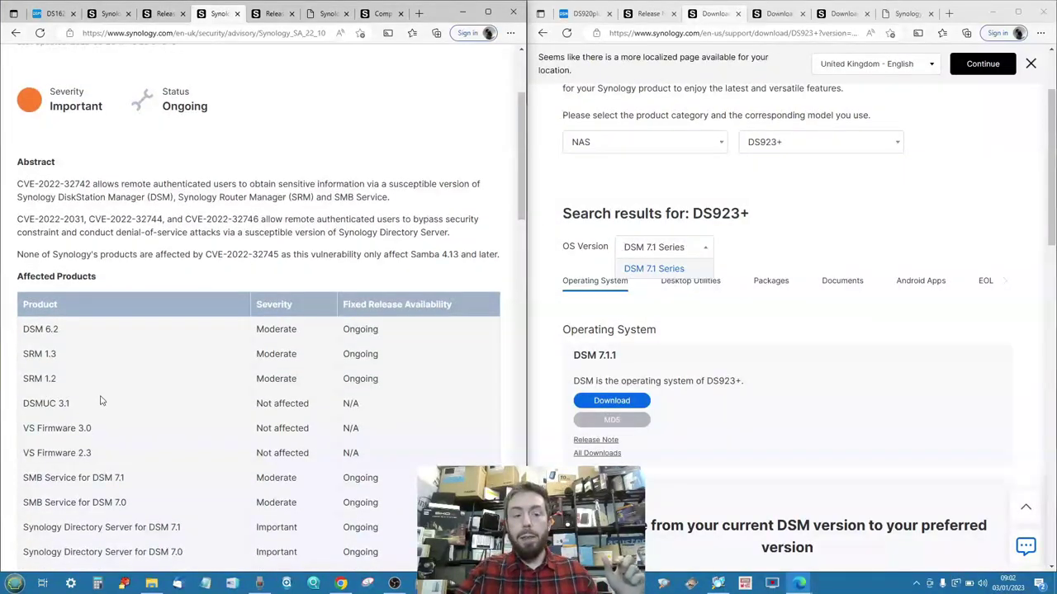
pyautogui.scroll(-1, 80, 356)
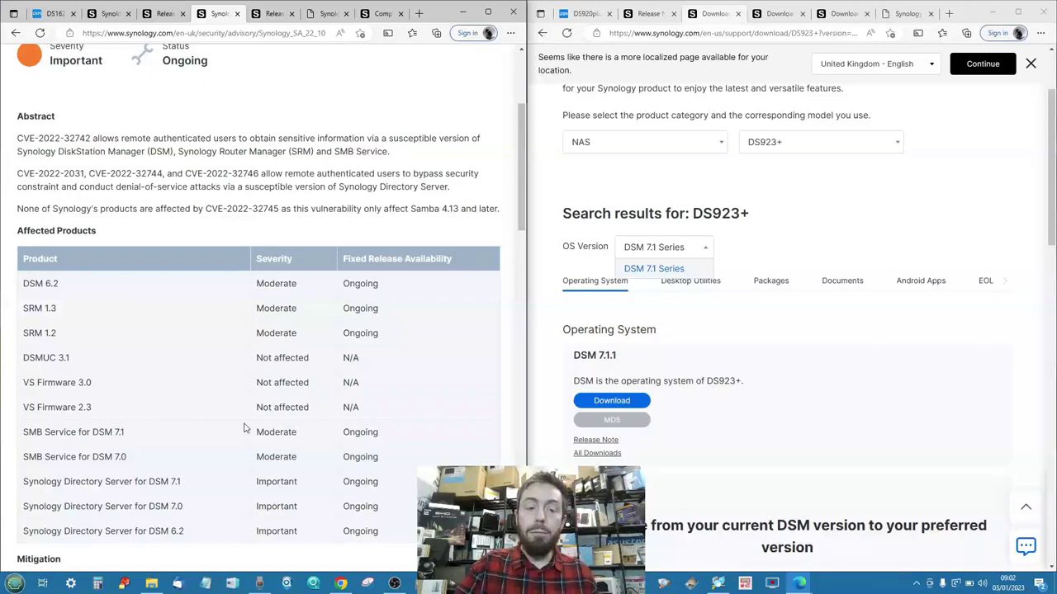
pyautogui.scroll(-1, 246, 379)
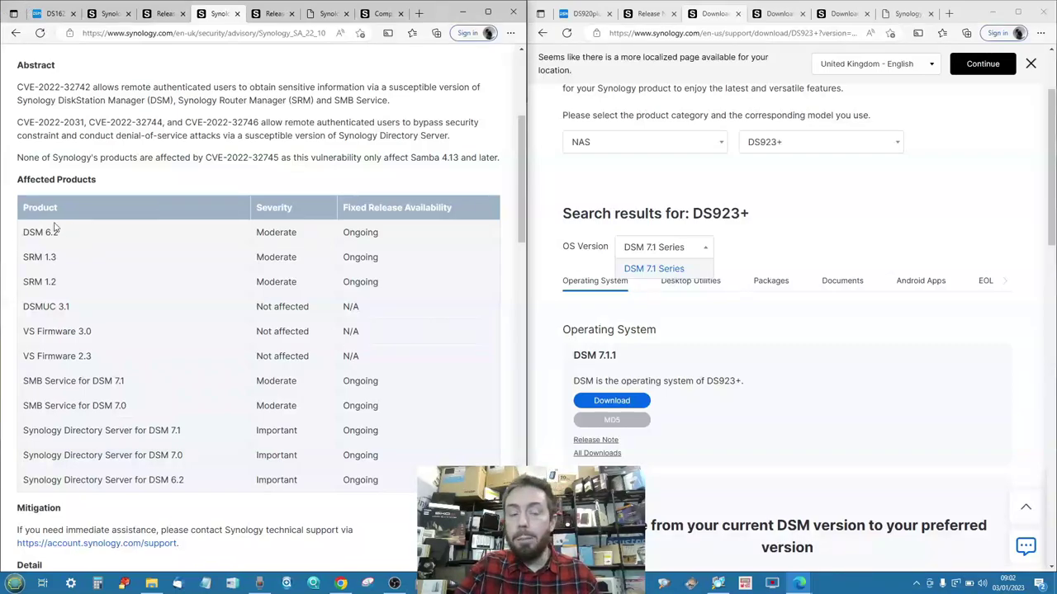
pyautogui.click(14, 35)
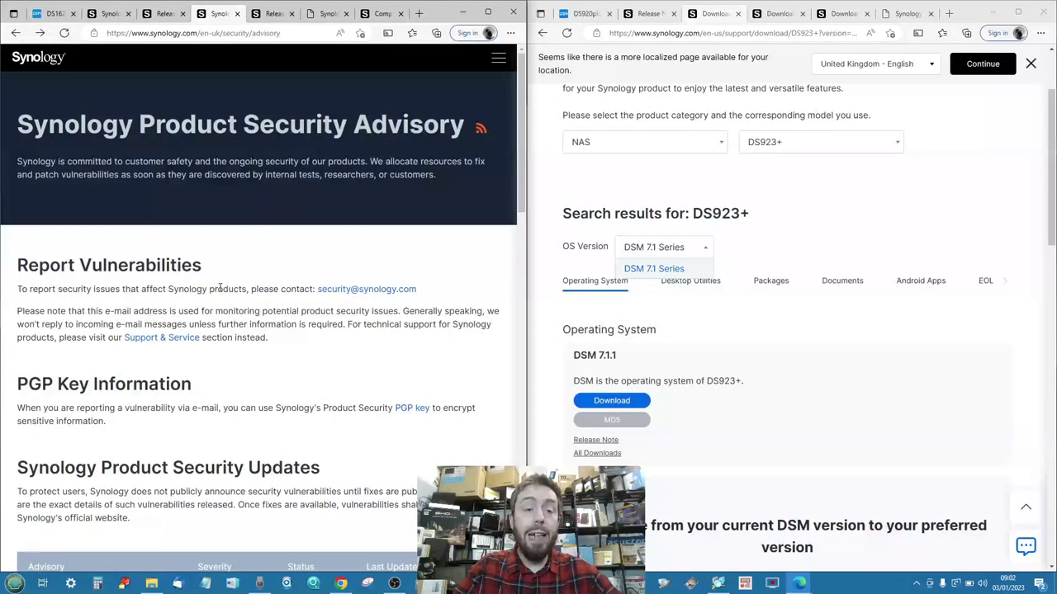
# Check which DSM versions the Synology-SA-22:18 DSM advisory covers and which fixed release it recommends
pyautogui.scroll(-10, 221, 290)
pyautogui.scroll(-1, 220, 291)
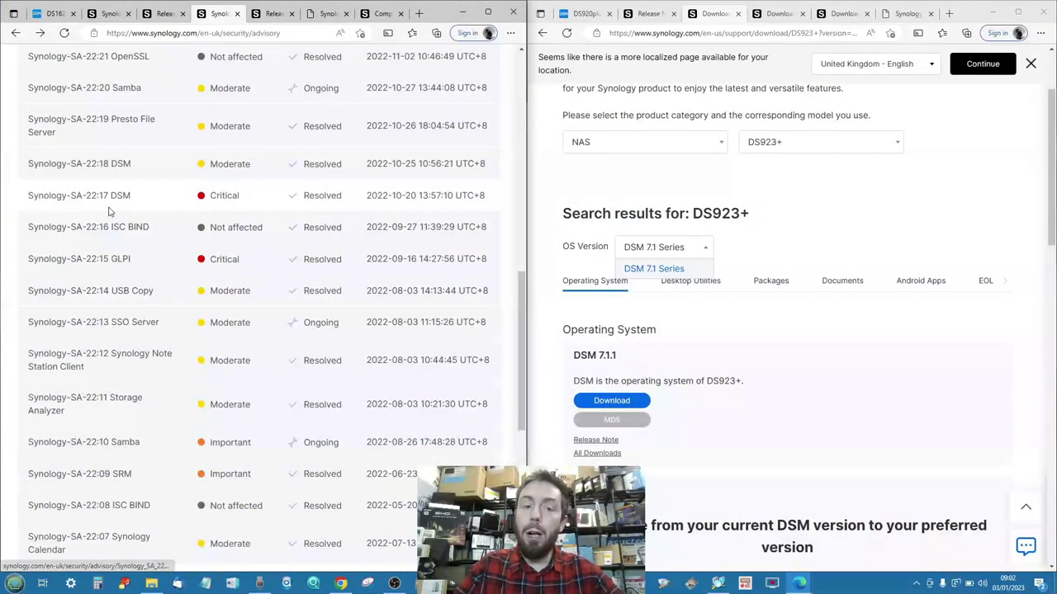
pyautogui.click(108, 165)
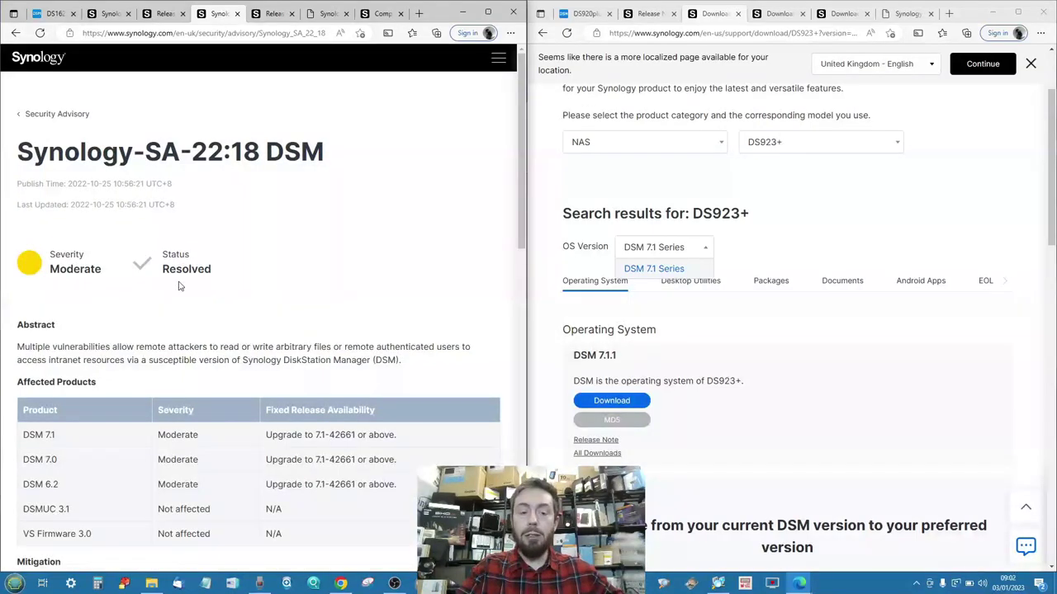
pyautogui.scroll(-1, 180, 285)
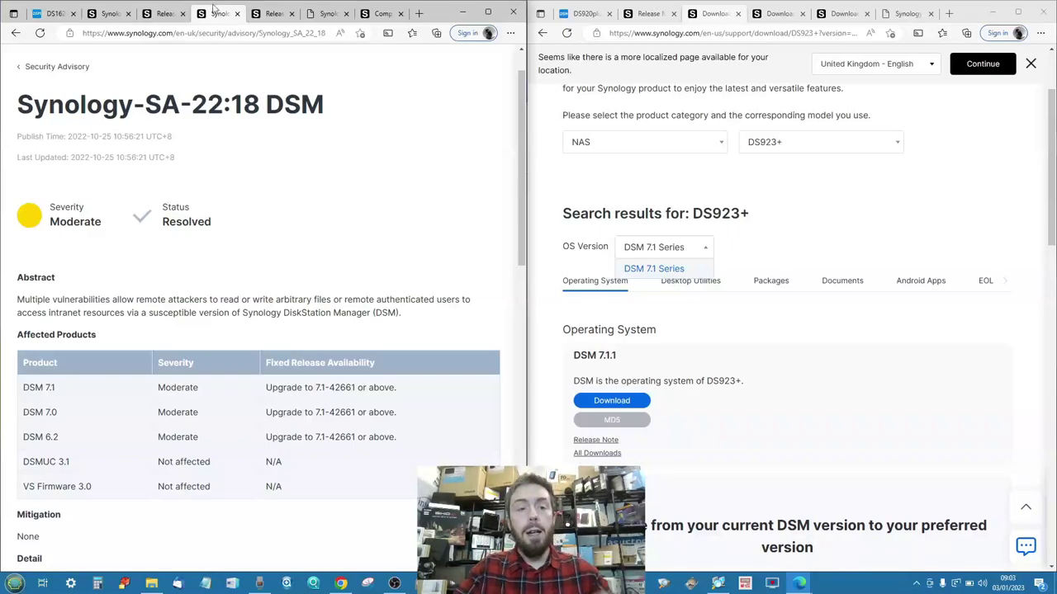
# Browse the DSM version folders in Synology's download archive and open the 6.2.4-25556-6 folder
pyautogui.click(276, 16)
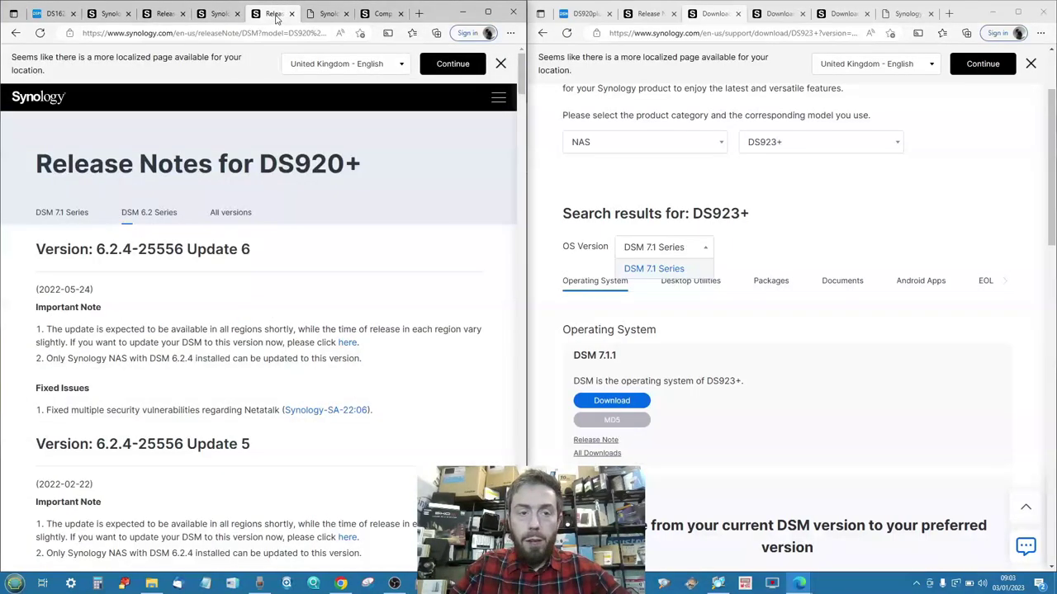
pyautogui.click(328, 14)
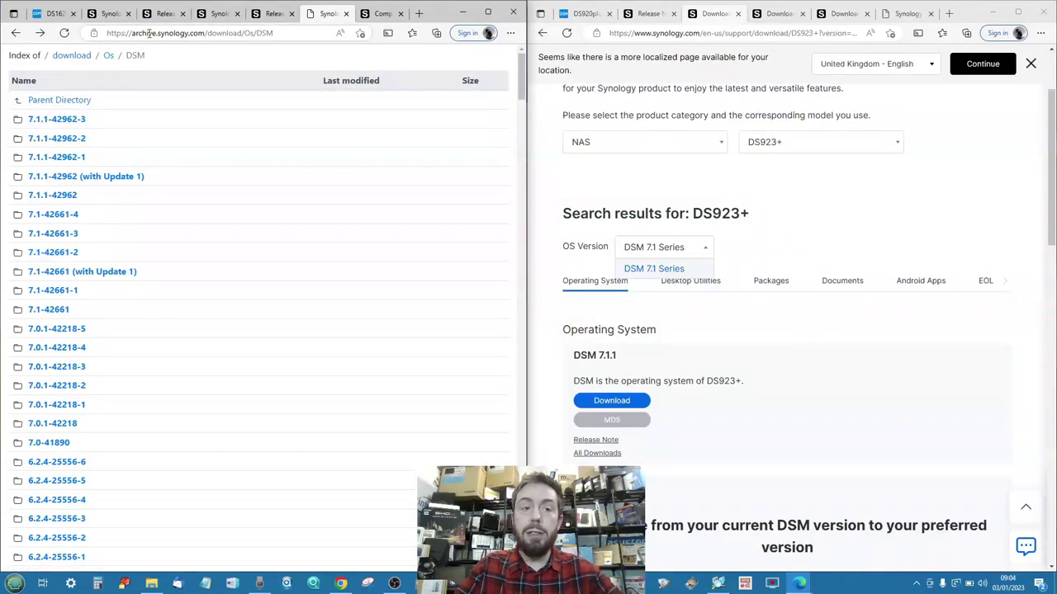
pyautogui.click(907, 13)
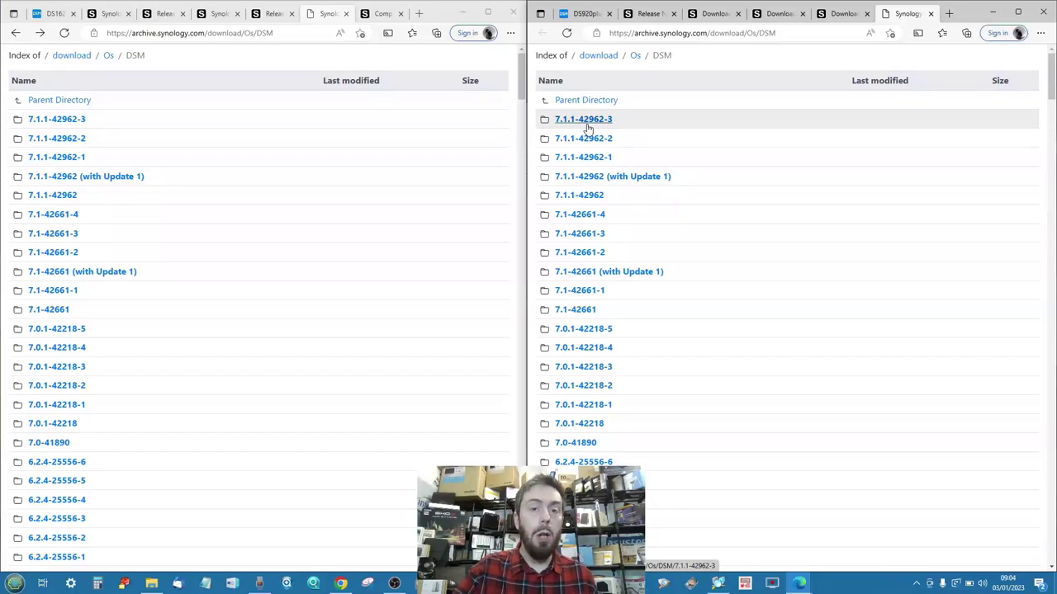
pyautogui.scroll(-2, 575, 372)
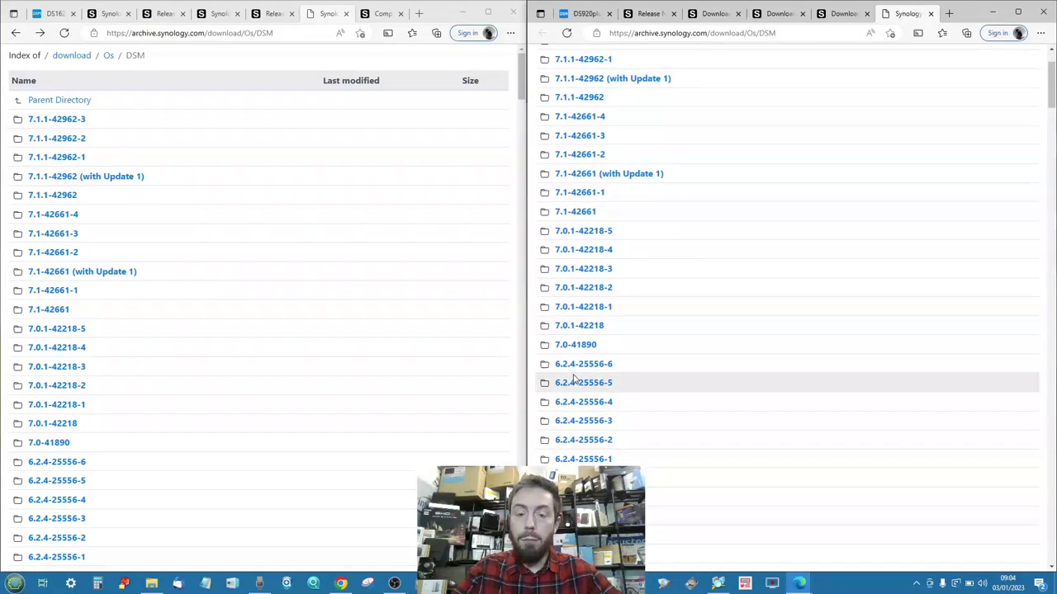
pyautogui.click(578, 366)
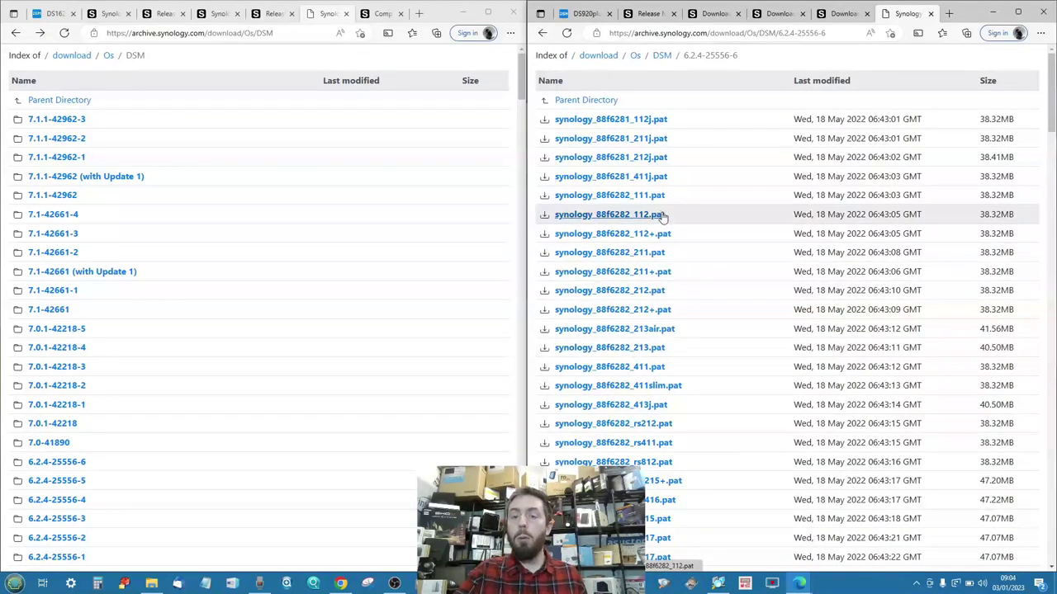
# Search the 6.2.4-25556-6 folder for the 920 and 923 model update files
pyautogui.scroll(-1, 657, 183)
pyautogui.scroll(-15, 656, 183)
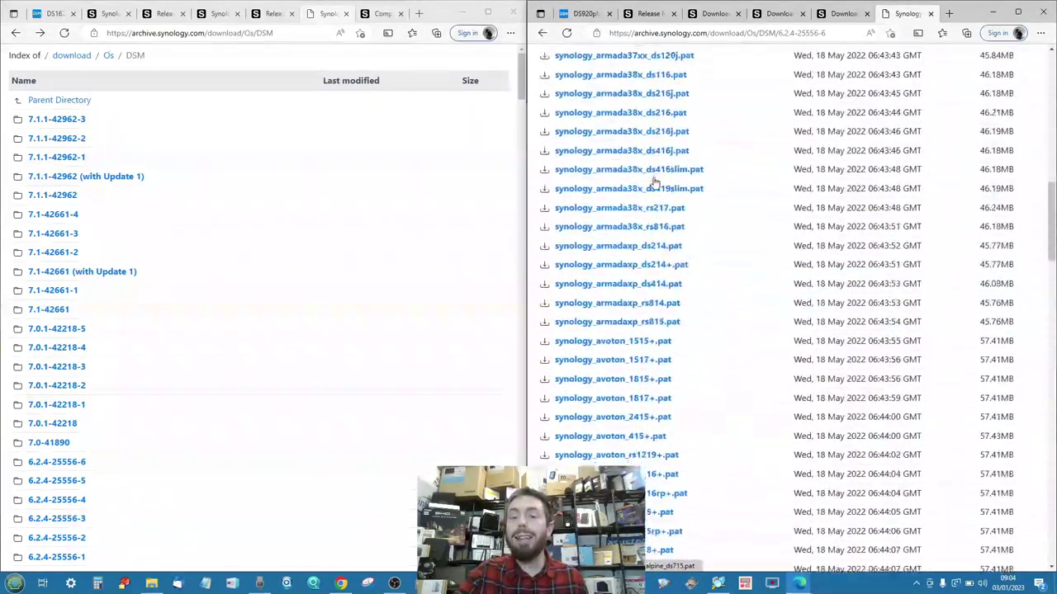
pyautogui.hotkey('ctrl', 'f')
pyautogui.write('920')
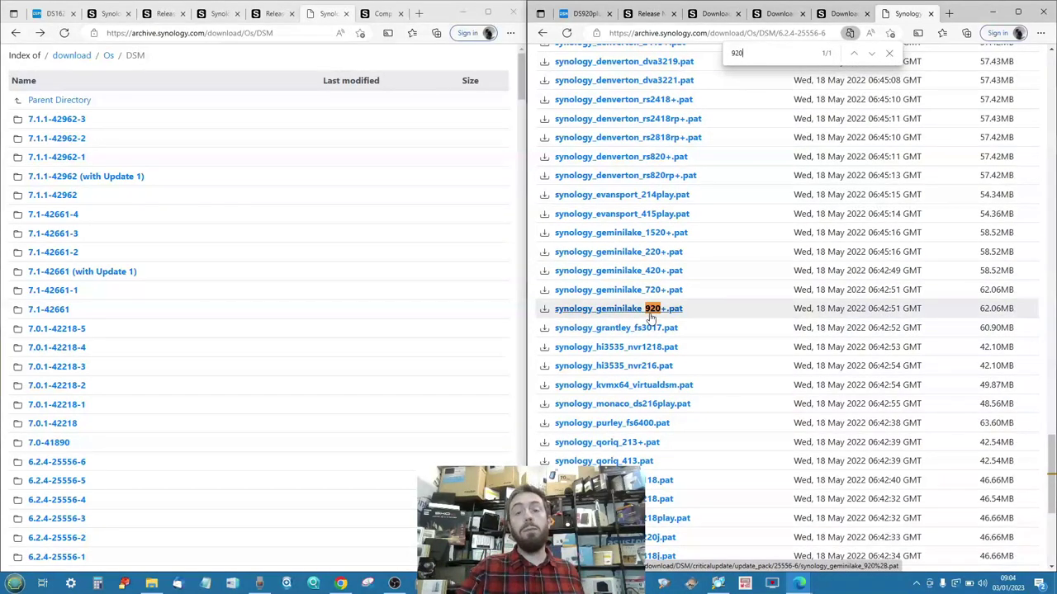
pyautogui.press('BackSpace')
pyautogui.write('3')
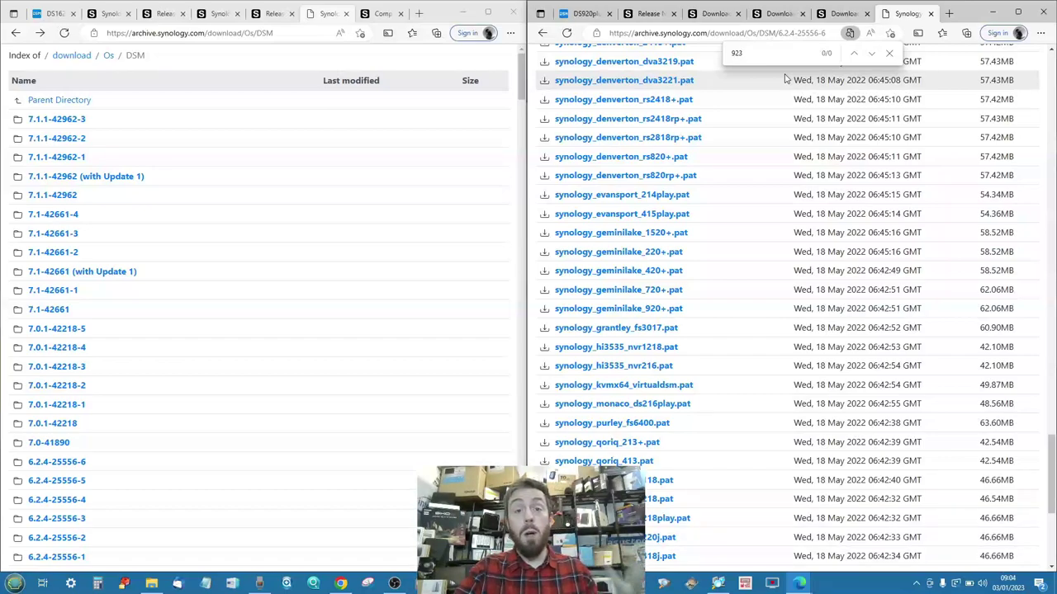
pyautogui.click(889, 52)
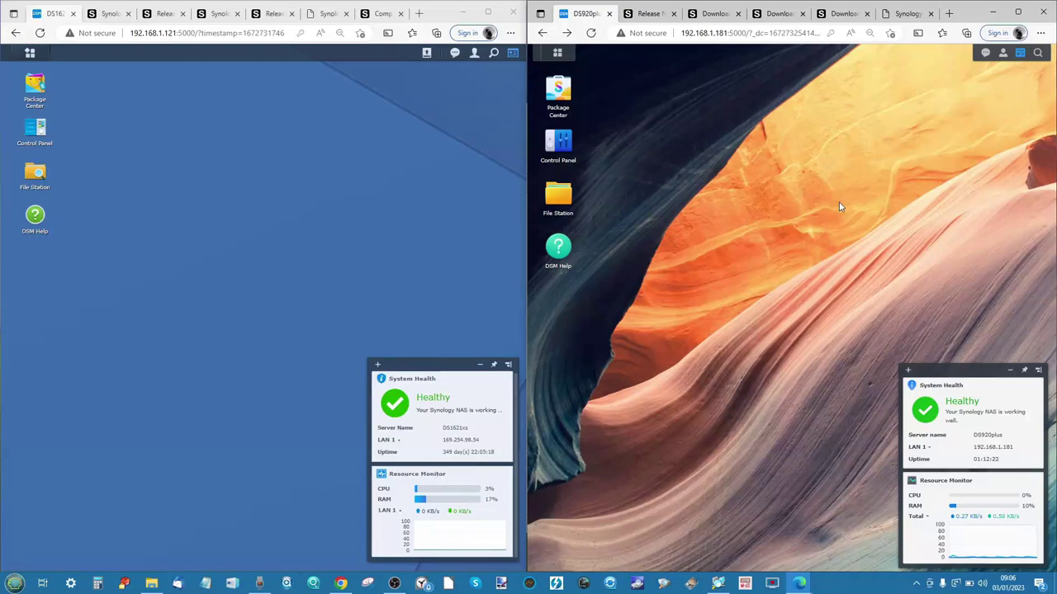
# Compare the Personal account settings on the DS1621xs and the DS920plus, closing both dialogs without changes
pyautogui.click(474, 53)
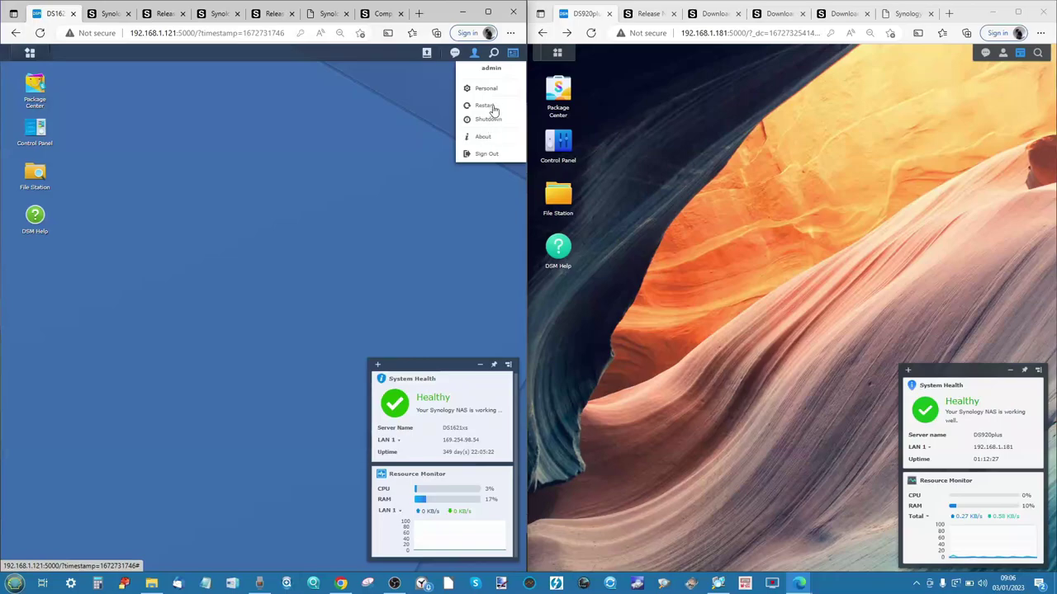
pyautogui.click(492, 89)
pyautogui.click(1004, 53)
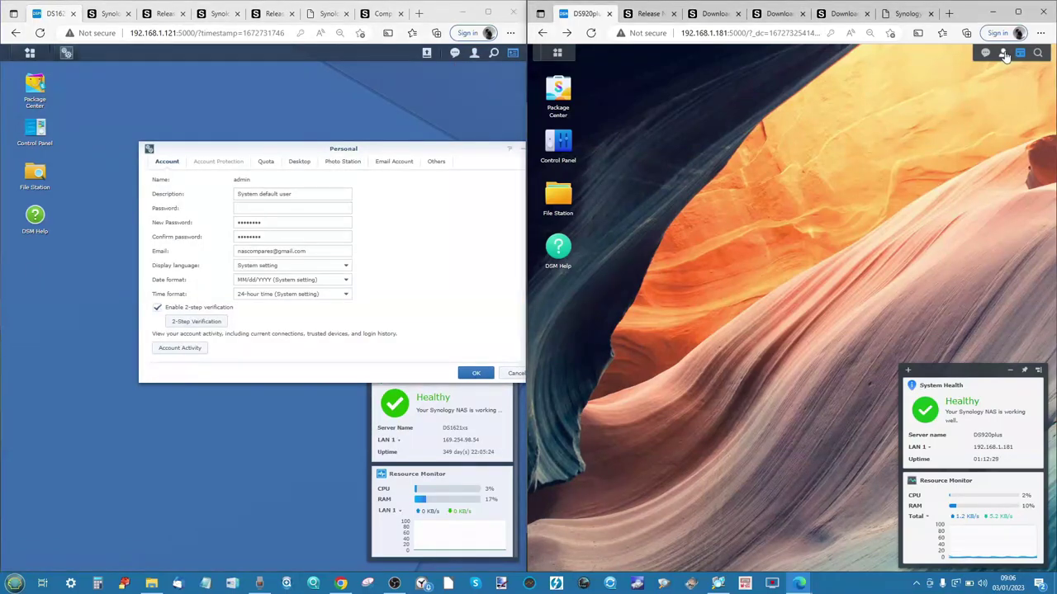
pyautogui.click(1004, 54)
pyautogui.click(989, 86)
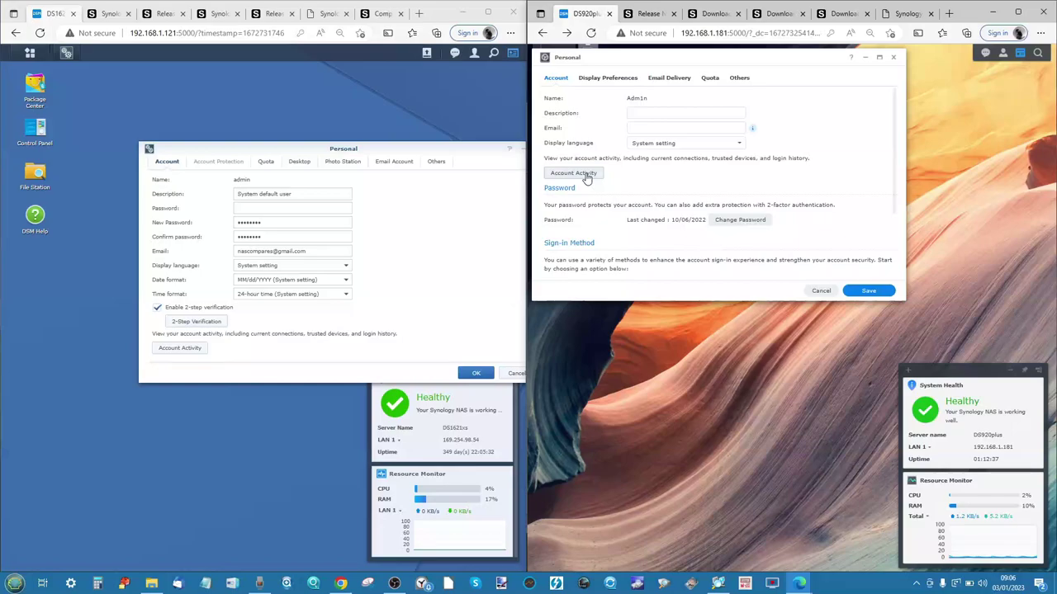
pyautogui.moveTo(487, 148); pyautogui.dragTo(433, 80)
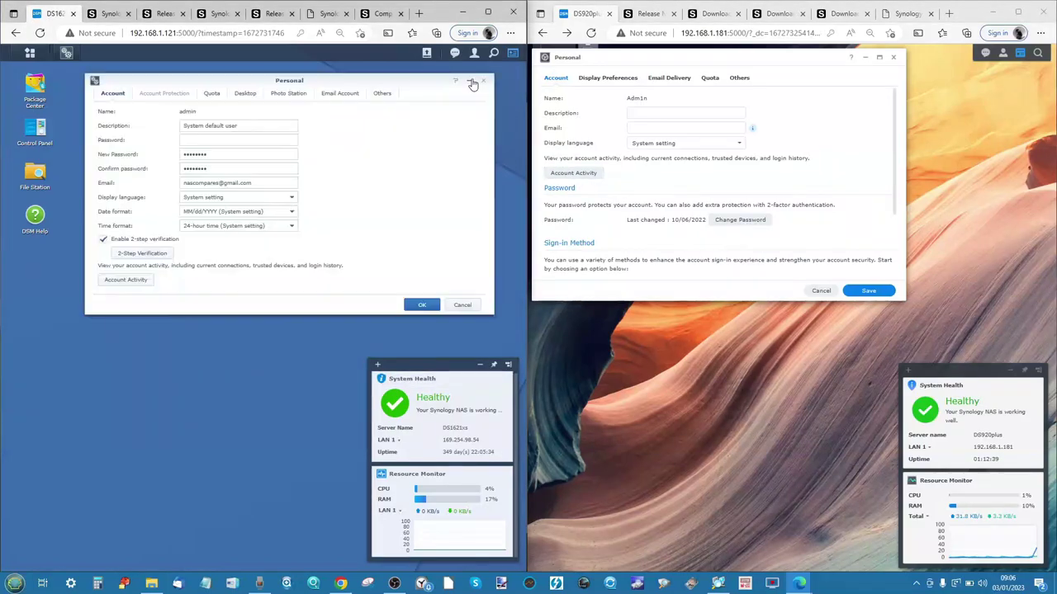
pyautogui.click(484, 80)
pyautogui.click(892, 56)
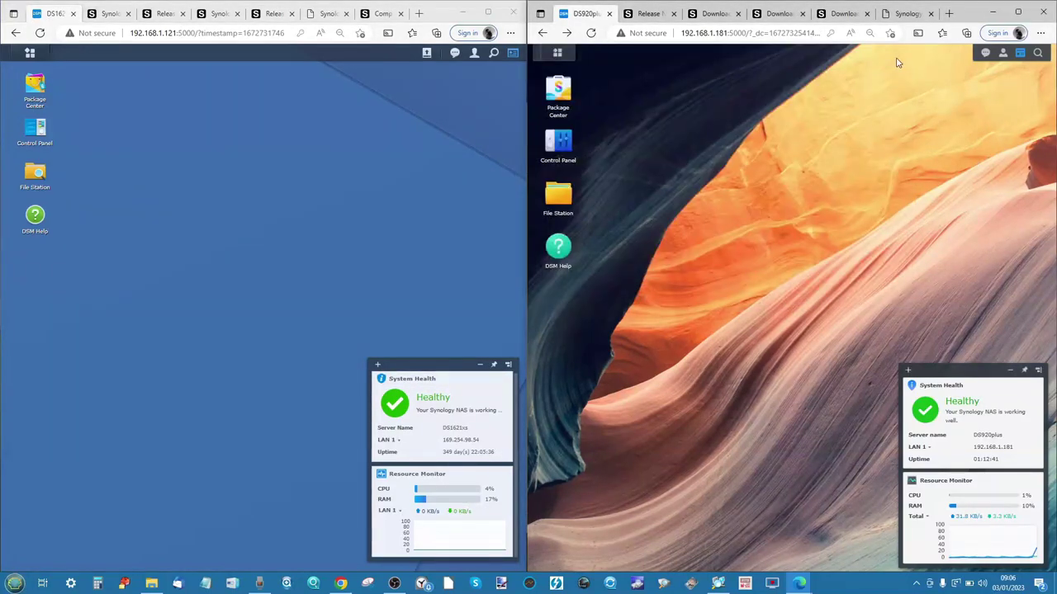
# Compare the Control Panels of both NAS units, including the DS1621xs Basic and Advanced modes, and close them
pyautogui.click(558, 140)
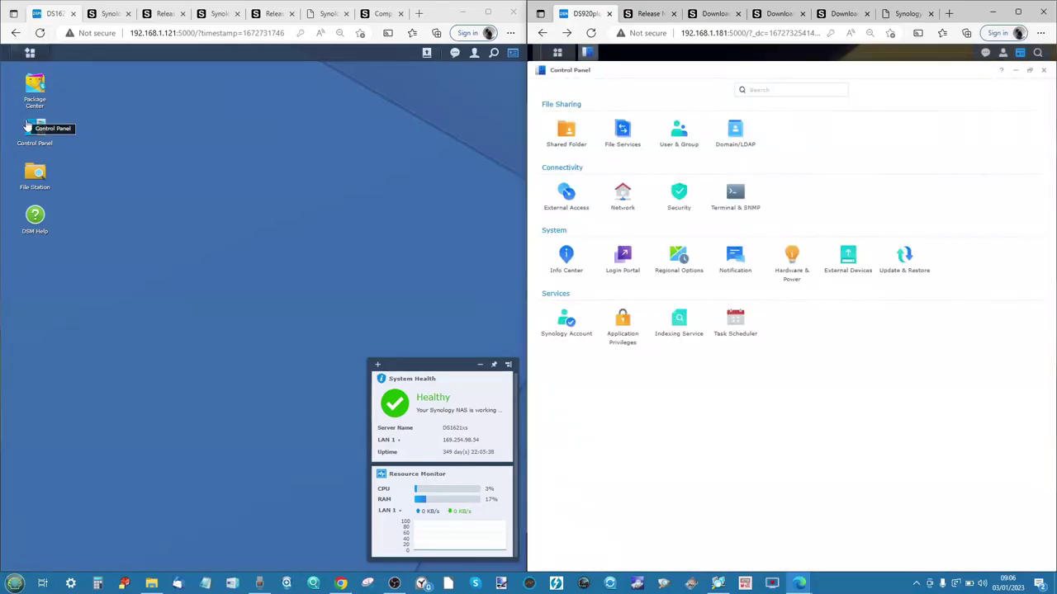
pyautogui.click(30, 129)
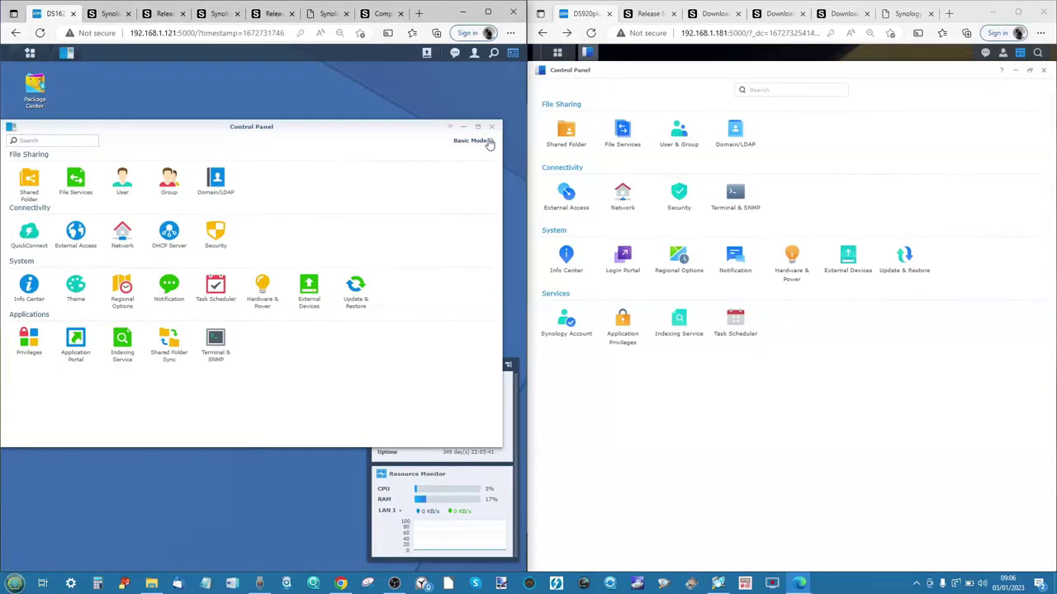
pyautogui.moveTo(401, 125); pyautogui.dragTo(431, 109)
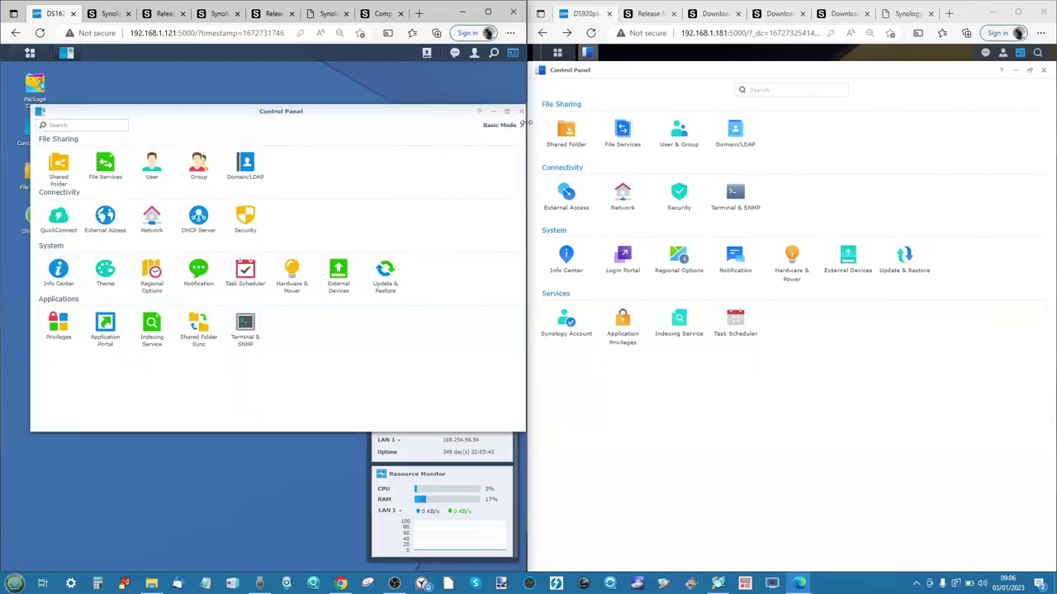
pyautogui.click(507, 126)
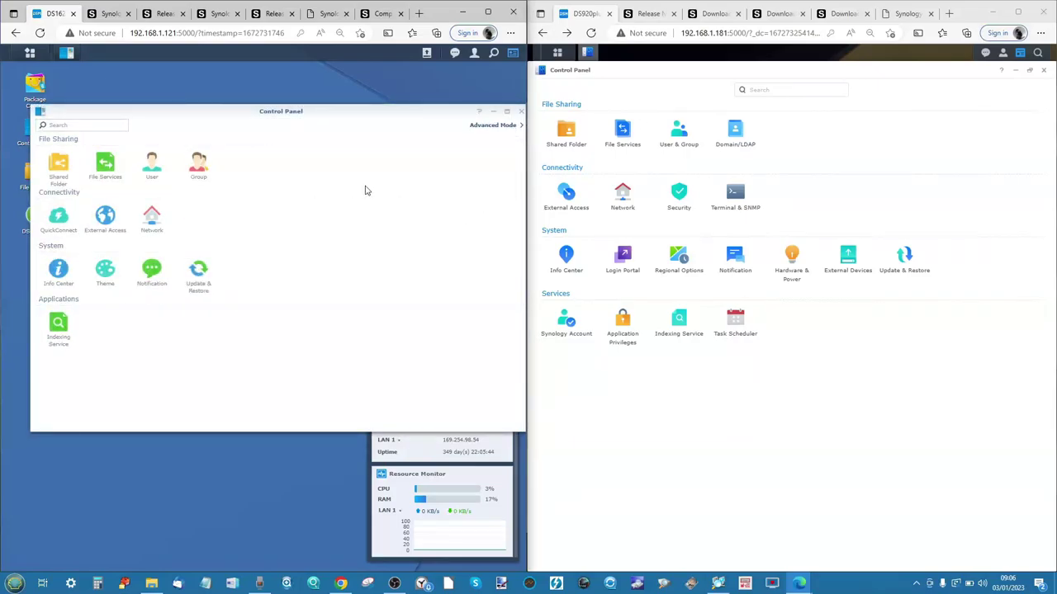
pyautogui.click(491, 126)
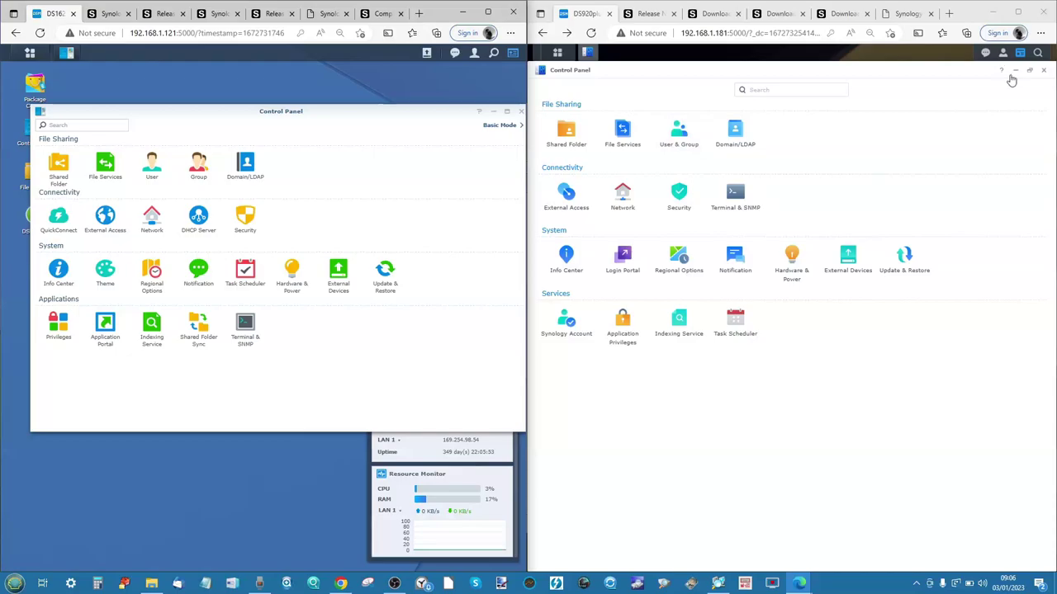
pyautogui.click(1045, 74)
pyautogui.click(1046, 73)
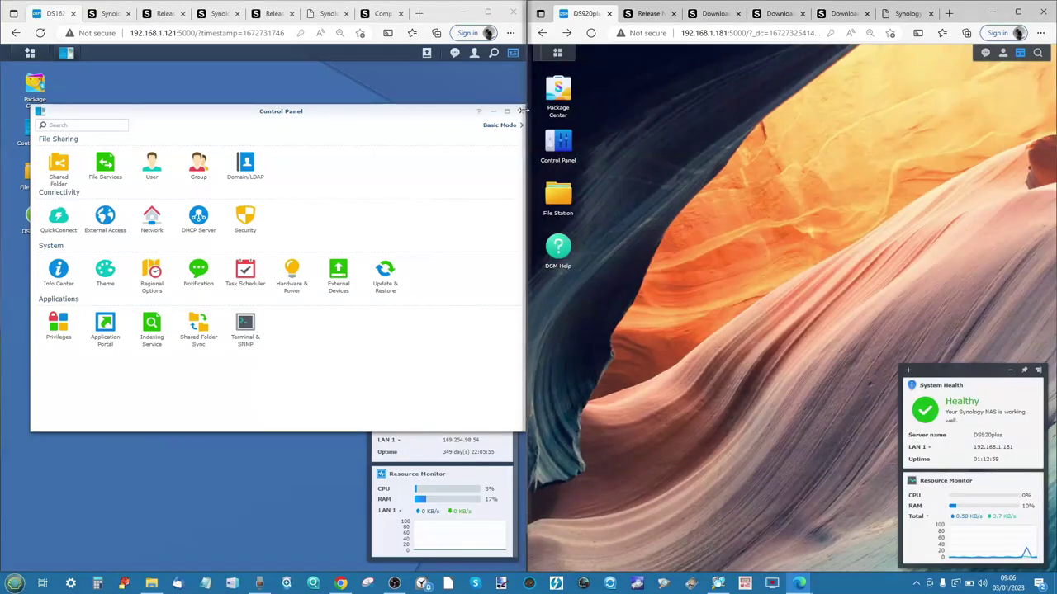
pyautogui.click(520, 112)
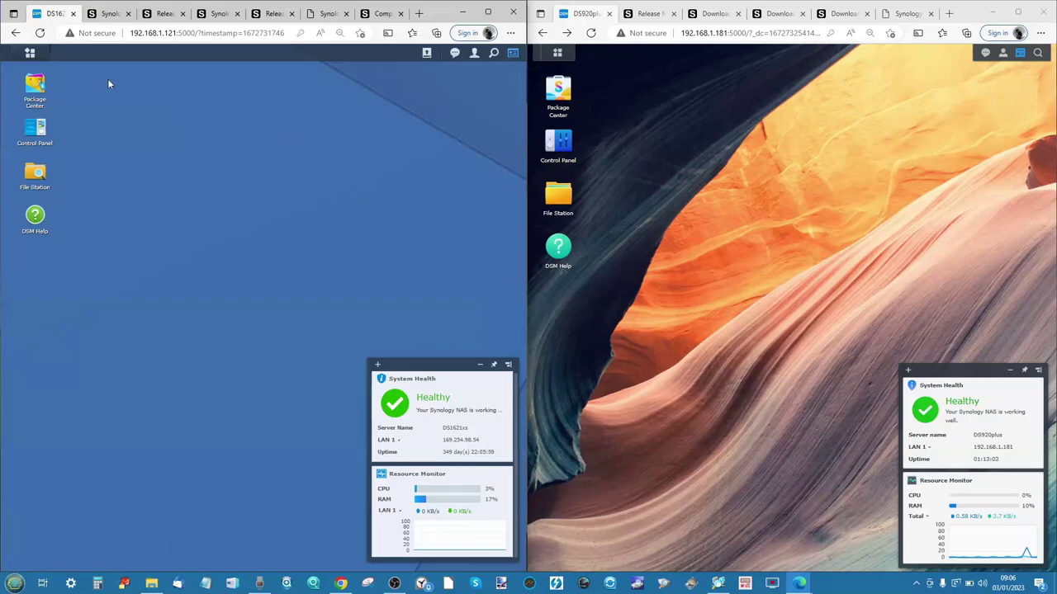
# Open Storage Manager on both NAS units and arrange the windows to compare their storage overviews
pyautogui.click(29, 52)
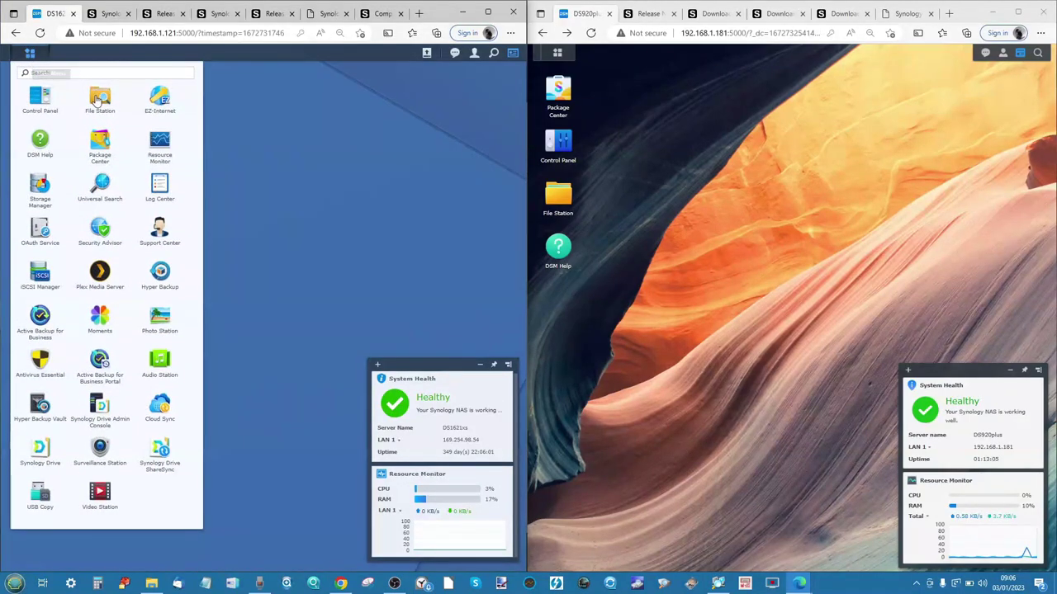
pyautogui.scroll(-1, 47, 190)
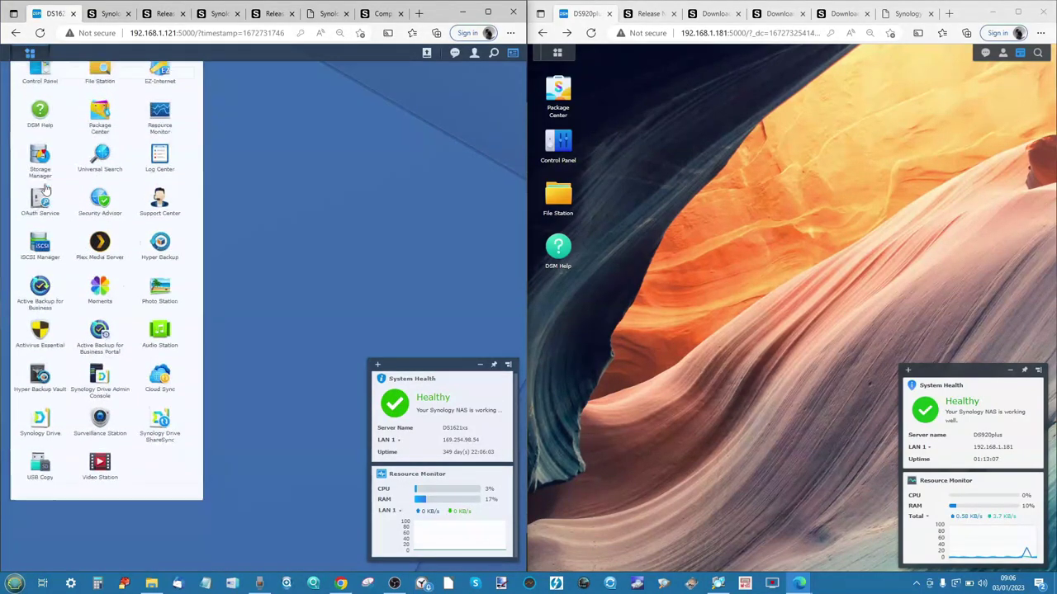
pyautogui.click(43, 175)
pyautogui.click(557, 52)
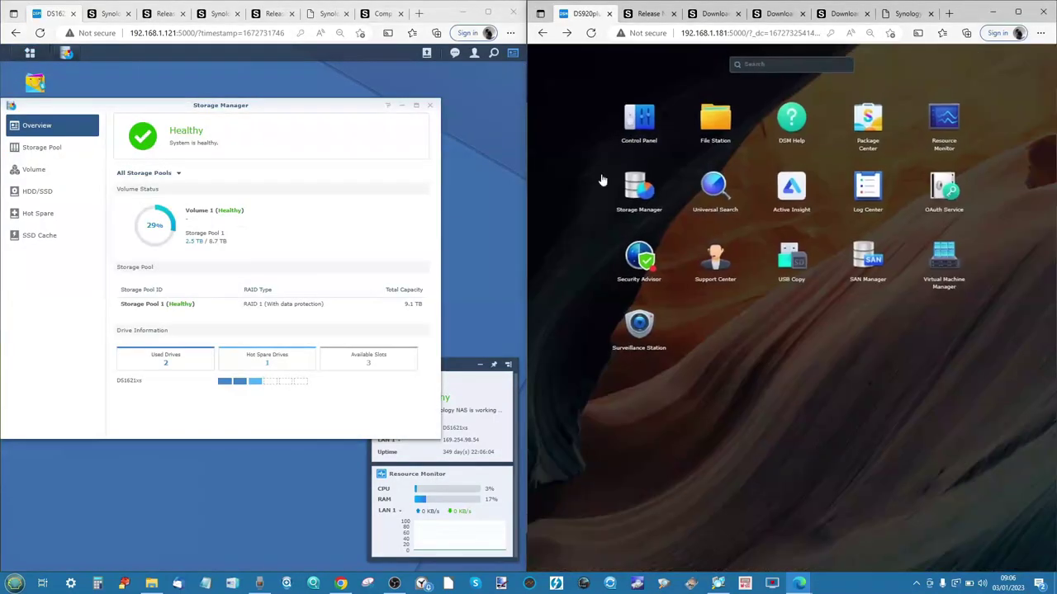
pyautogui.click(638, 188)
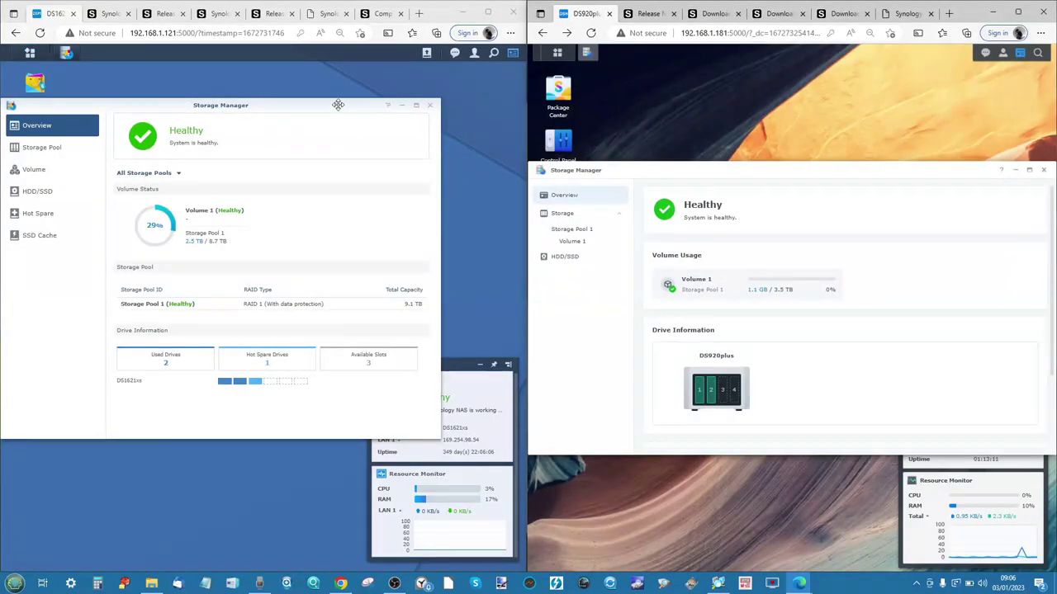
pyautogui.moveTo(338, 105); pyautogui.dragTo(384, 100)
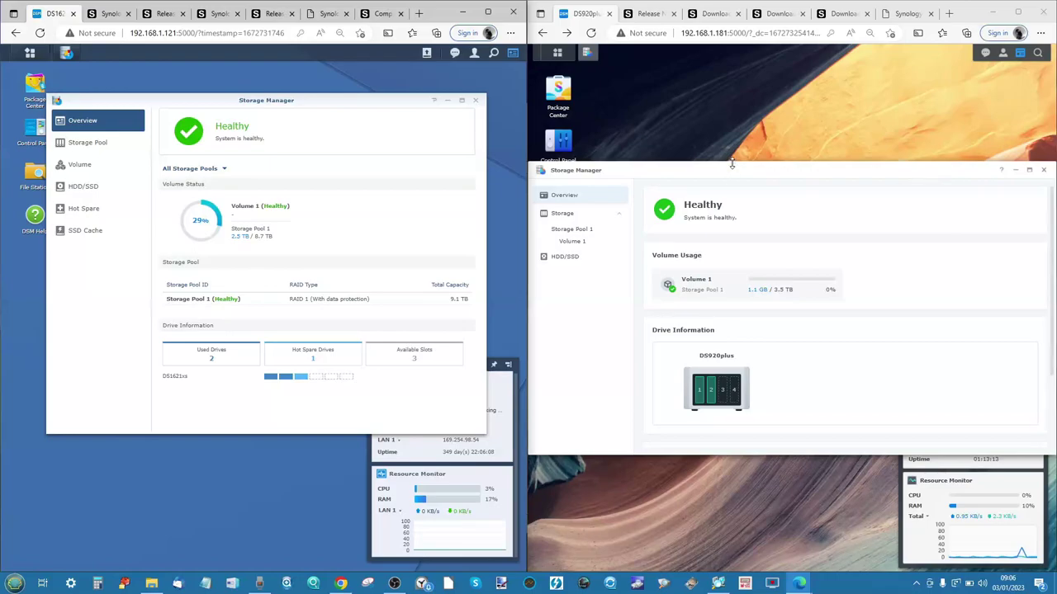
pyautogui.moveTo(732, 162); pyautogui.dragTo(746, 104)
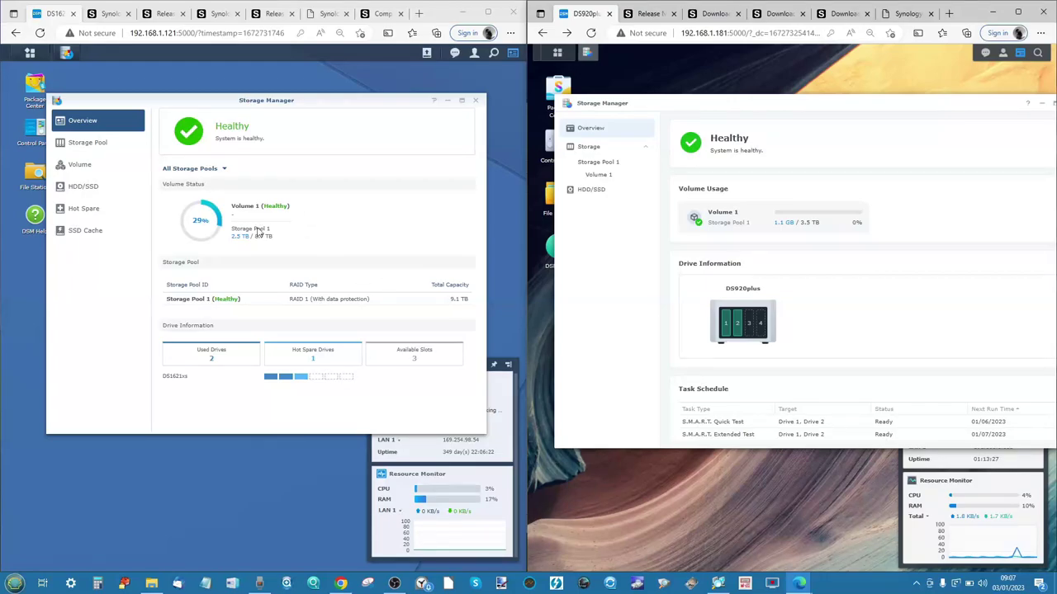
pyautogui.moveTo(289, 101); pyautogui.dragTo(304, 105)
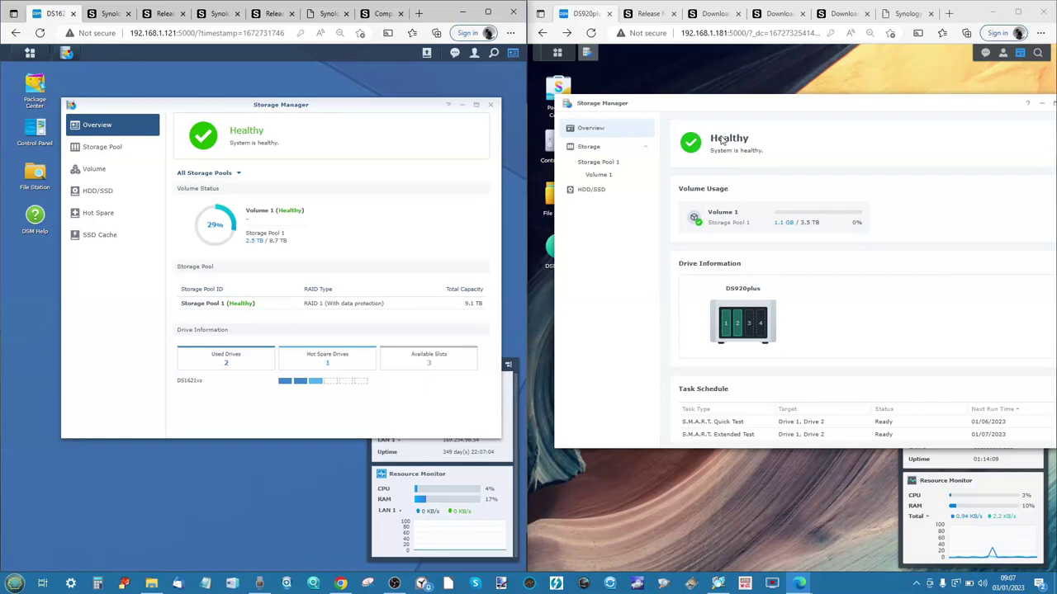
# Compare RAID resync speed limits in the DS920plus Global Settings and the DS1621xs storage pool configurations
pyautogui.click(598, 162)
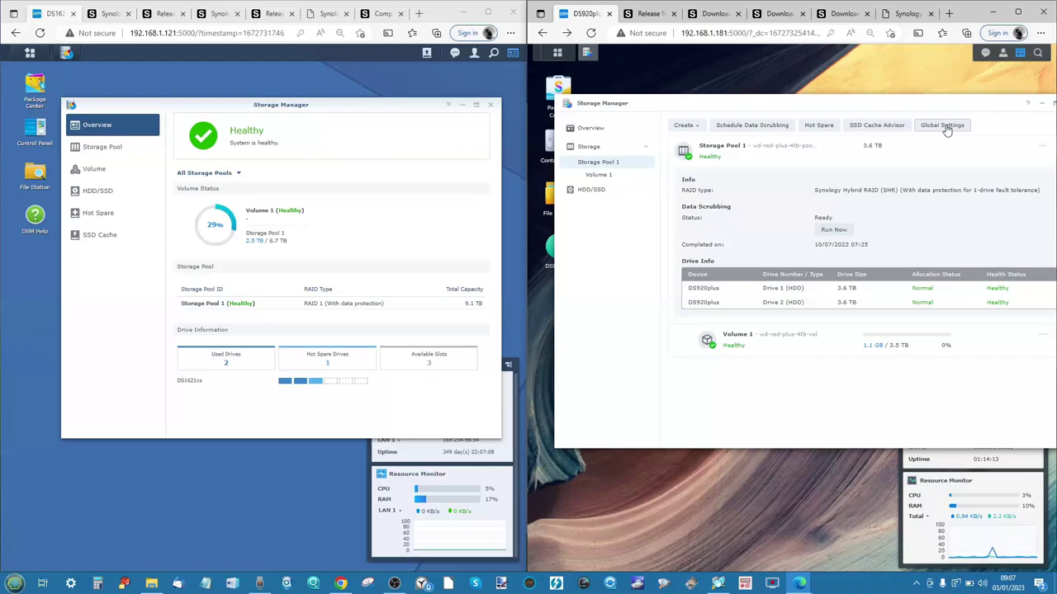
pyautogui.click(942, 125)
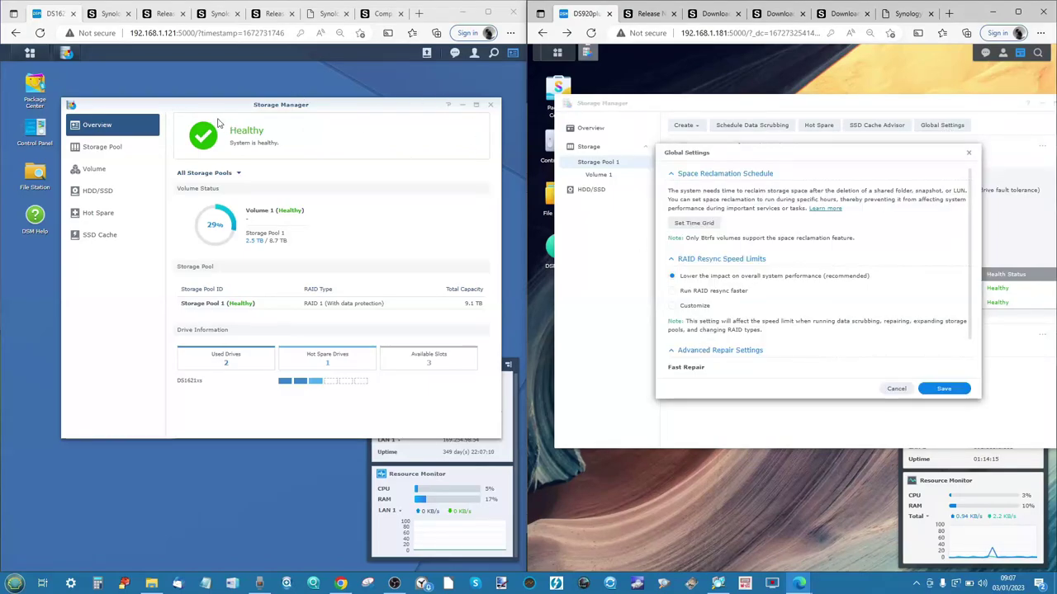
pyautogui.click(91, 146)
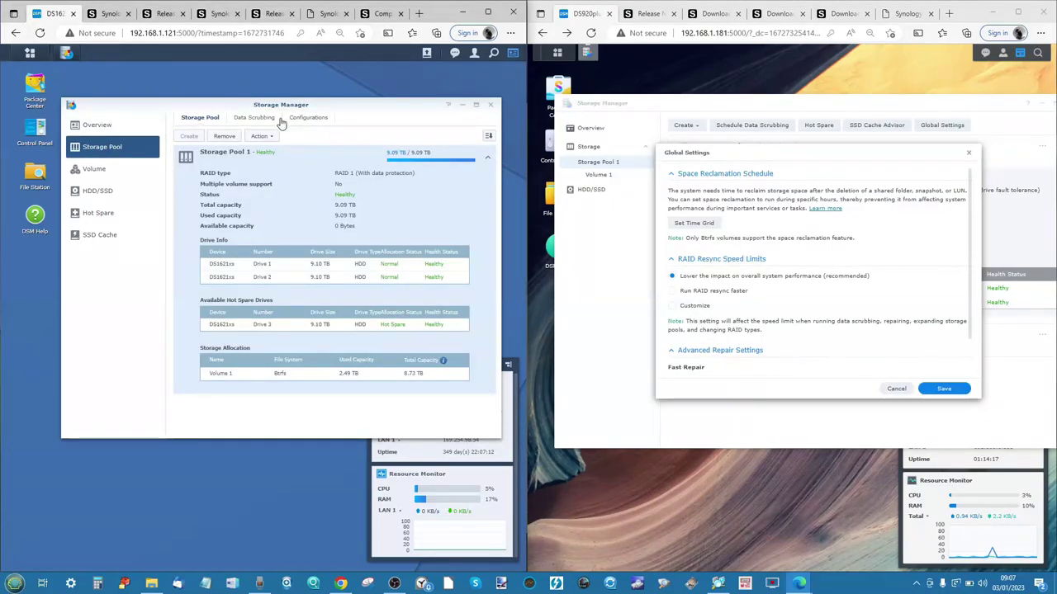
pyautogui.click(92, 169)
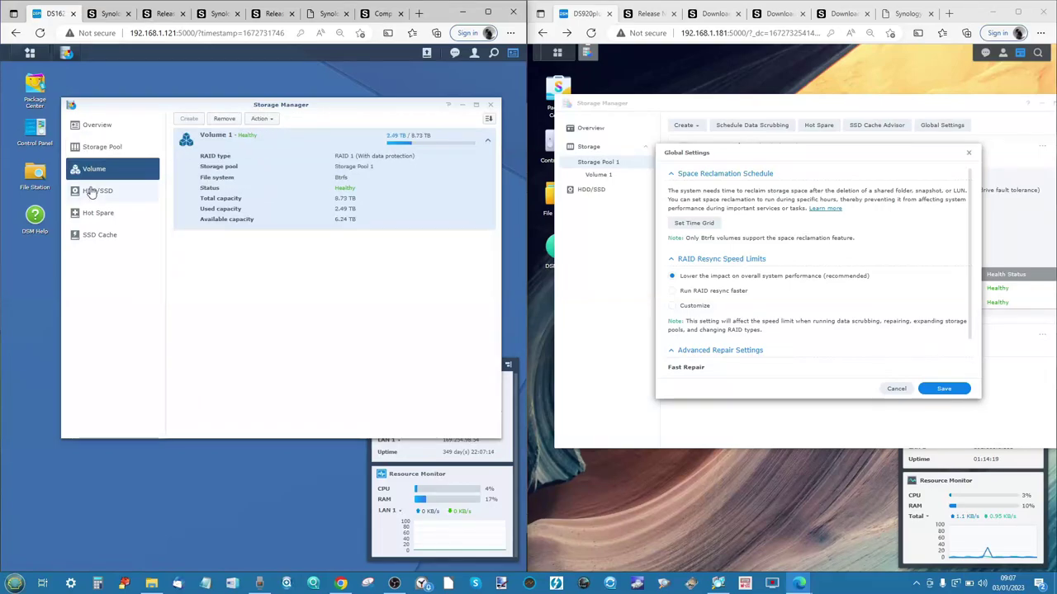
pyautogui.click(101, 146)
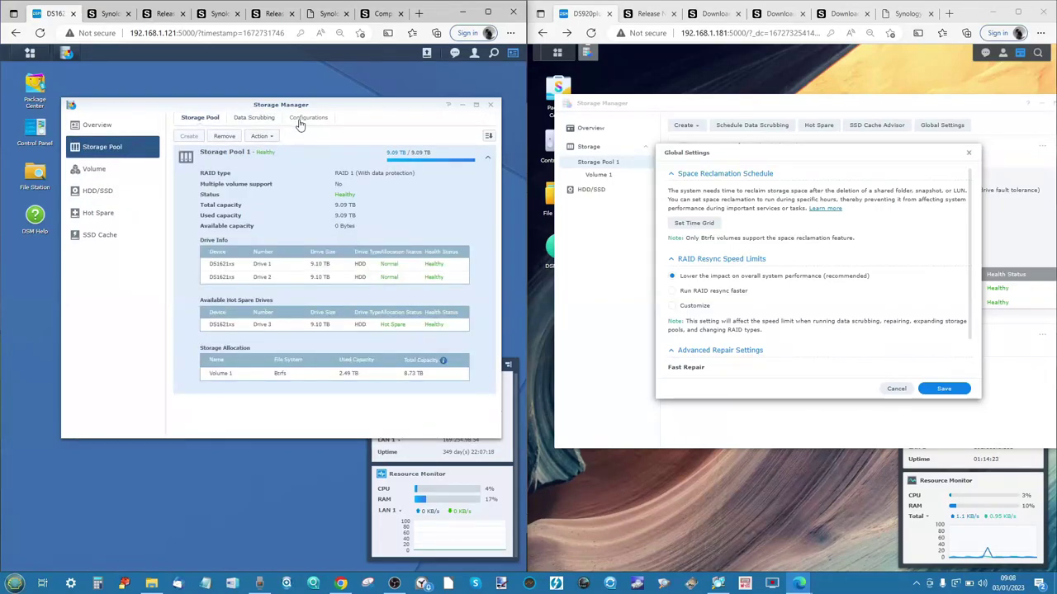
pyautogui.click(303, 120)
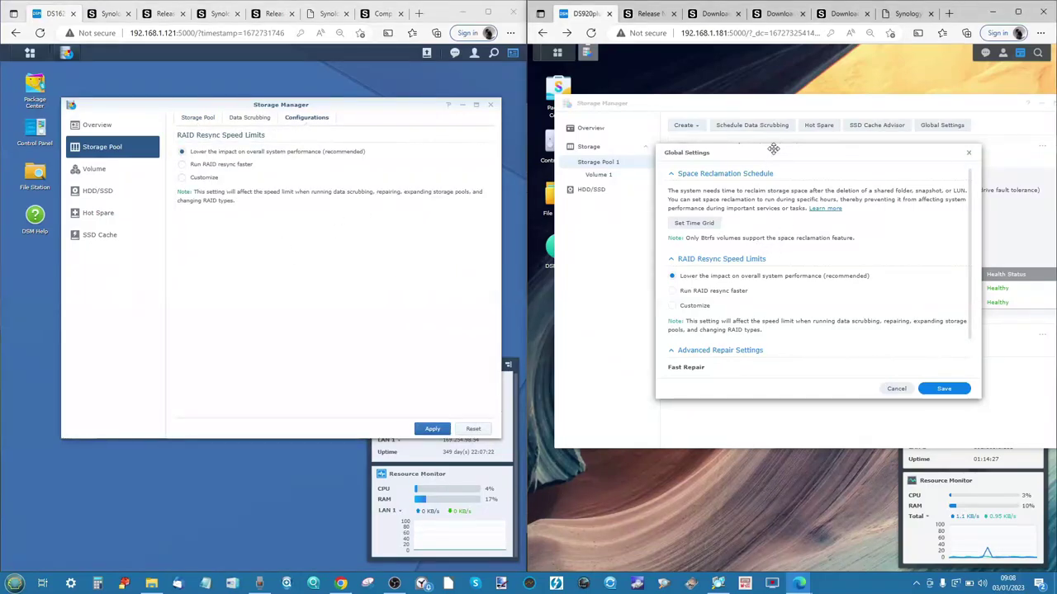
# Examine the Fast Repair and space reclamation options in the DS920plus Global Settings, and close Storage Manager on both NAS units
pyautogui.moveTo(774, 151); pyautogui.dragTo(767, 129)
pyautogui.scroll(-1, 768, 240)
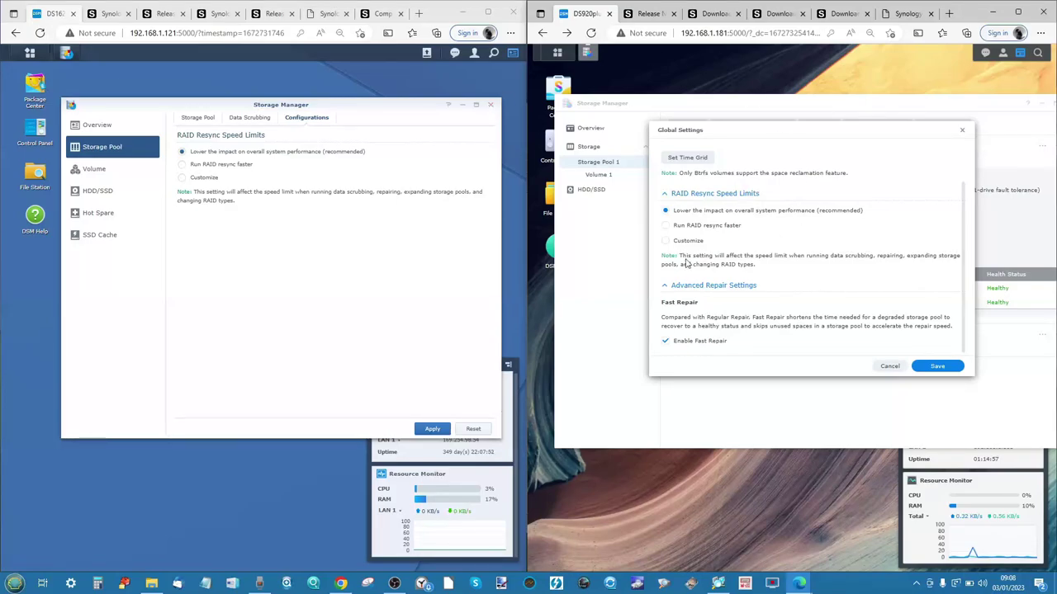
pyautogui.click(490, 105)
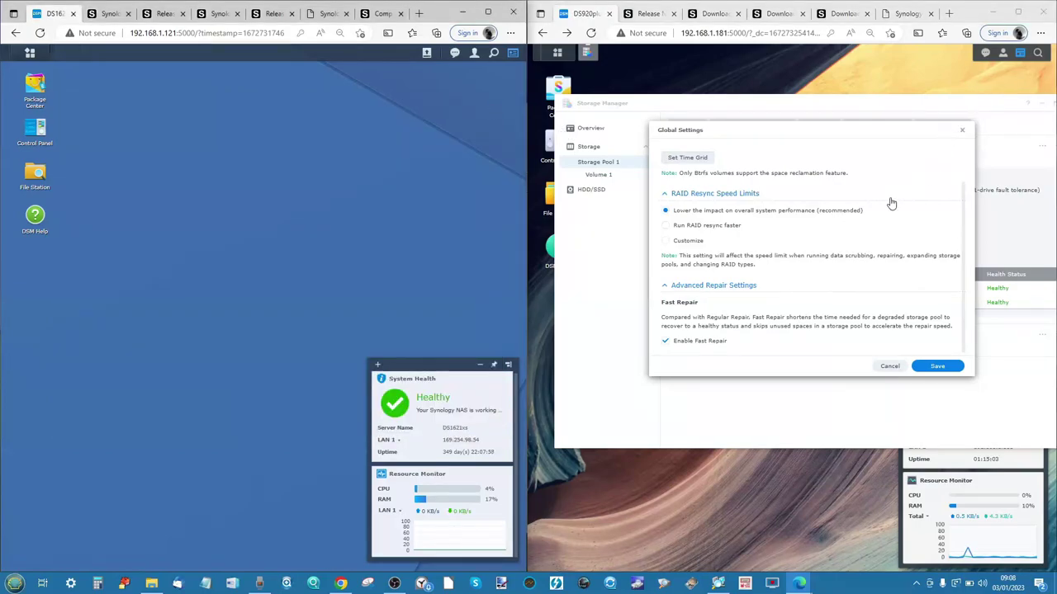
pyautogui.scroll(2, 892, 203)
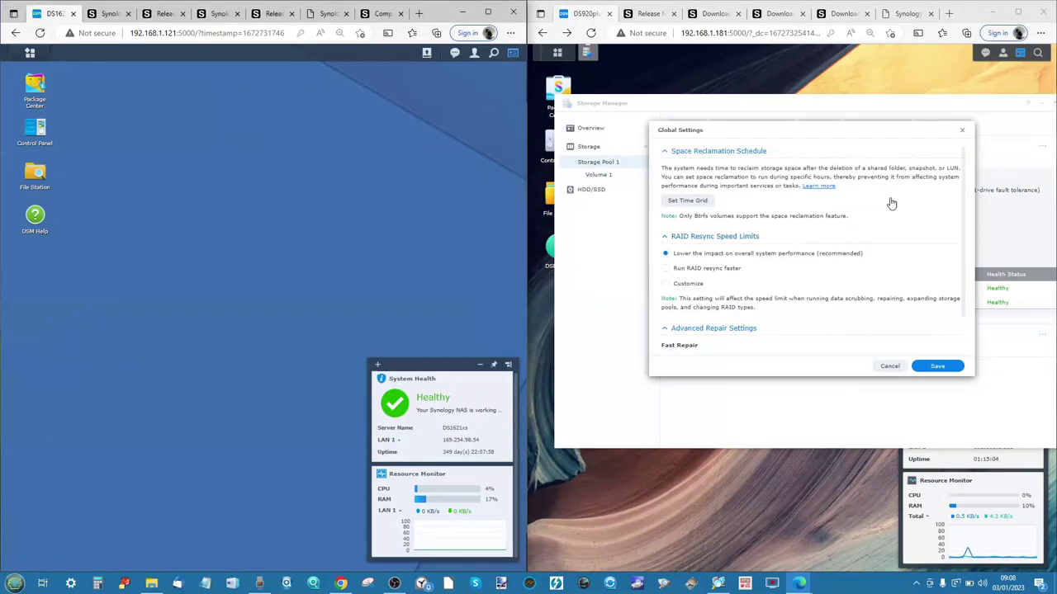
pyautogui.click(962, 134)
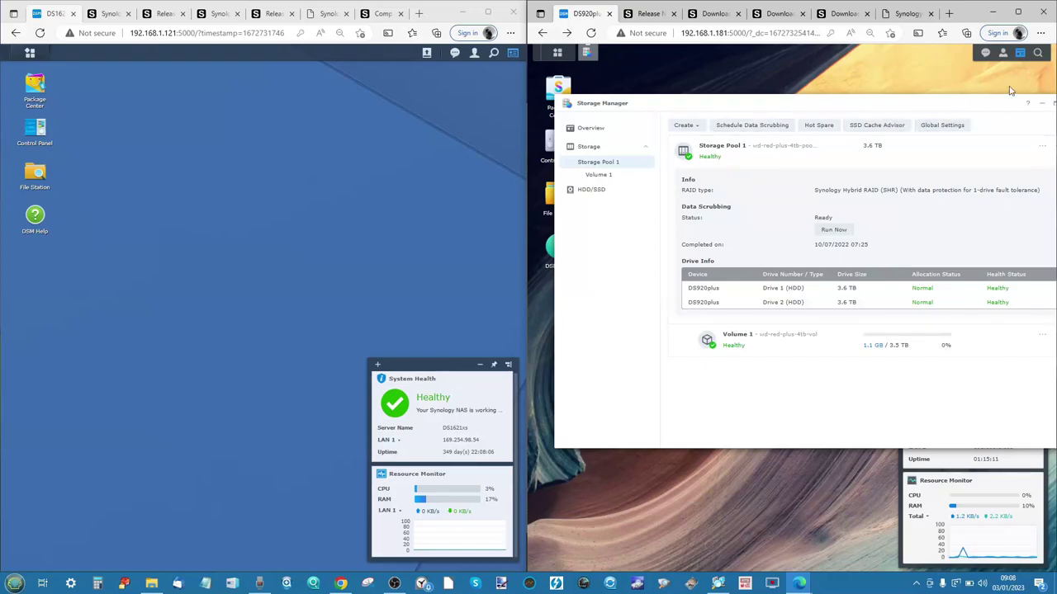
pyautogui.moveTo(987, 105); pyautogui.dragTo(913, 124)
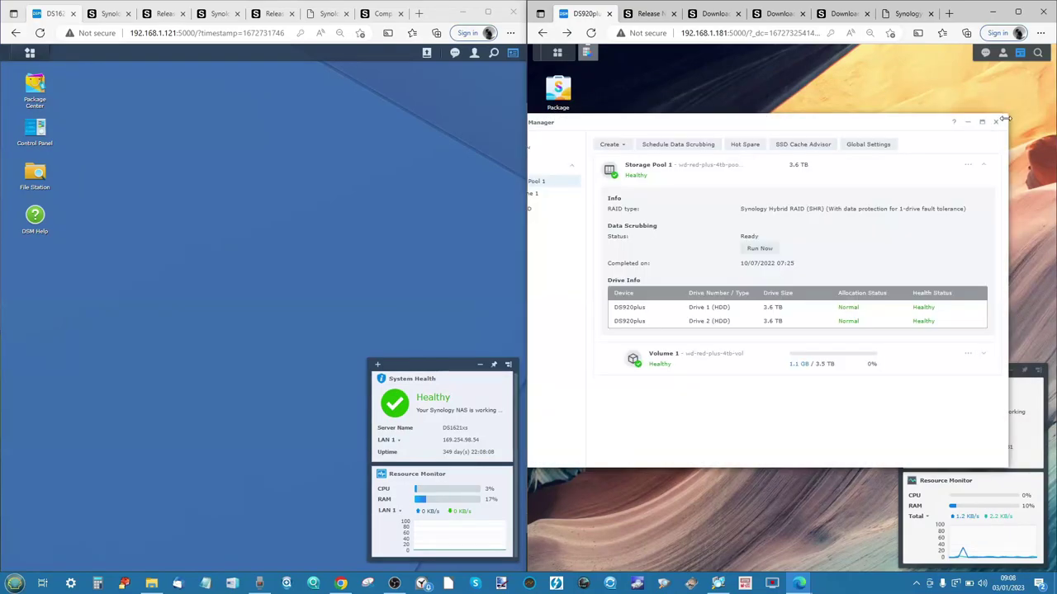
pyautogui.click(997, 123)
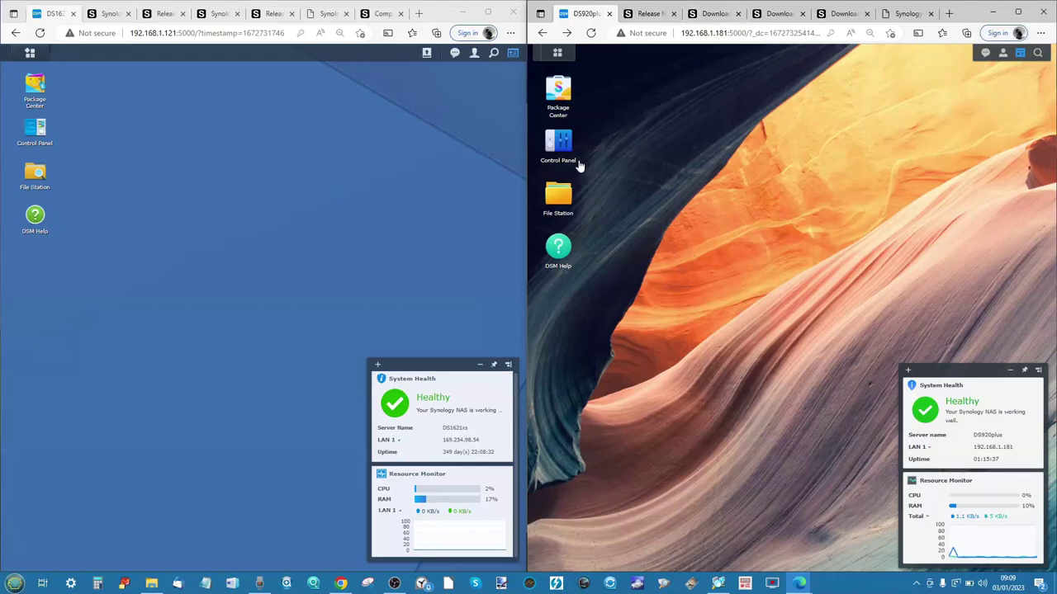
# Compare the application lists in the main menus of the DS920plus and DS1621xs, and close both menus
pyautogui.click(560, 54)
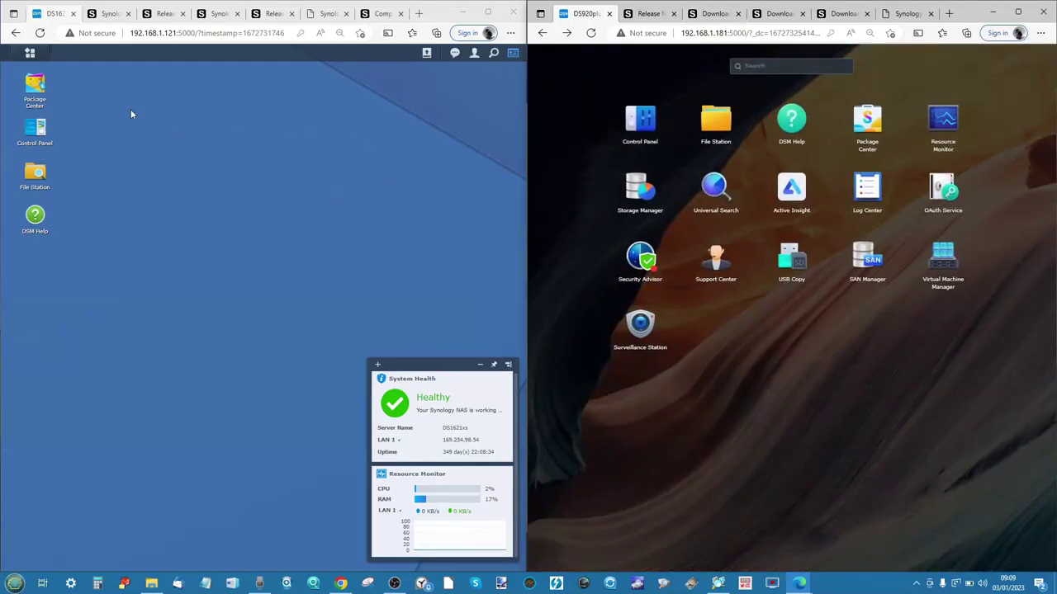
pyautogui.click(29, 52)
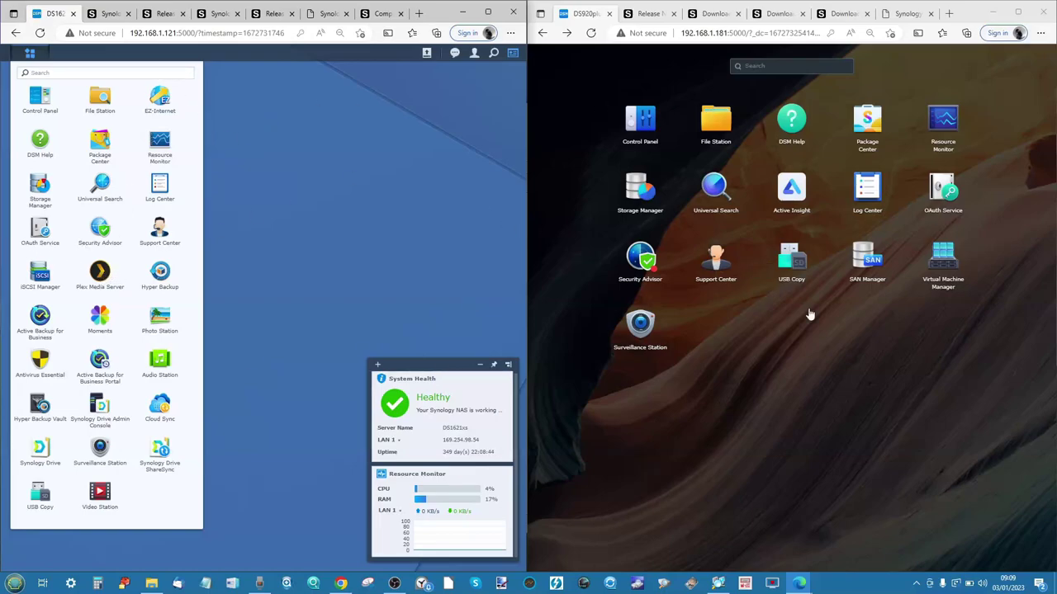
pyautogui.click(452, 231)
pyautogui.click(790, 365)
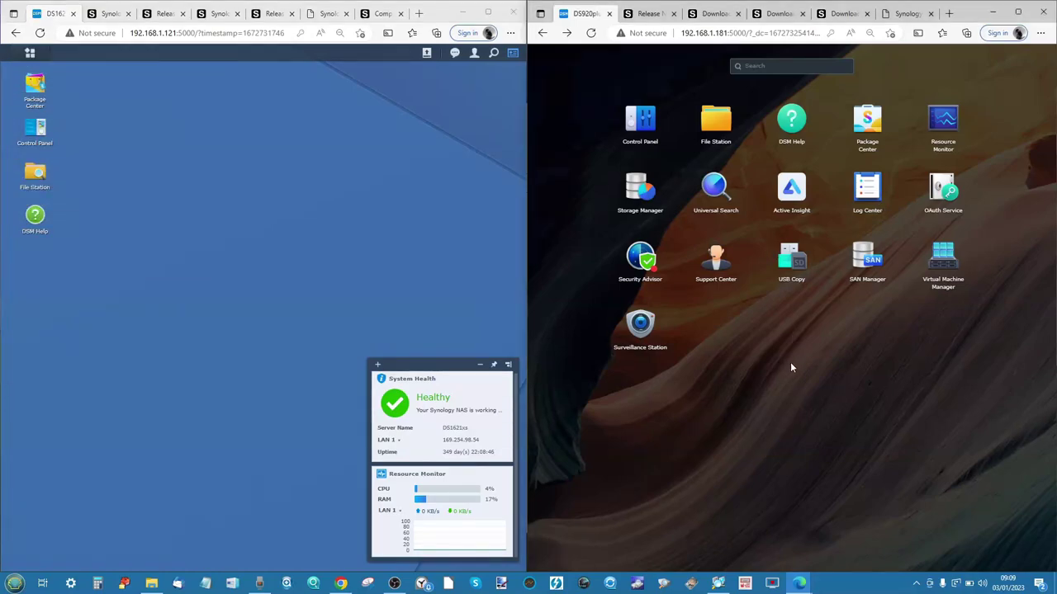
pyautogui.click(790, 368)
# Open Package Center on both NAS units and arrange the windows to compare their package lists
pyautogui.click(558, 92)
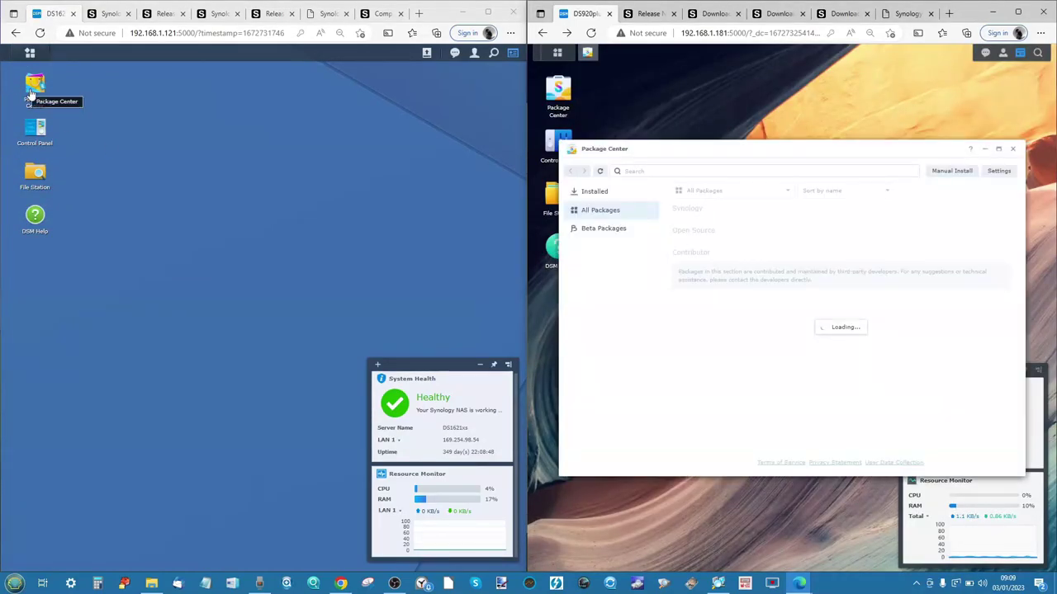
pyautogui.click(30, 93)
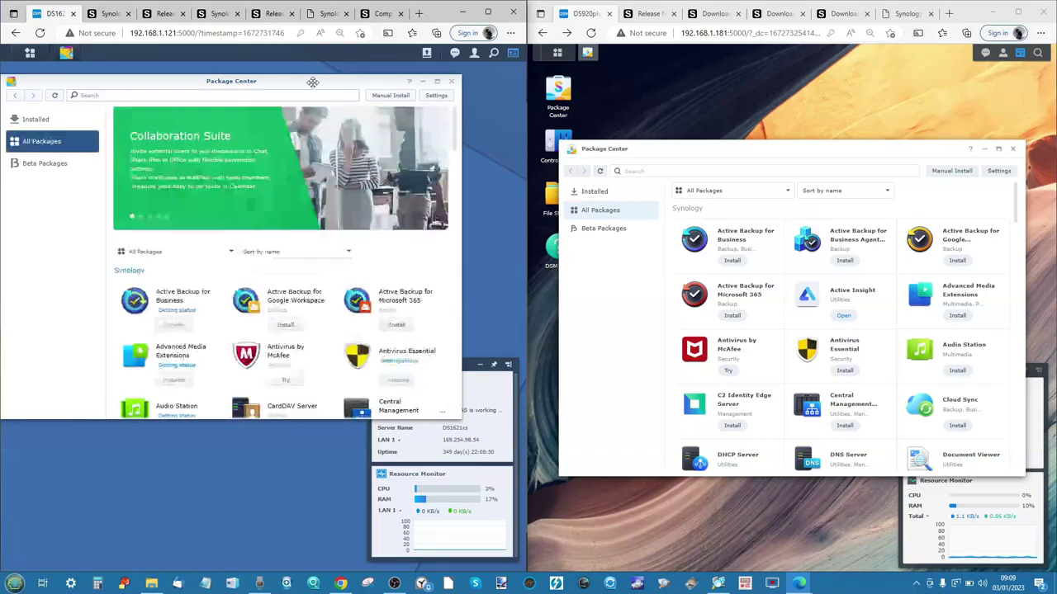
pyautogui.moveTo(313, 82); pyautogui.dragTo(351, 122)
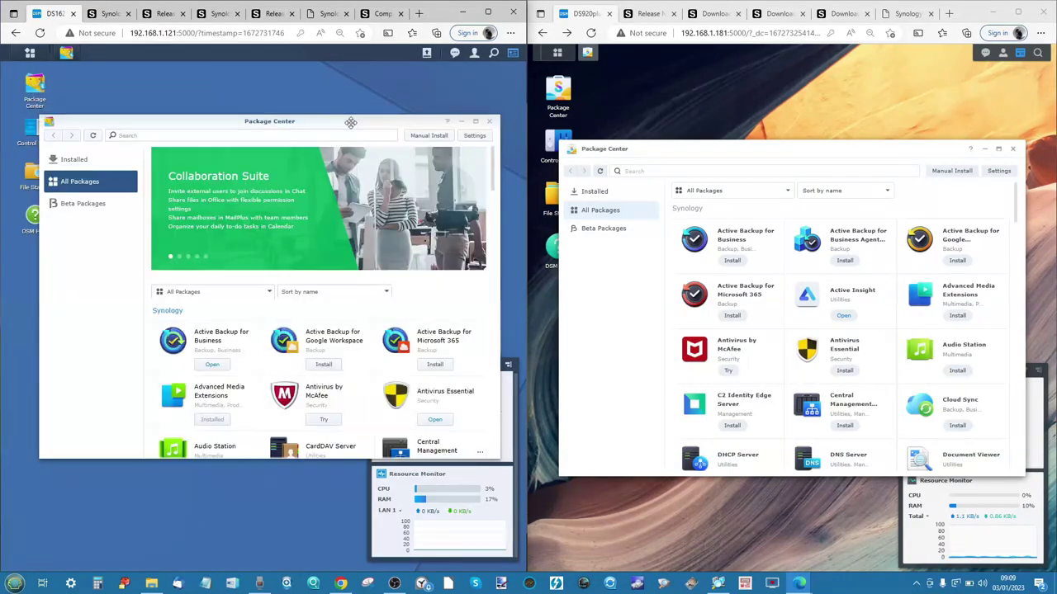
pyautogui.moveTo(667, 149)
pyautogui.mouseDown()
pyautogui.moveTo(674, 122)
pyautogui.moveTo(675, 131)
pyautogui.mouseUp()
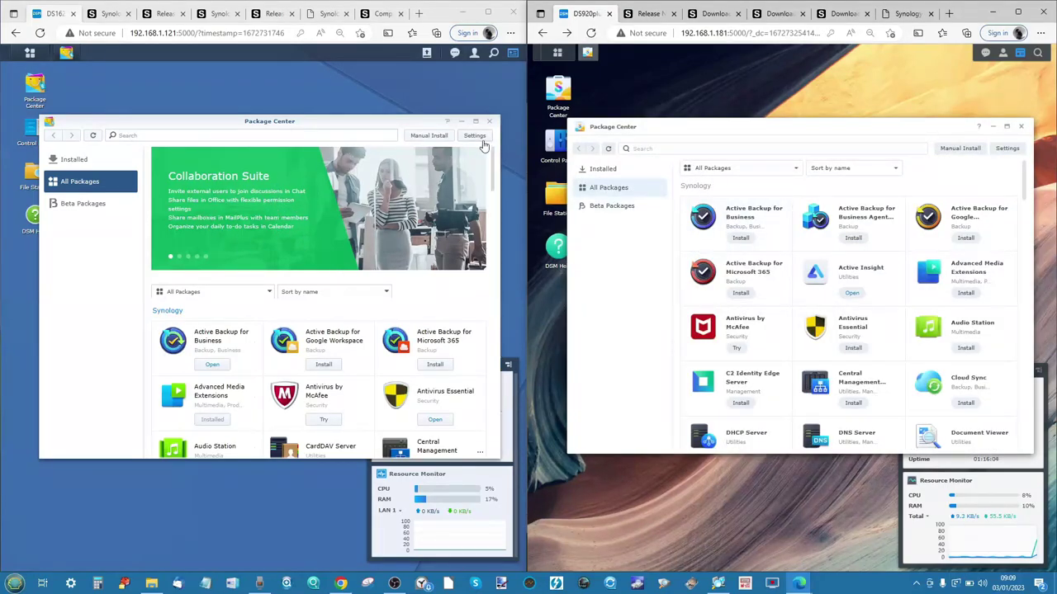
pyautogui.scroll(-3, 306, 214)
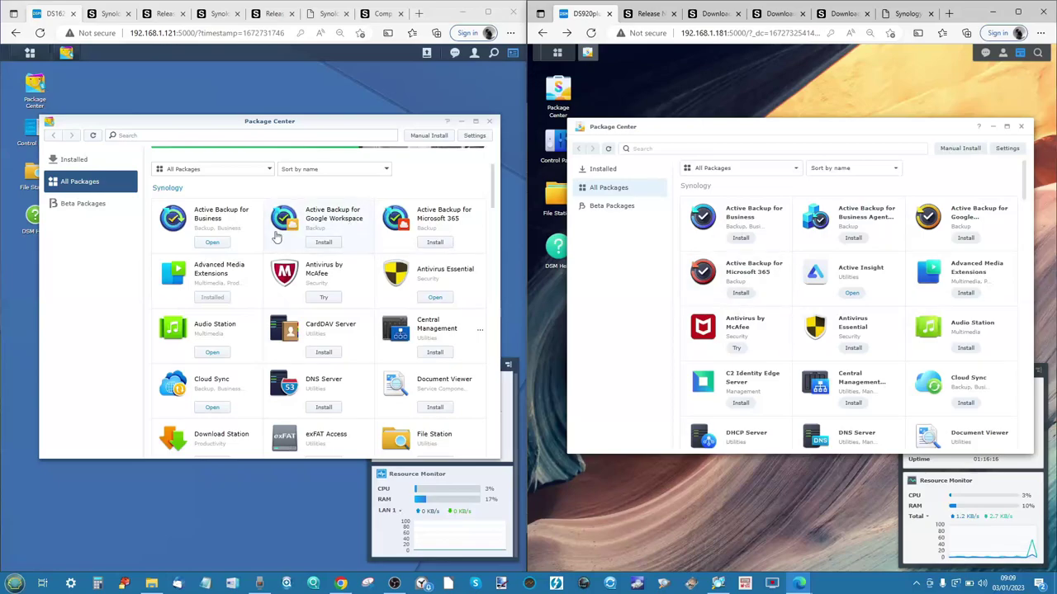
pyautogui.click(112, 18)
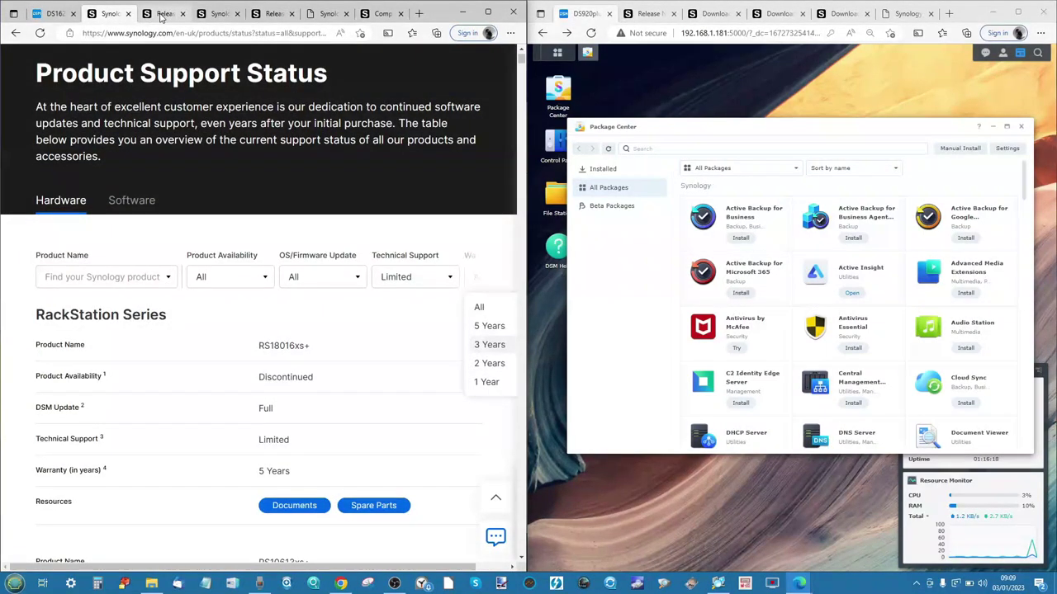
pyautogui.click(164, 13)
pyautogui.click(51, 14)
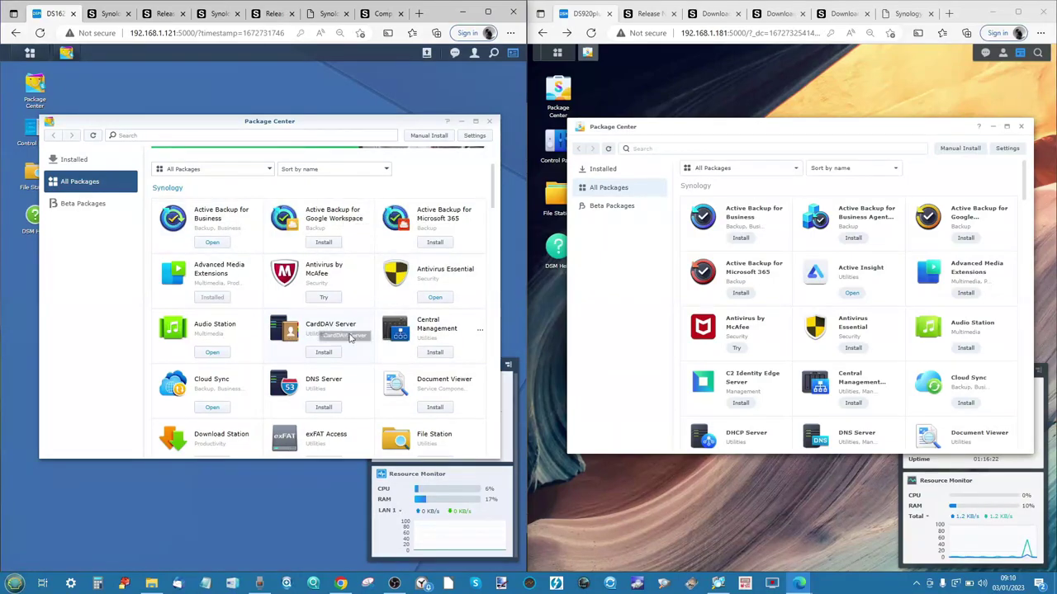
# Compare the Active Backup for Business version details on both NAS units and return to the package lists
pyautogui.click(226, 222)
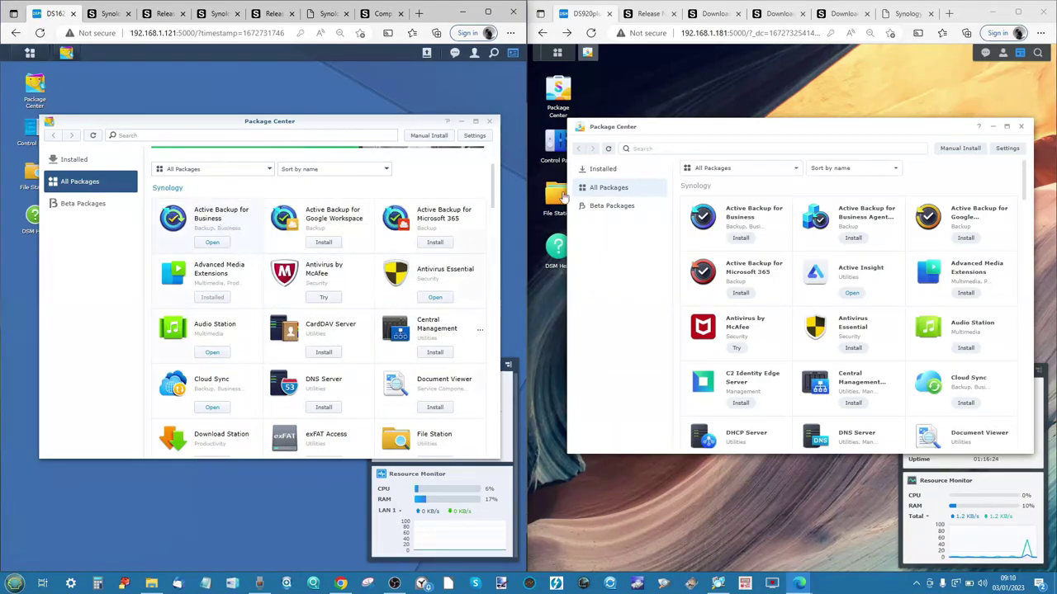
pyautogui.click(766, 220)
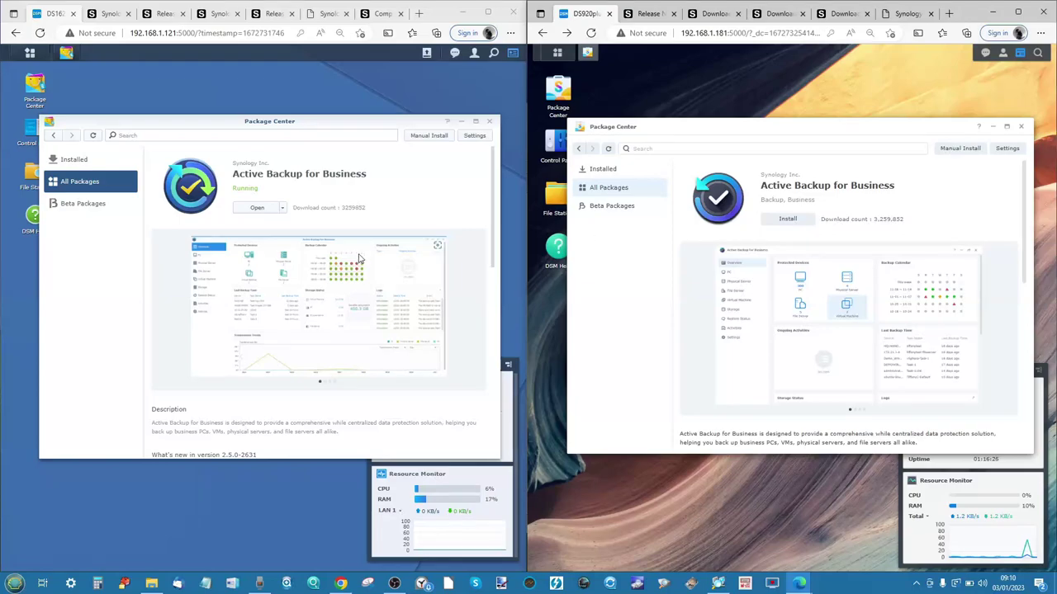
pyautogui.scroll(-5, 358, 259)
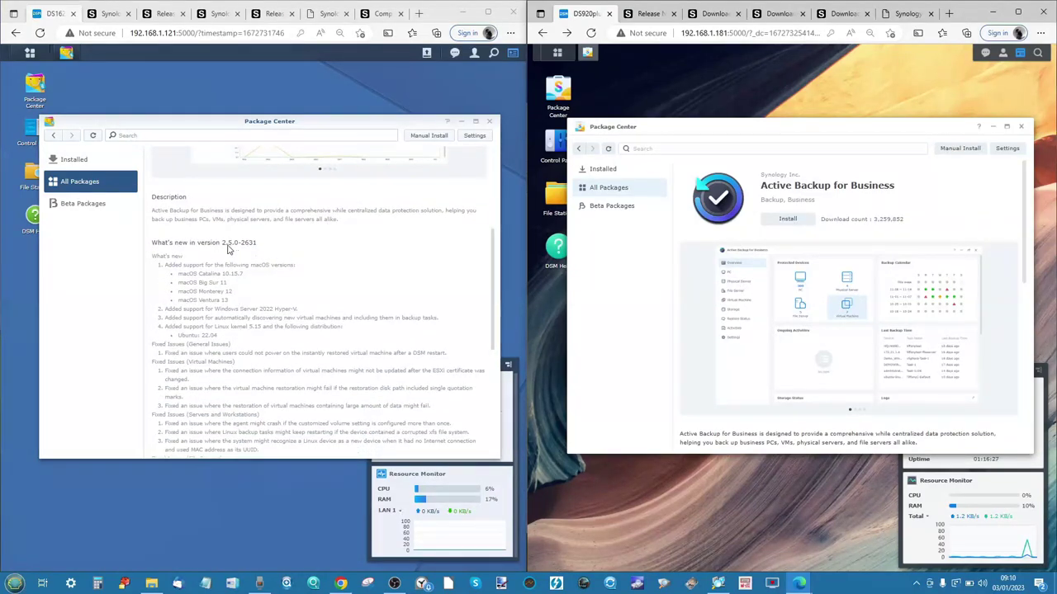
pyautogui.scroll(-5, 792, 289)
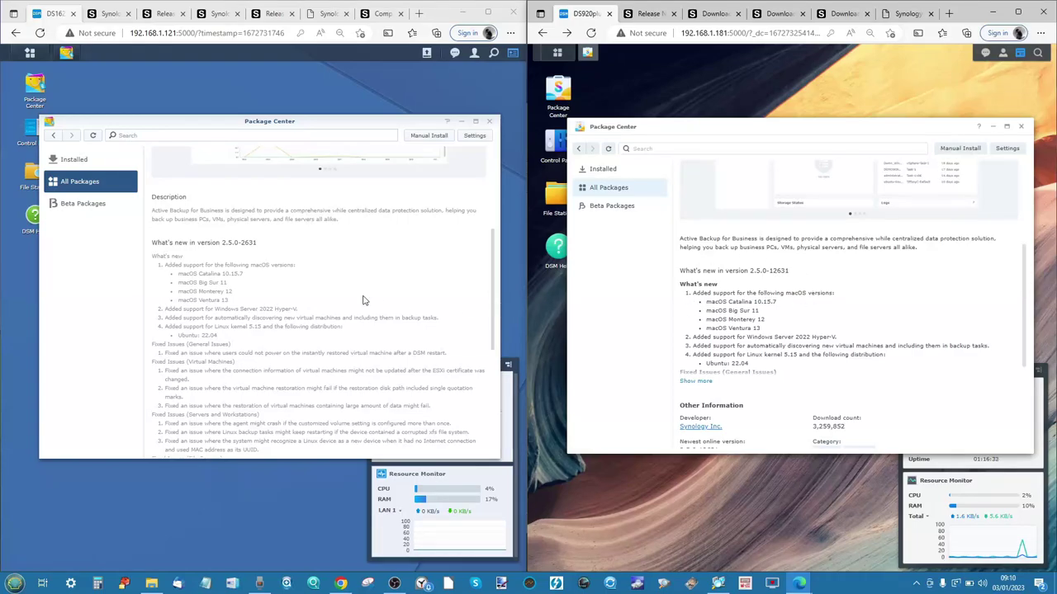
pyautogui.scroll(1, 323, 284)
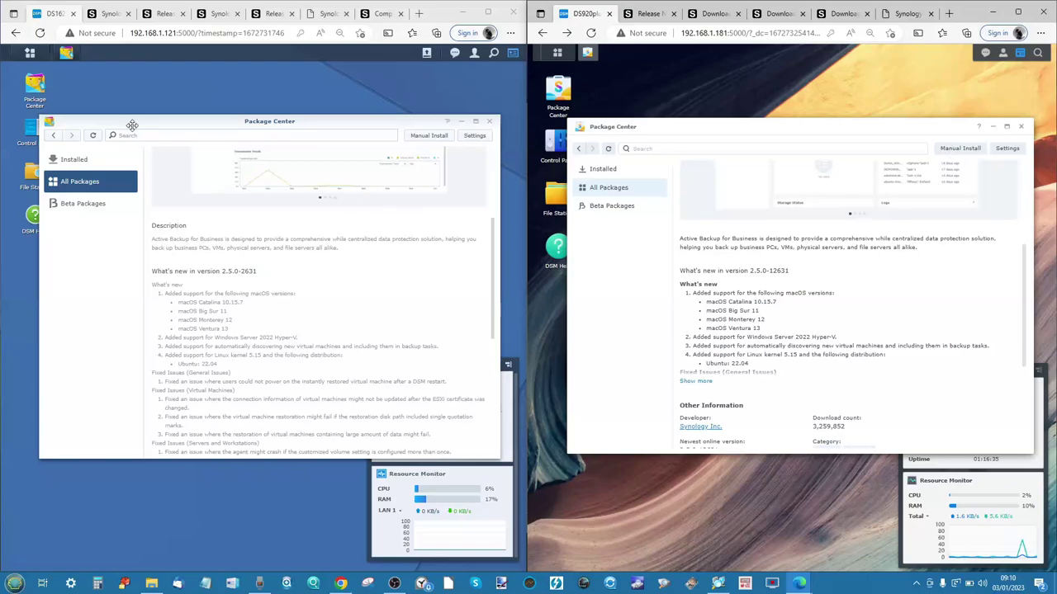
pyautogui.click(54, 135)
pyautogui.click(578, 148)
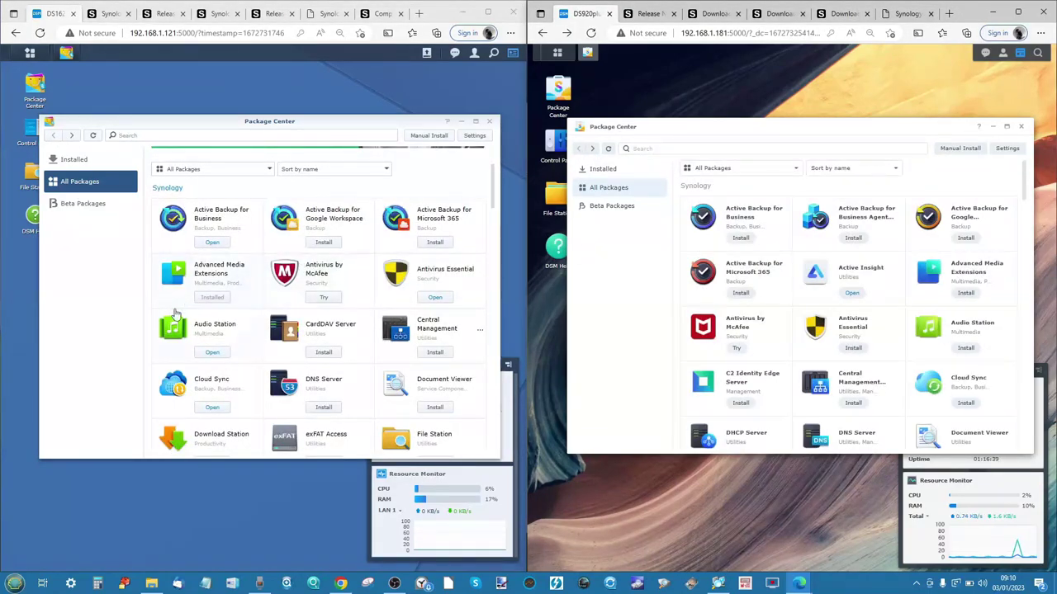
# Find Synology Drive Server in both package lists and open its details page on each NAS
pyautogui.scroll(-5, 305, 260)
pyautogui.scroll(-1, 322, 259)
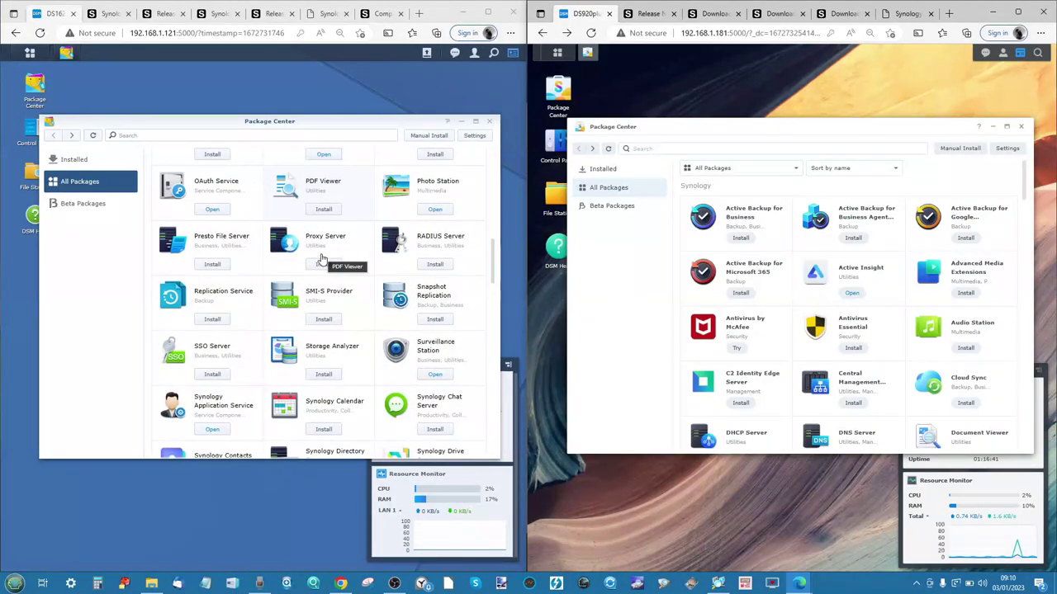
pyautogui.scroll(-2, 322, 258)
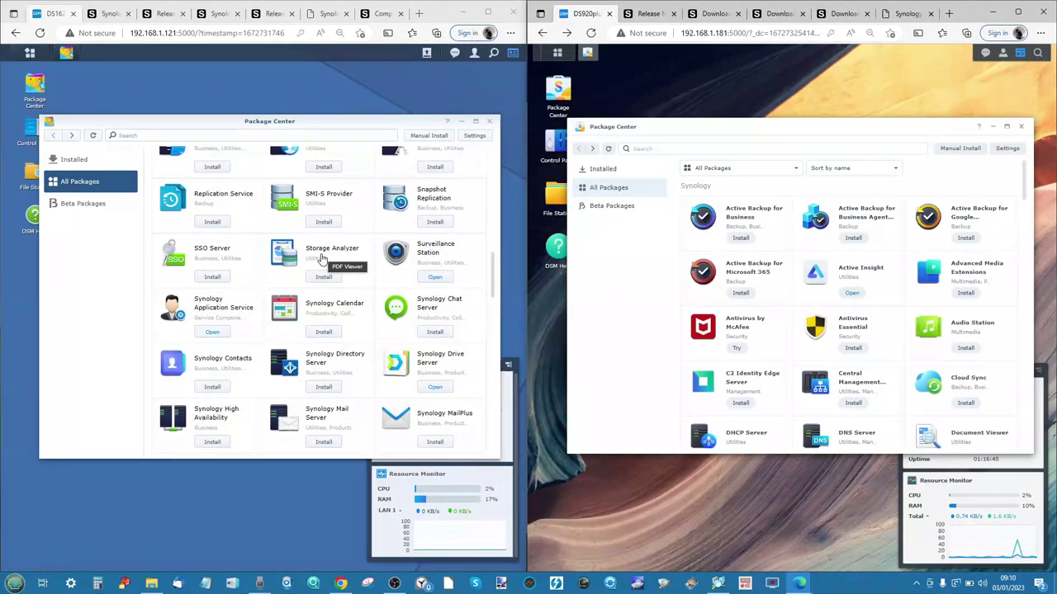
pyautogui.click(398, 363)
pyautogui.scroll(-5, 848, 311)
pyautogui.scroll(-3, 848, 312)
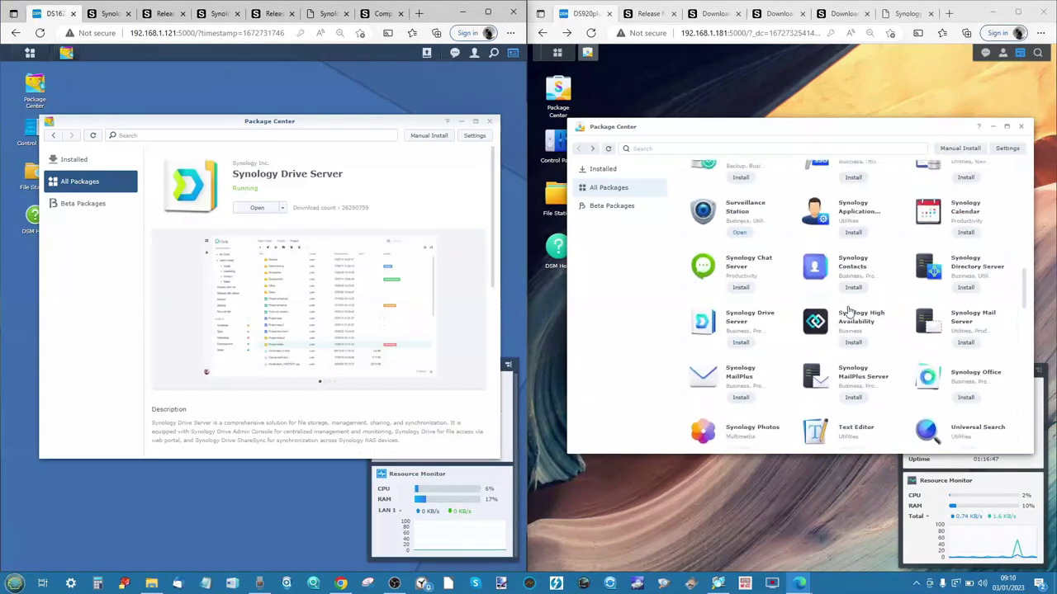
pyautogui.click(730, 280)
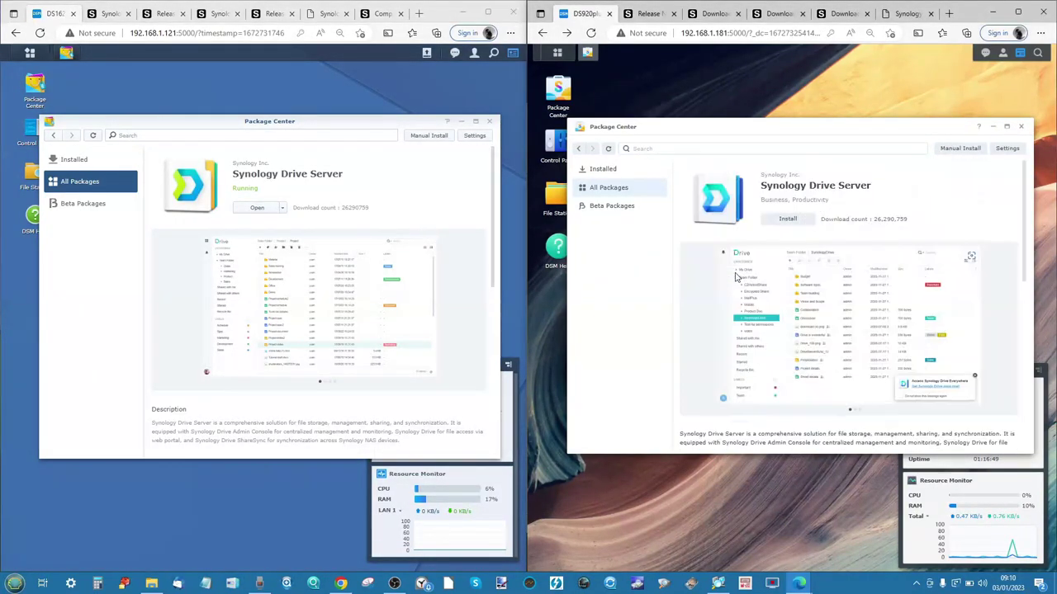
# Compare the Synology Drive Server version and release notes on both NAS units, and return to the full package lists
pyautogui.scroll(-3, 330, 241)
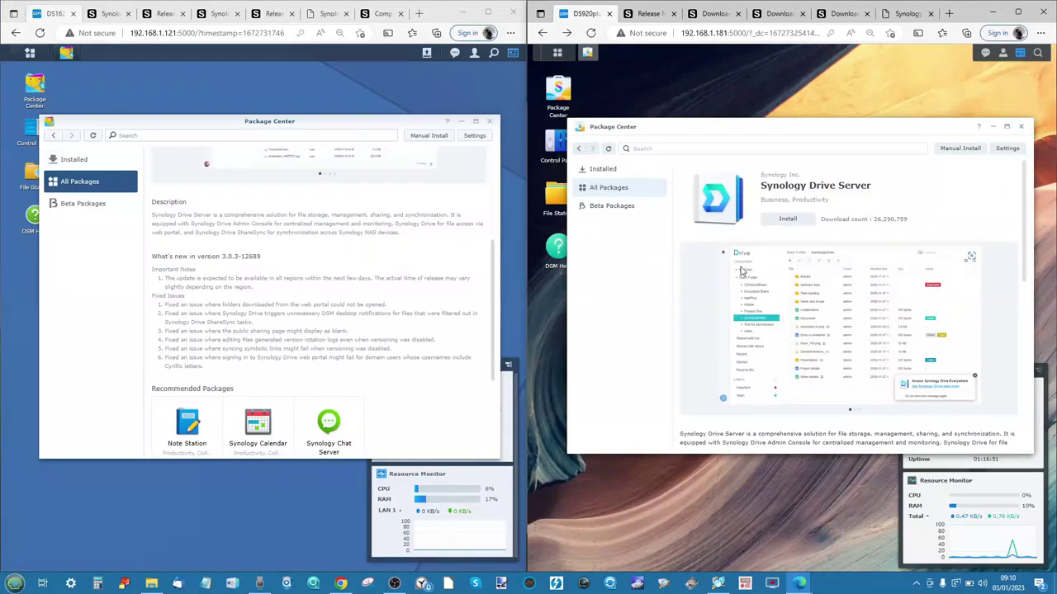
pyautogui.scroll(-5, 742, 274)
pyautogui.scroll(-1, 742, 274)
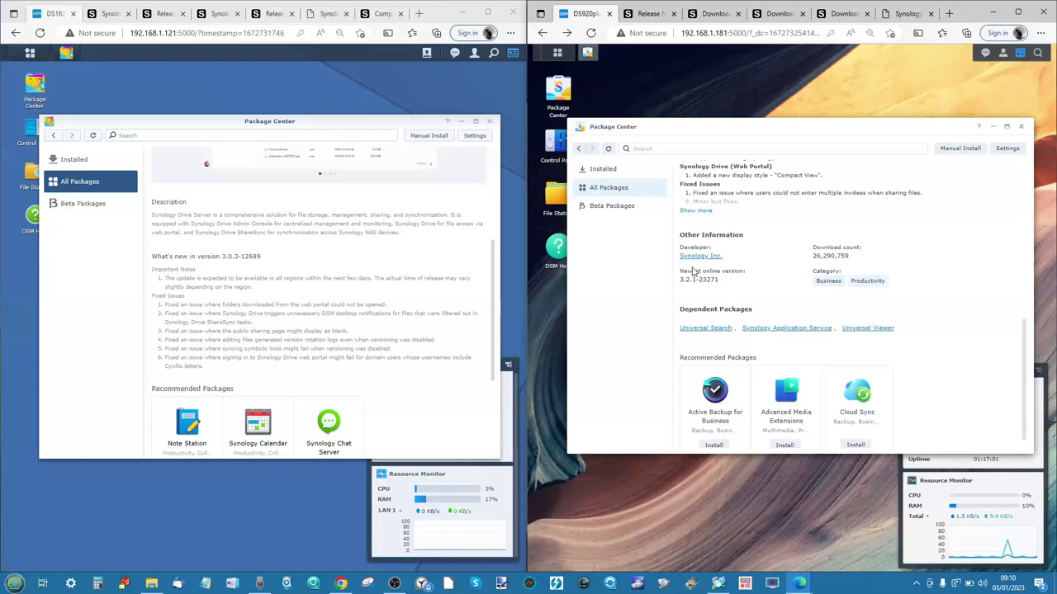
pyautogui.scroll(3, 693, 272)
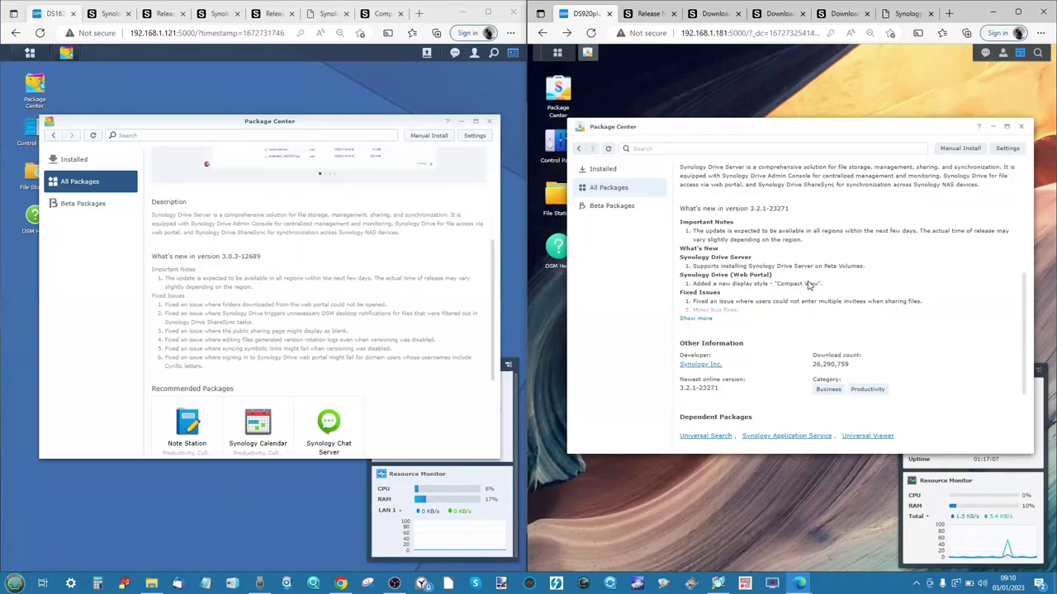
pyautogui.scroll(3, 446, 279)
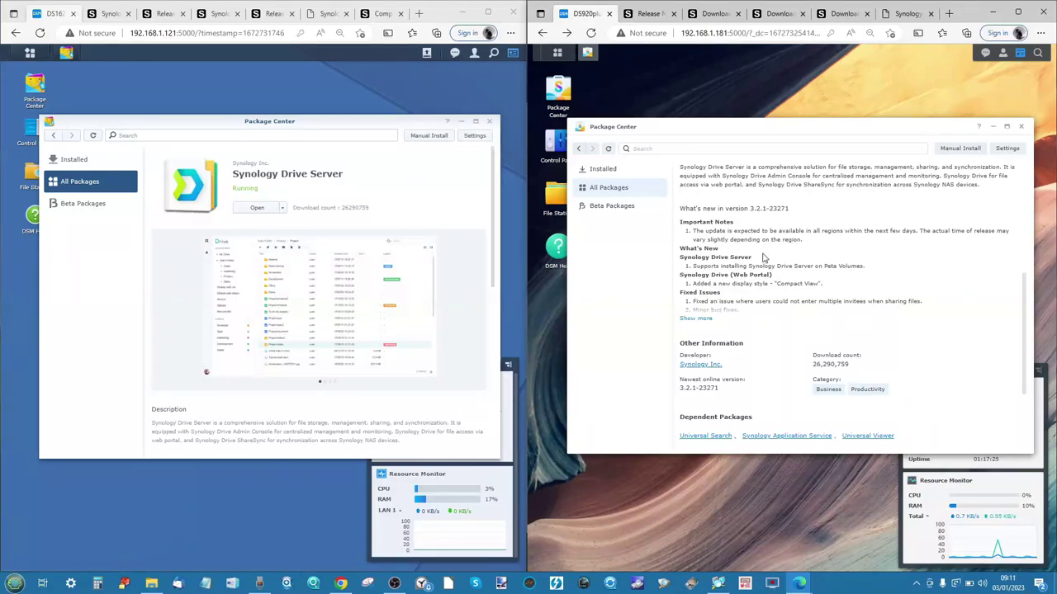
pyautogui.scroll(5, 763, 259)
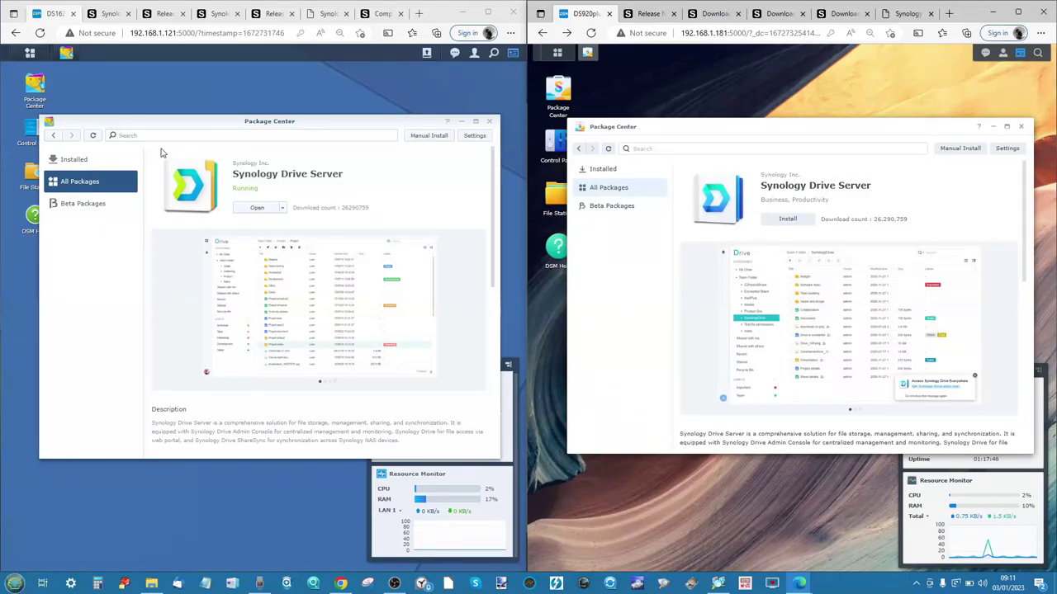
pyautogui.click(83, 183)
pyautogui.click(607, 195)
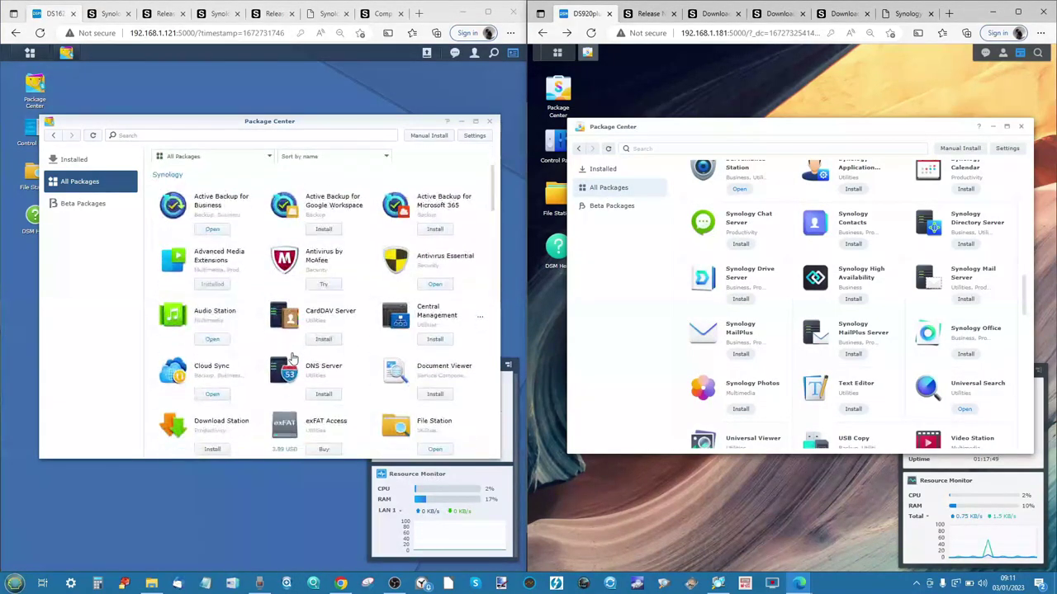
# Find Hyper Backup in both package lists and open its details page on each NAS
pyautogui.scroll(-2, 265, 338)
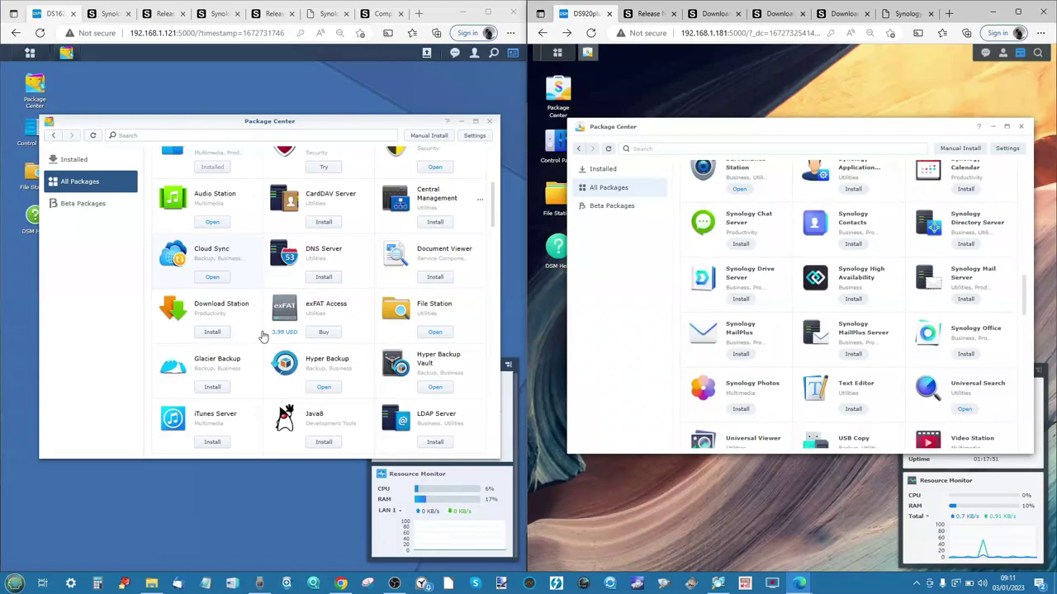
pyautogui.click(320, 365)
pyautogui.scroll(5, 842, 273)
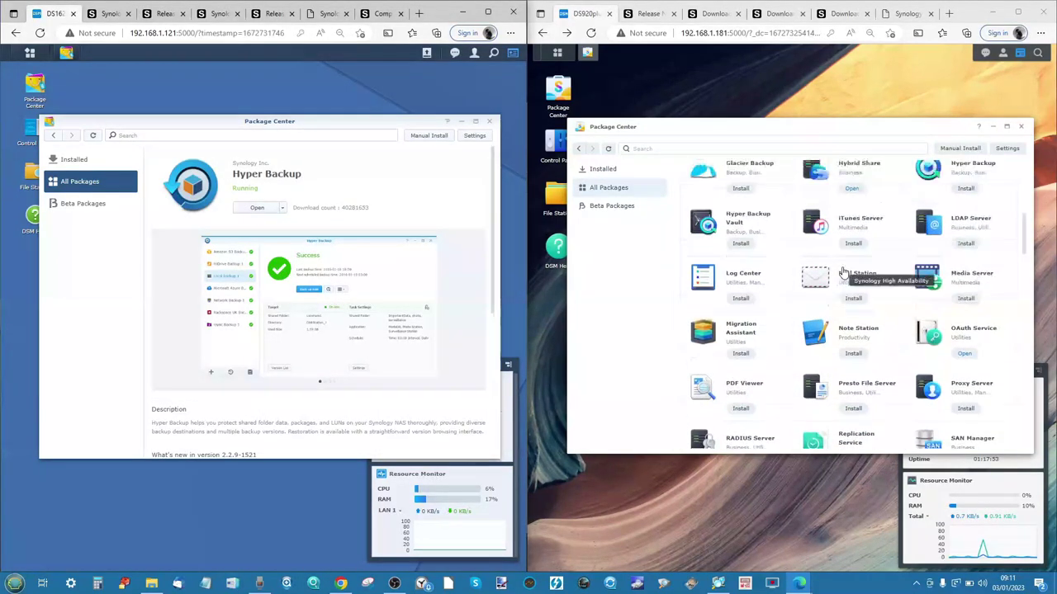
pyautogui.scroll(3, 842, 272)
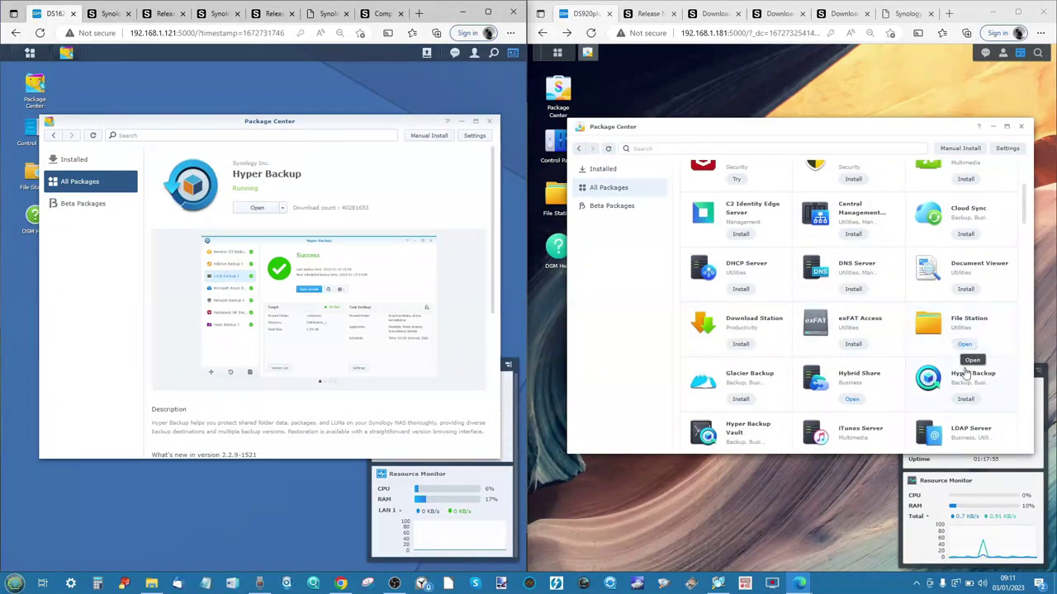
pyautogui.click(966, 374)
# Compare the Hyper Backup version, release notes and preview image on both NAS units
pyautogui.scroll(-5, 322, 279)
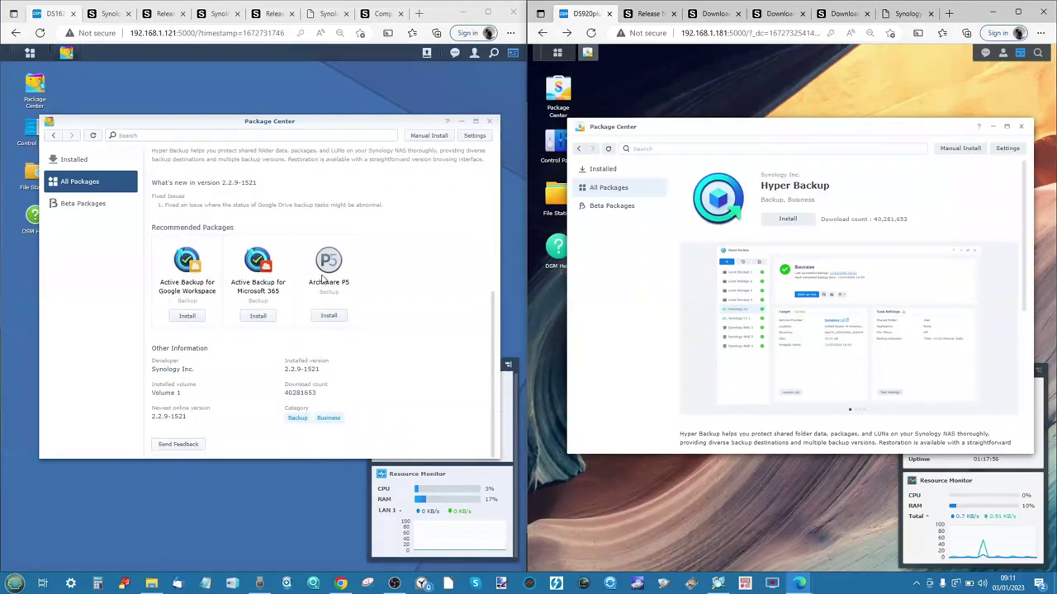
pyautogui.scroll(-3, 742, 269)
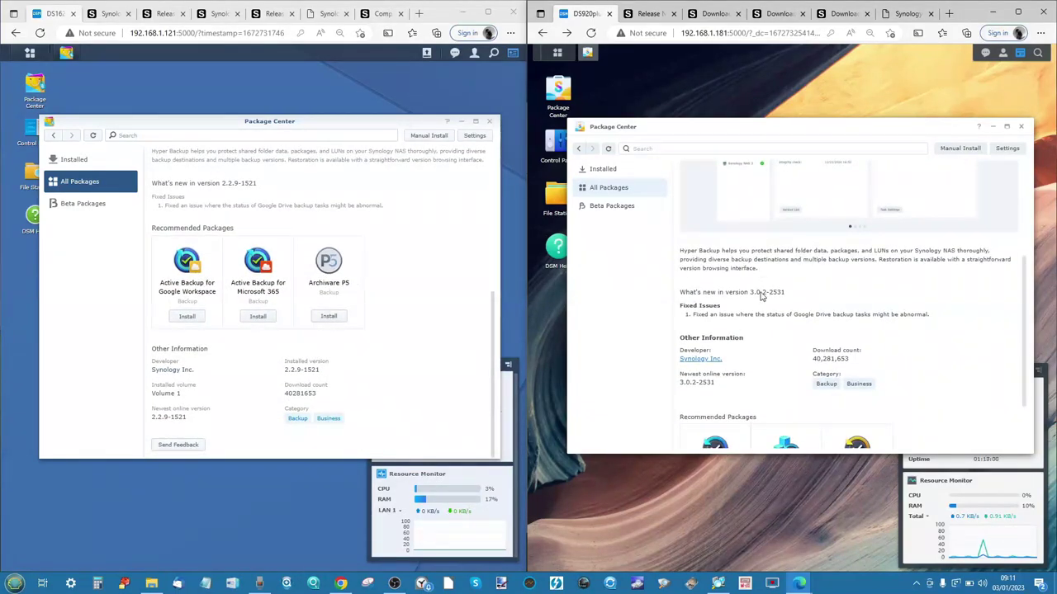
pyautogui.scroll(1, 772, 300)
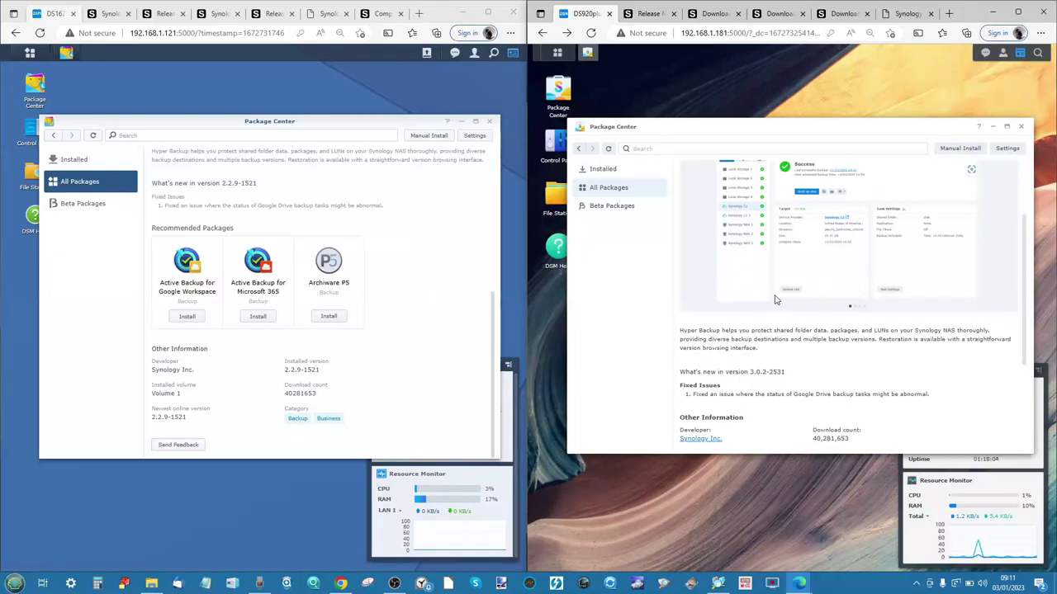
pyautogui.scroll(3, 376, 279)
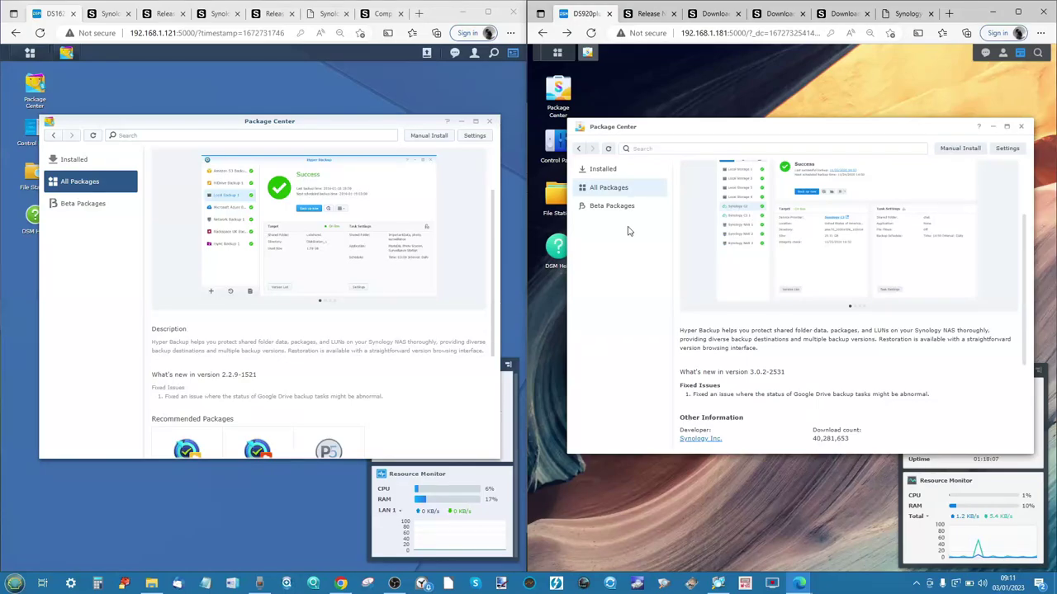
pyautogui.click(783, 211)
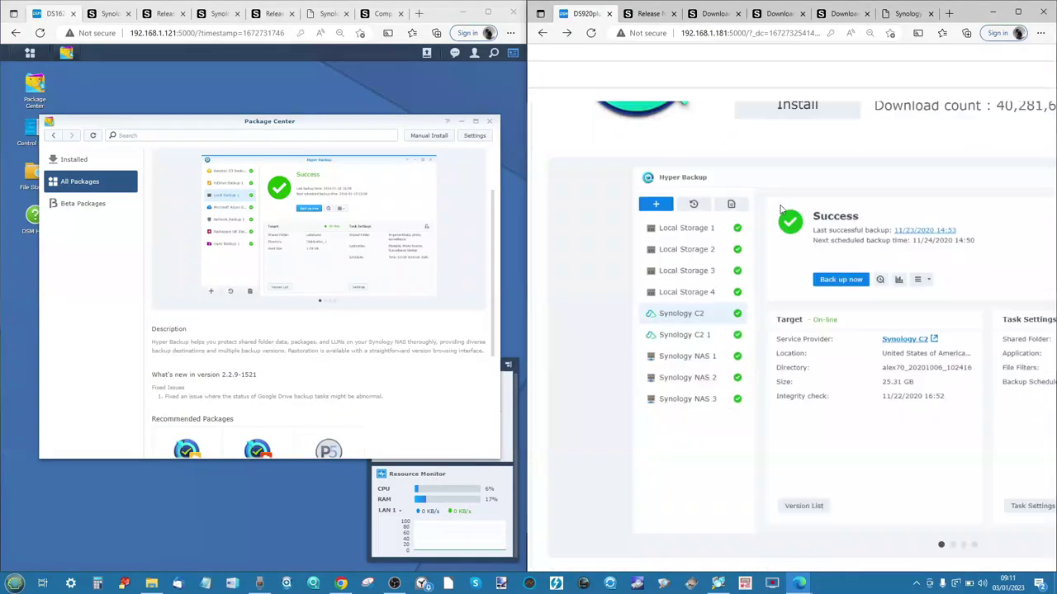
pyautogui.scroll(-5, 679, 324)
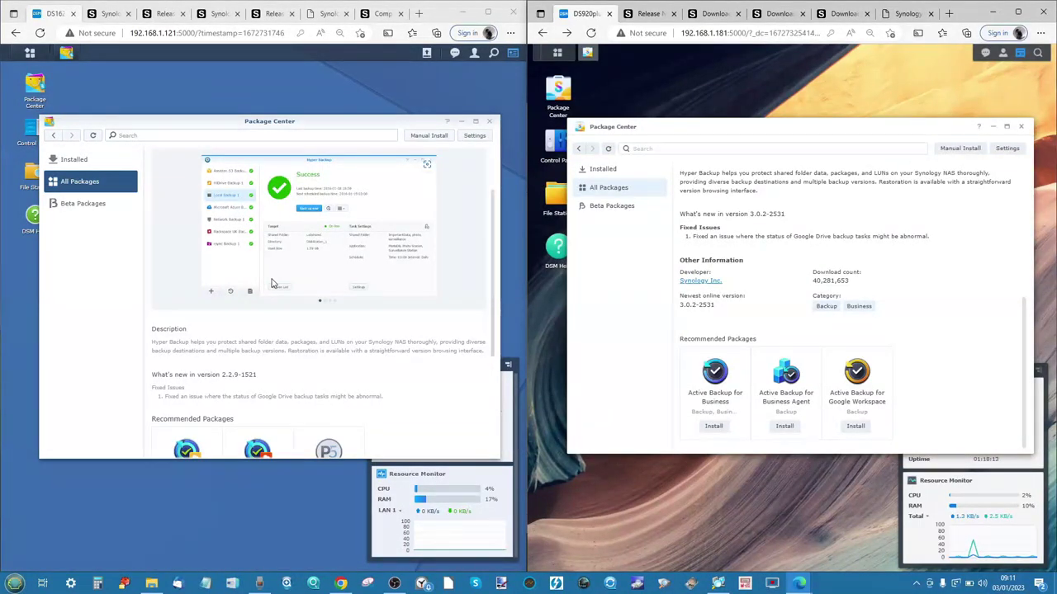
# Review the Hyper Backup release notes and version information on the DSM 6 NAS, and return both NAS units to the full package lists
pyautogui.scroll(-2, 272, 284)
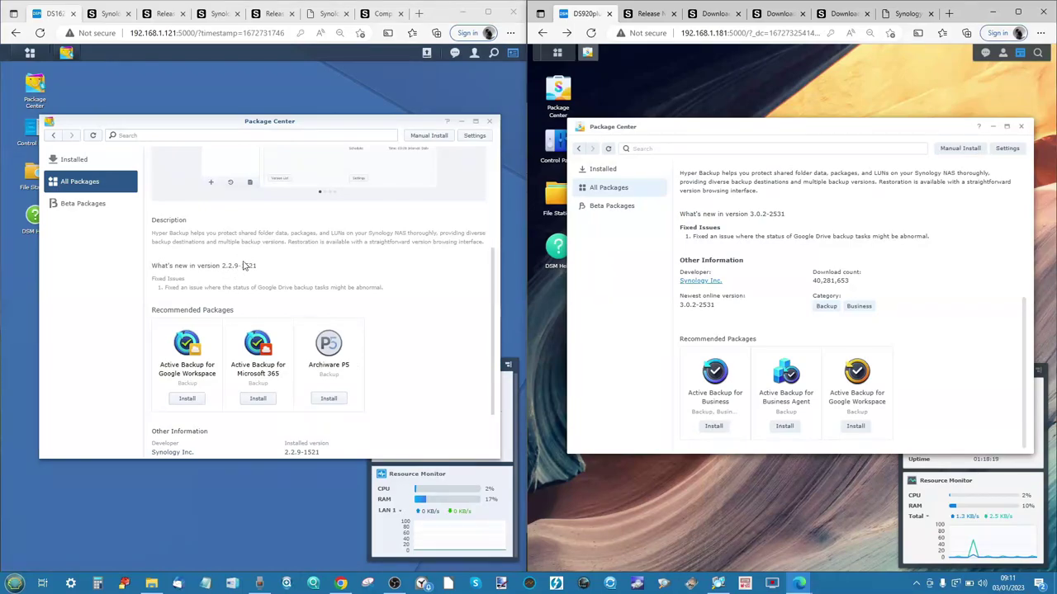
pyautogui.scroll(5, 221, 261)
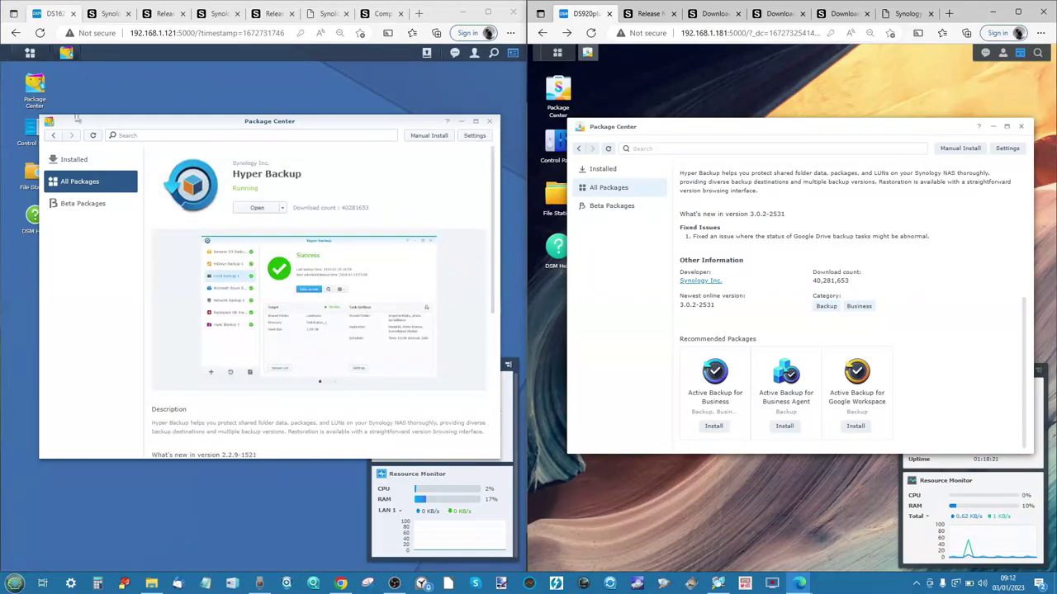
pyautogui.click(78, 183)
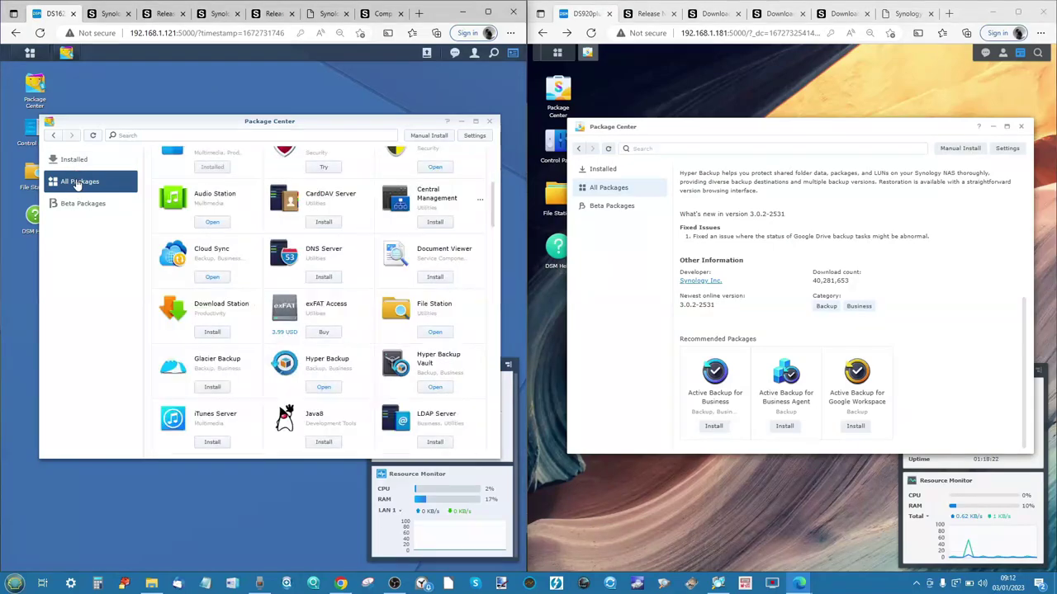
pyautogui.click(609, 188)
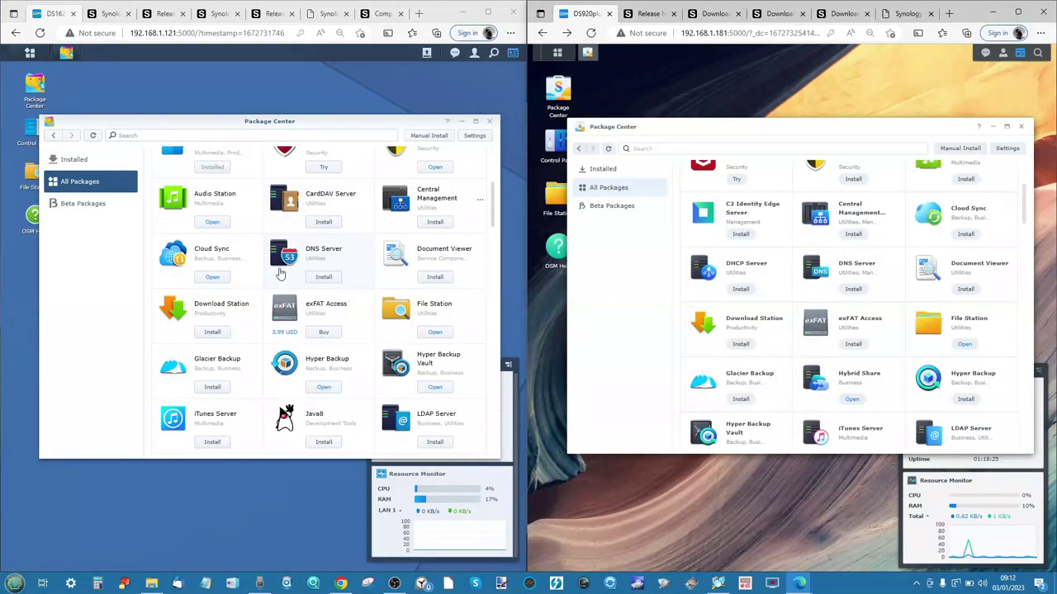
# Open Control Panel on both NAS units and show the Update & Restore page on each
pyautogui.click(66, 52)
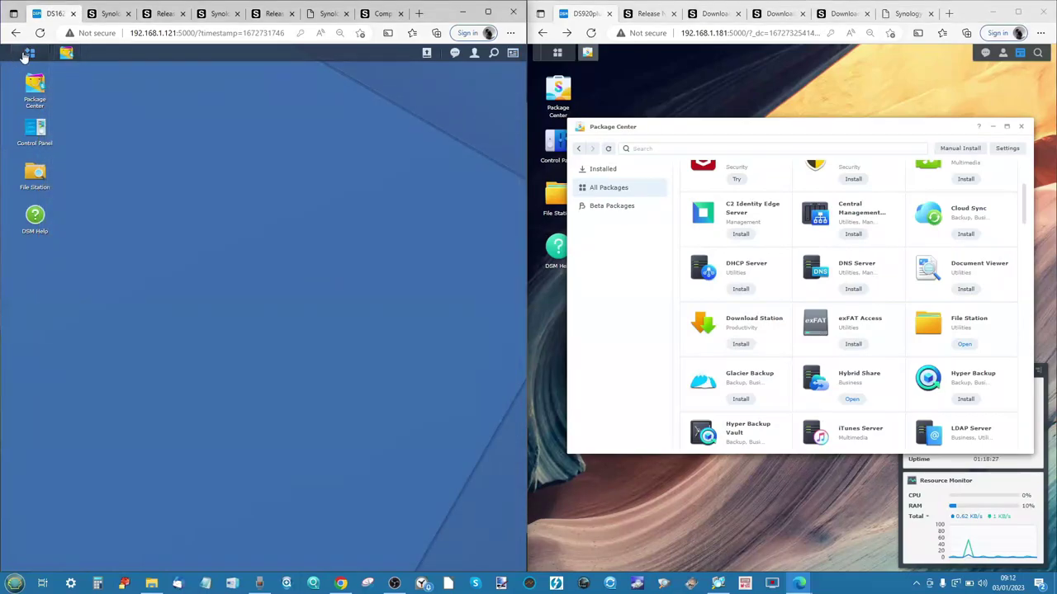
pyautogui.click(35, 126)
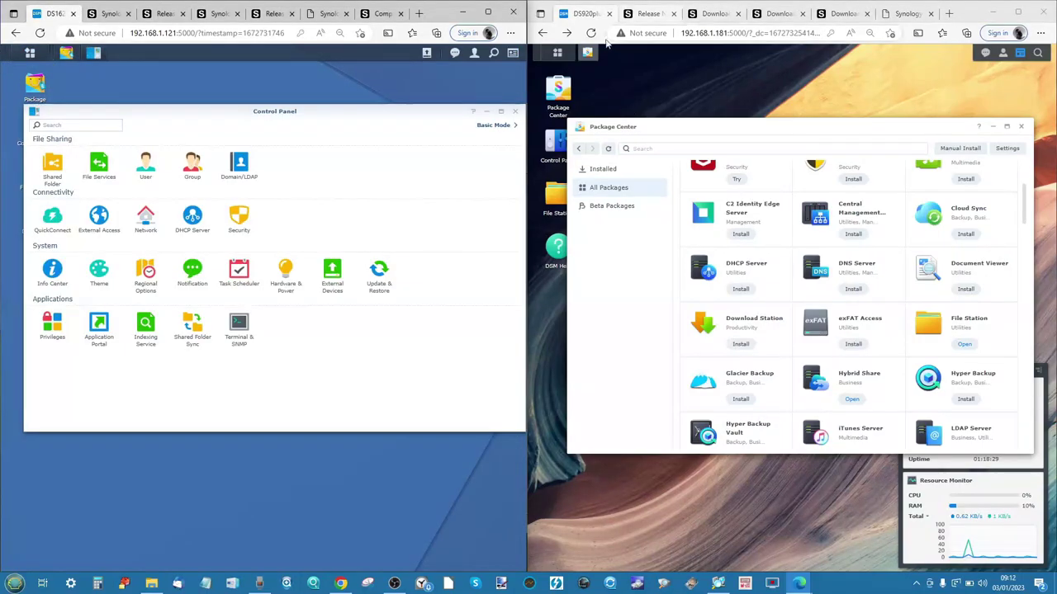
pyautogui.click(556, 52)
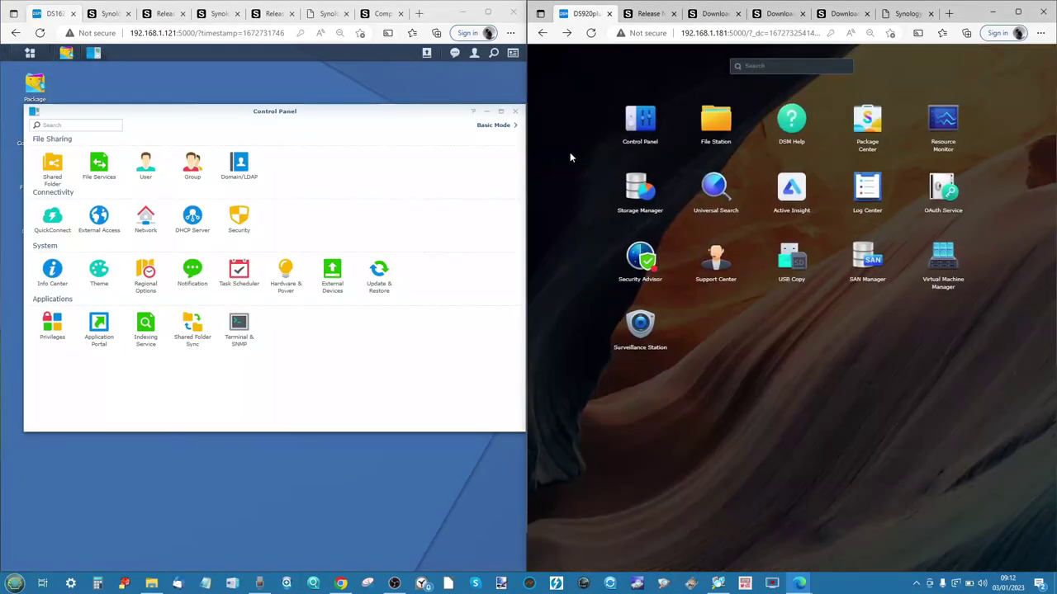
pyautogui.click(638, 116)
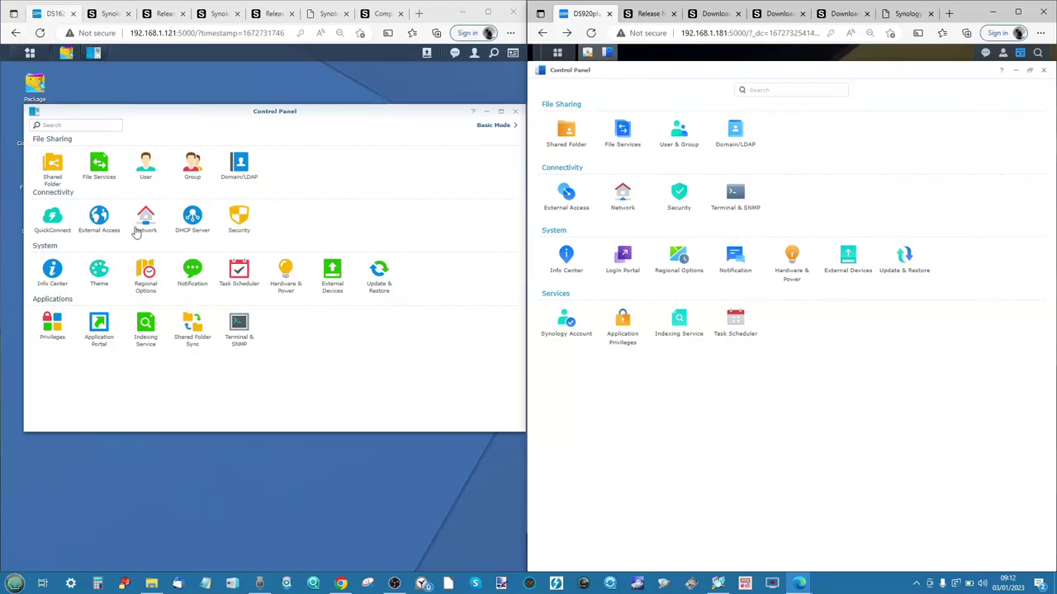
pyautogui.click(379, 269)
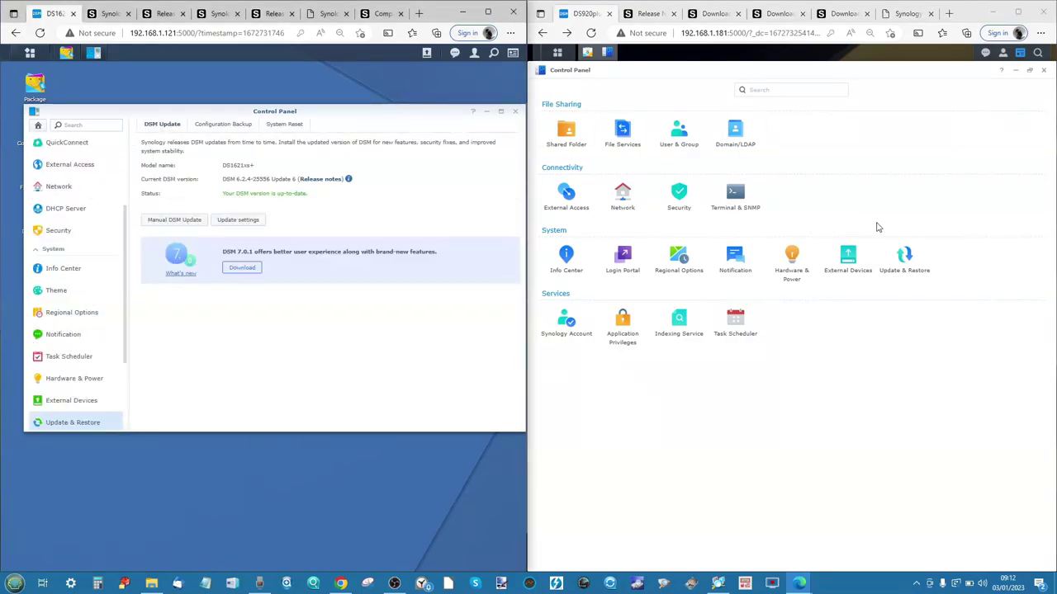
pyautogui.click(906, 255)
# Compare the configuration backup and system recovery options under Update & Restore on the two NAS units, and close both Control Panels
pyautogui.click(235, 126)
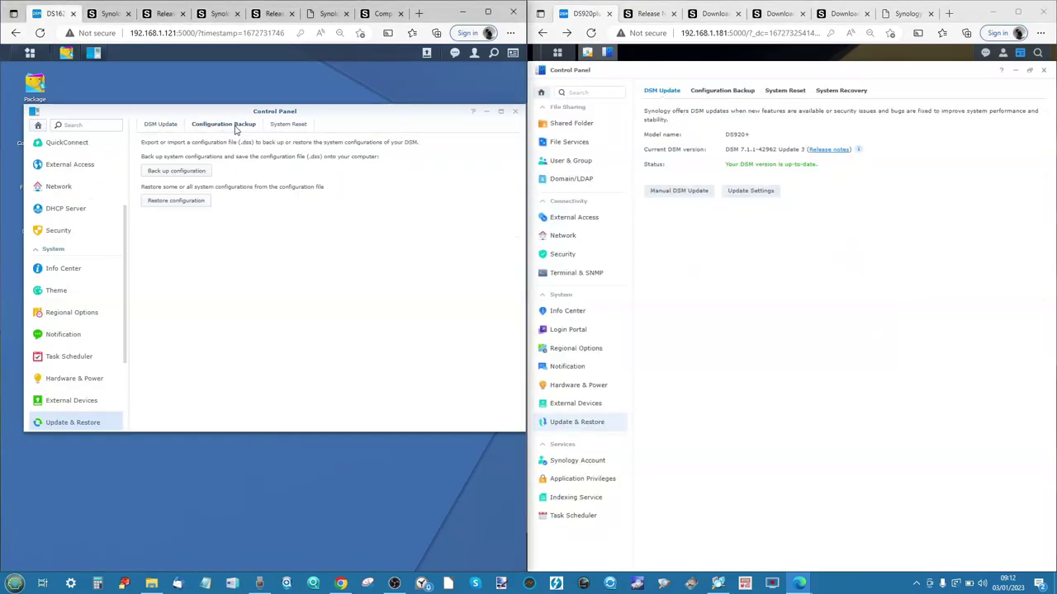
pyautogui.click(751, 92)
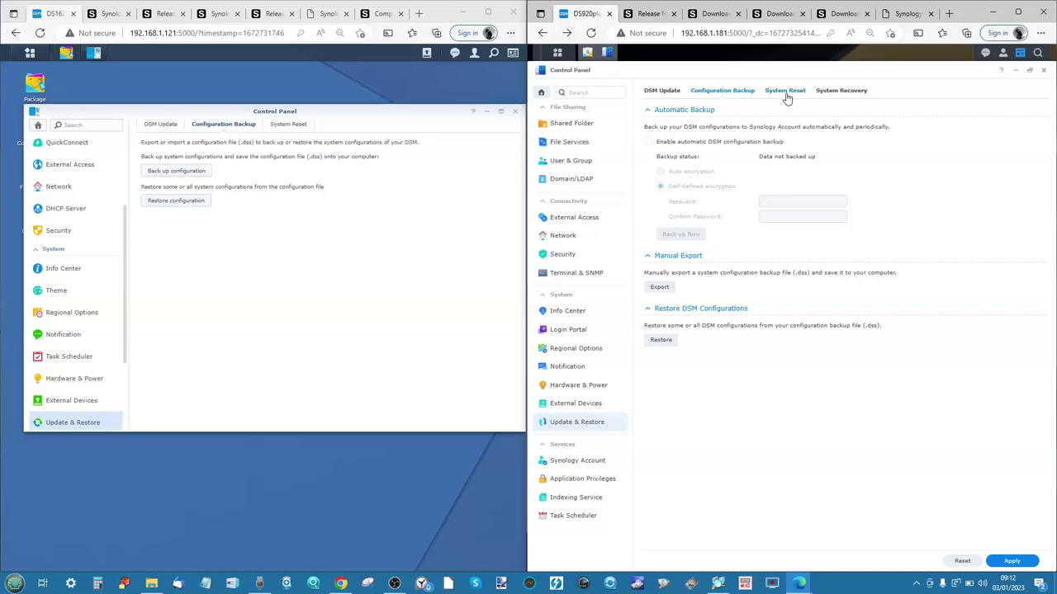
pyautogui.click(854, 93)
pyautogui.click(732, 92)
pyautogui.click(515, 112)
pyautogui.click(1043, 71)
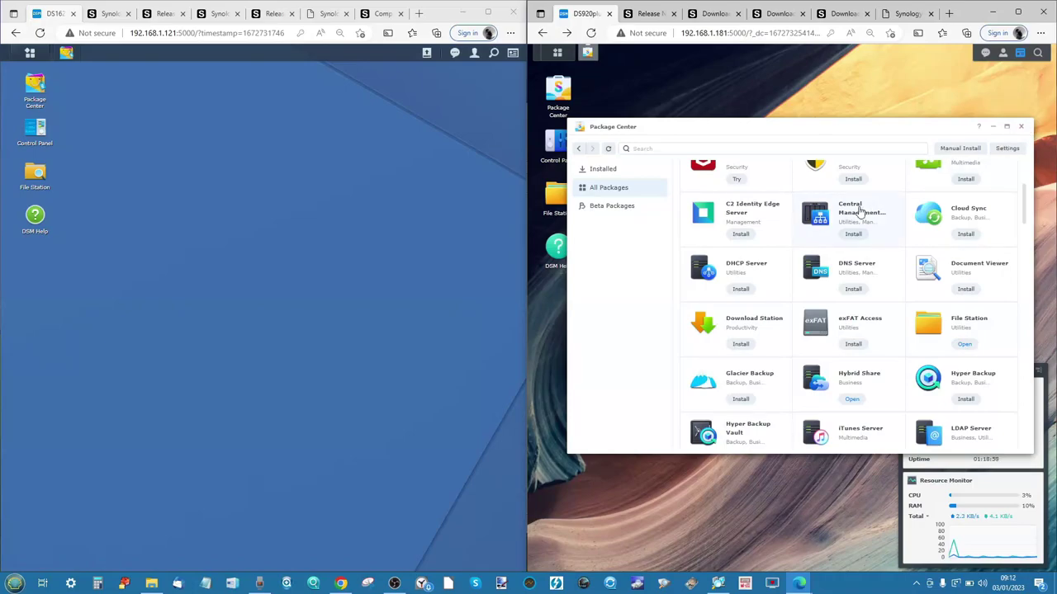
# Find Virtual Machine Manager in both package lists and open its details page on each NAS
pyautogui.scroll(-3, 812, 283)
pyautogui.scroll(-10, 812, 282)
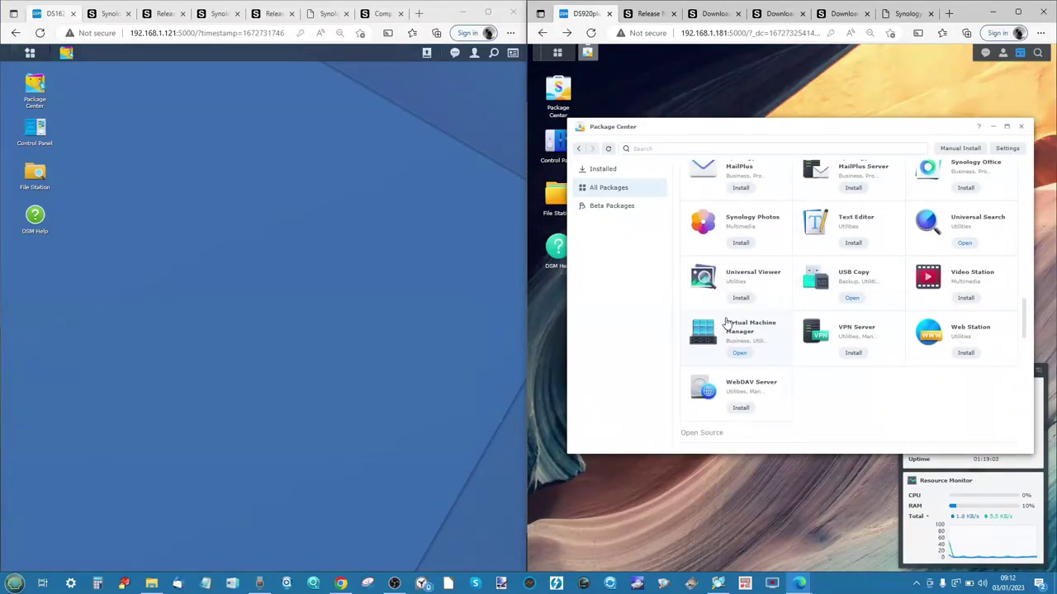
pyautogui.click(725, 326)
pyautogui.click(36, 81)
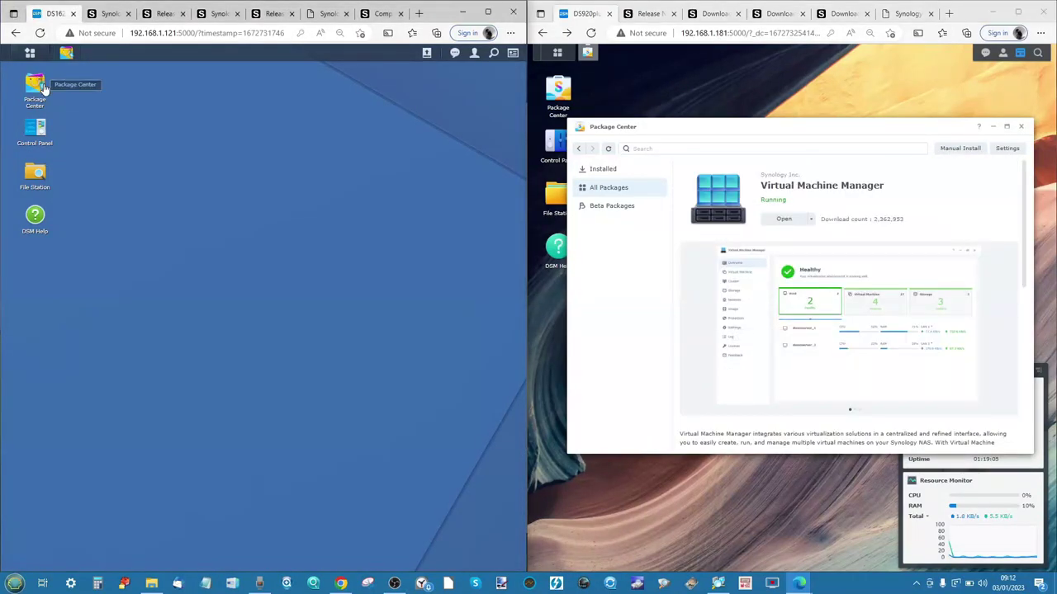
pyautogui.scroll(-10, 243, 337)
pyautogui.scroll(-5, 243, 336)
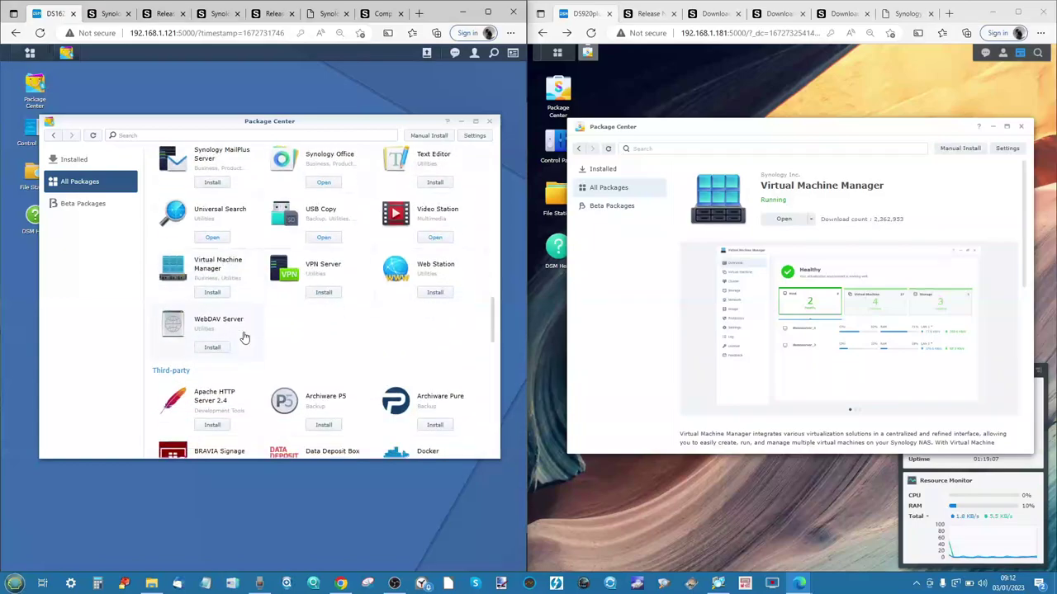
pyautogui.click(230, 213)
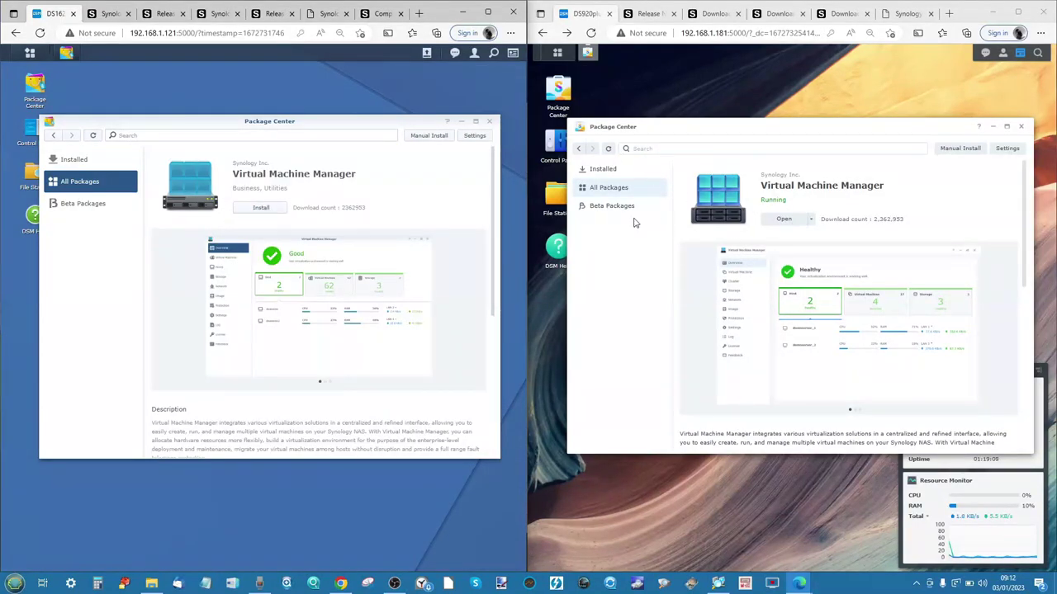
# Compare the Virtual Machine Manager version, release notes and package information on both NAS units, and close both Package Centers
pyautogui.scroll(-5, 297, 293)
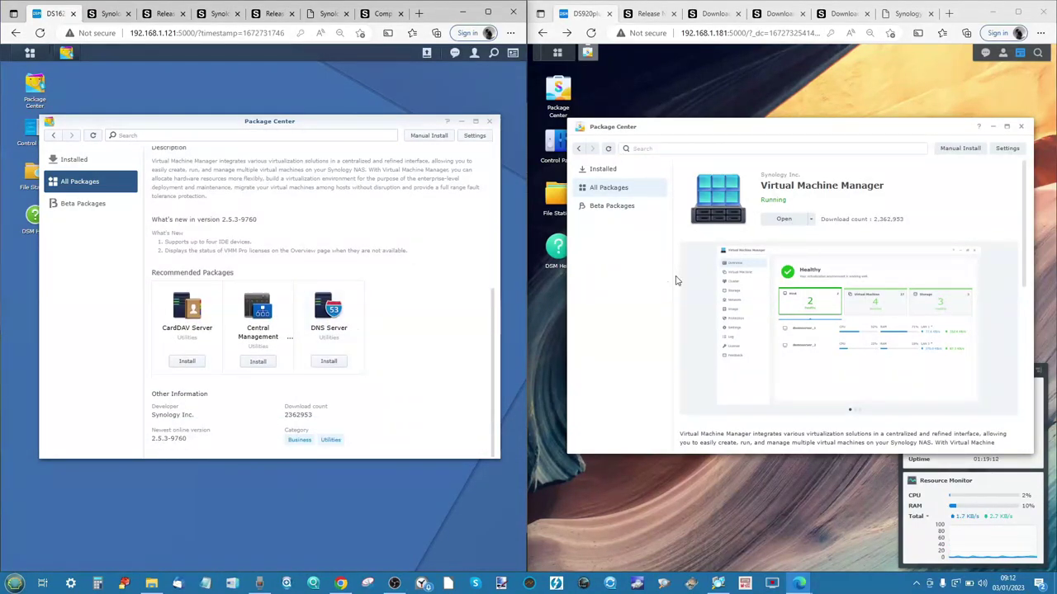
pyautogui.scroll(-5, 677, 280)
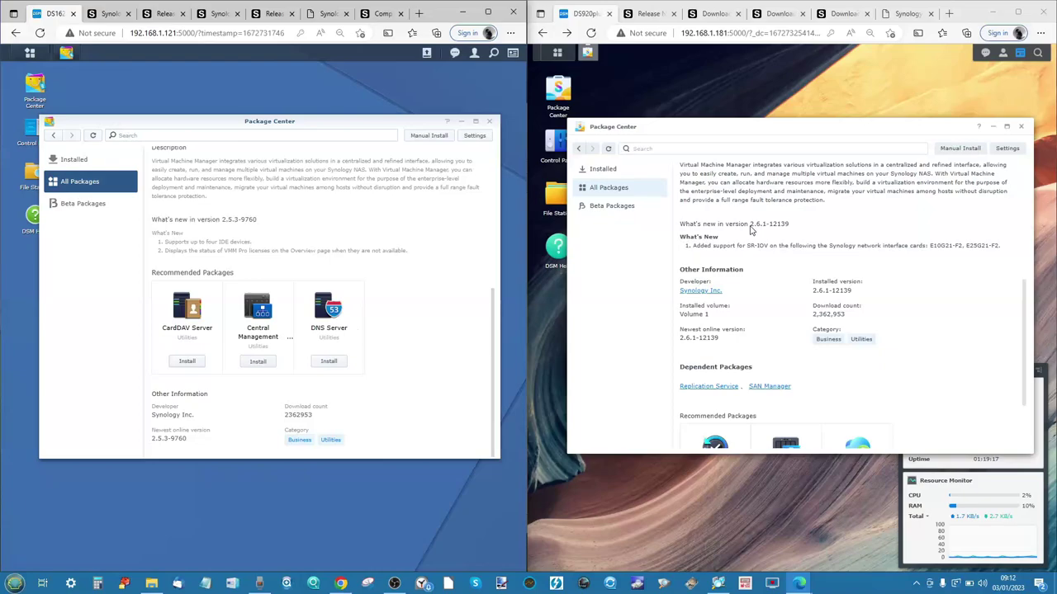
pyautogui.scroll(-2, 719, 247)
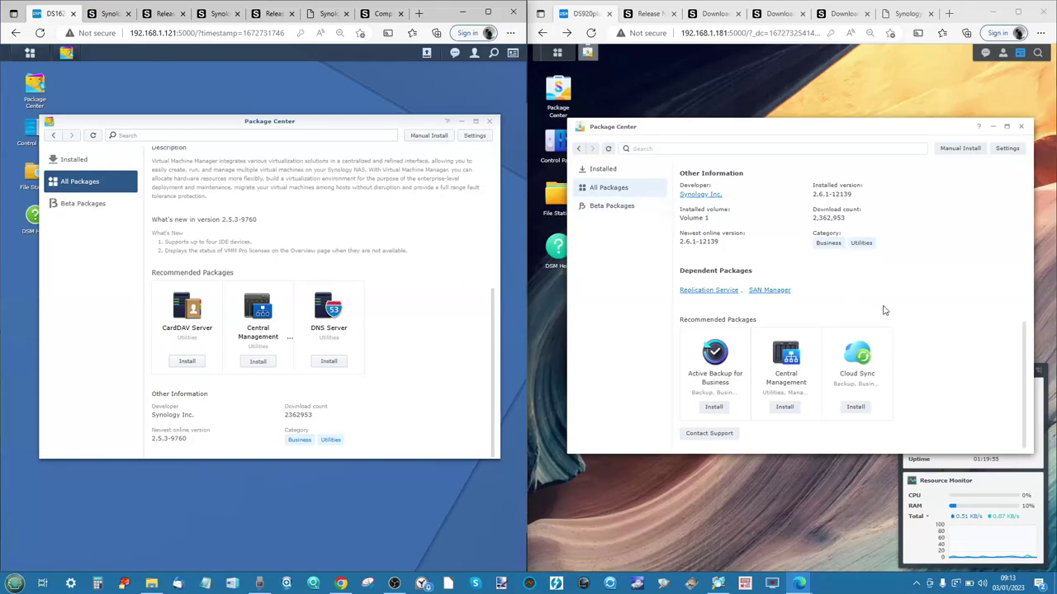
pyautogui.click(1024, 128)
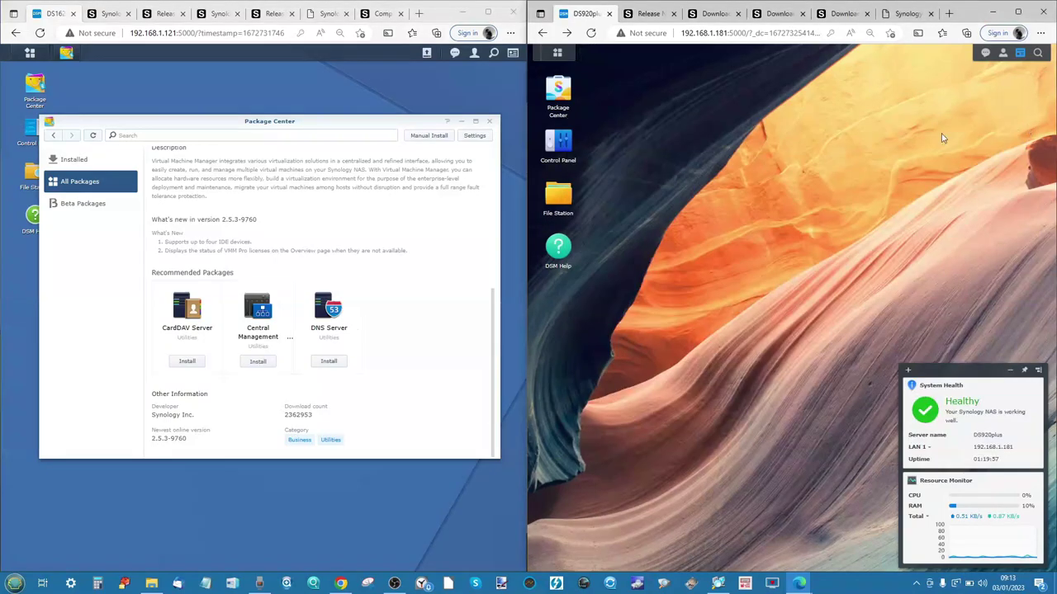
pyautogui.click(489, 122)
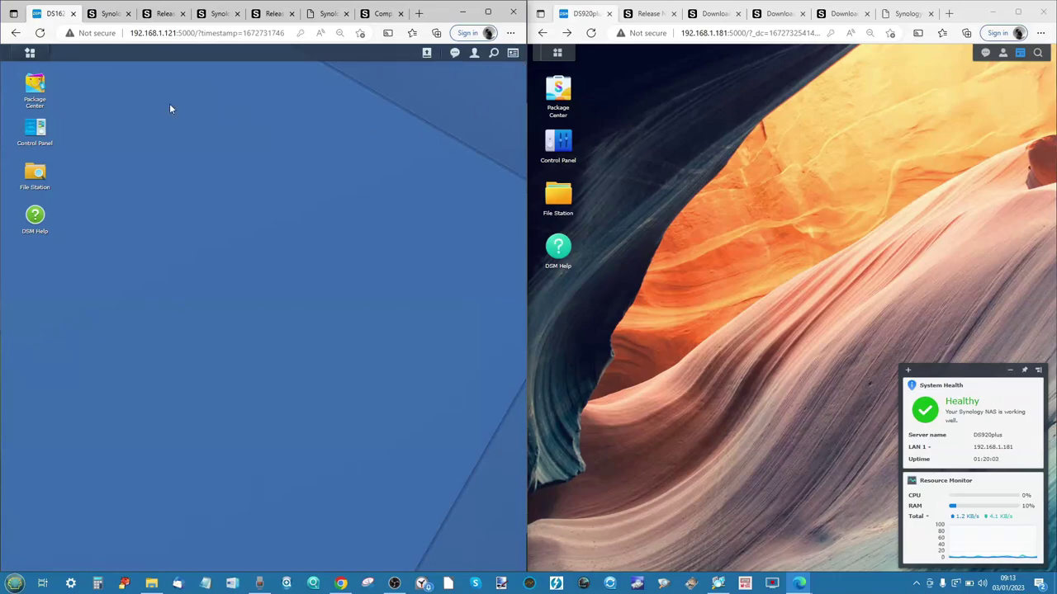
# Open Storage Manager from the main menu on both NAS units
pyautogui.click(29, 53)
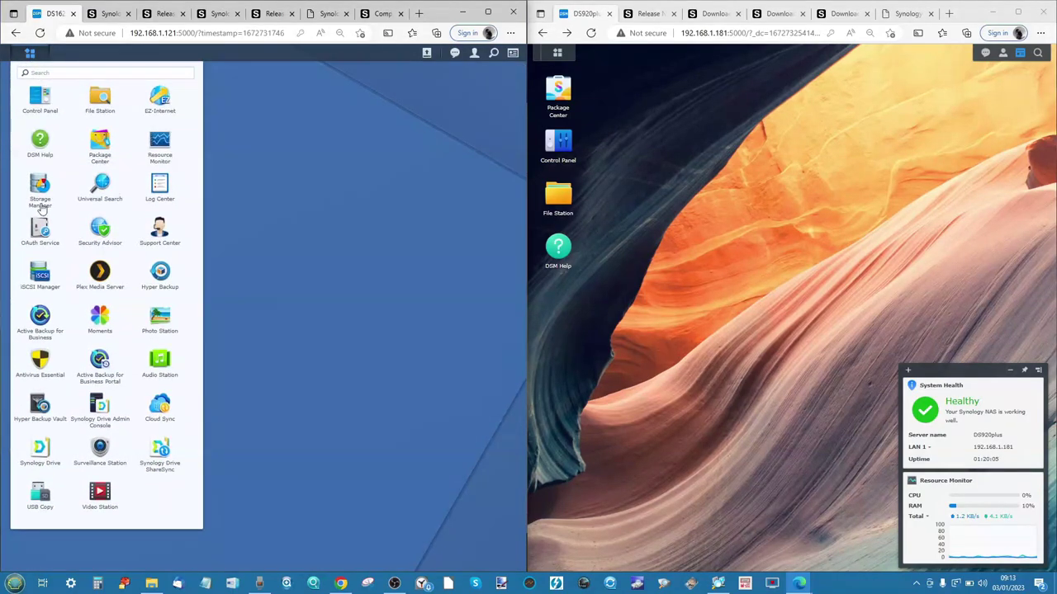
pyautogui.scroll(-5, 25, 193)
pyautogui.click(558, 52)
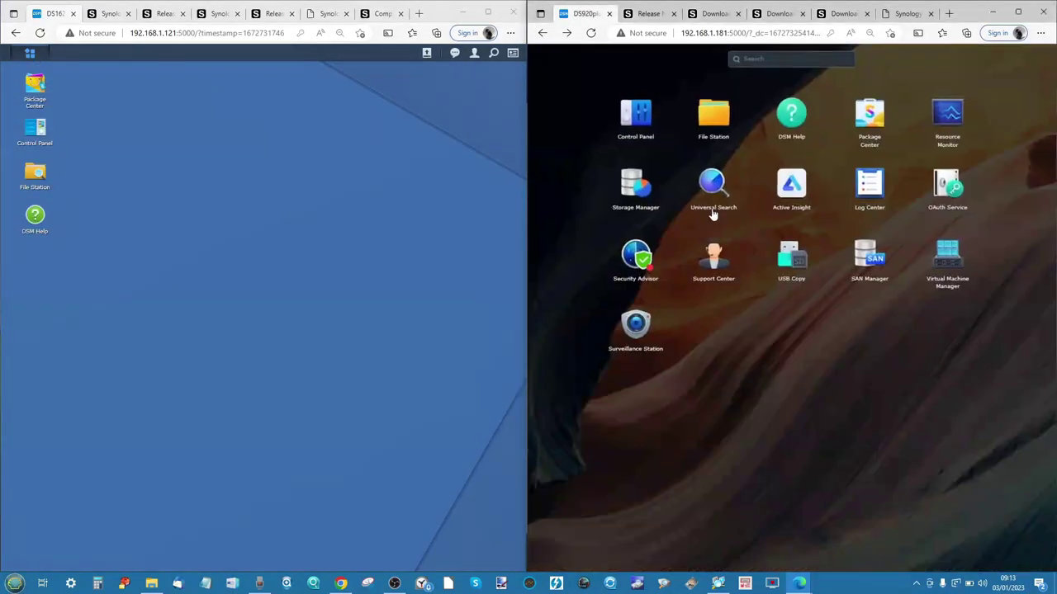
pyautogui.click(620, 189)
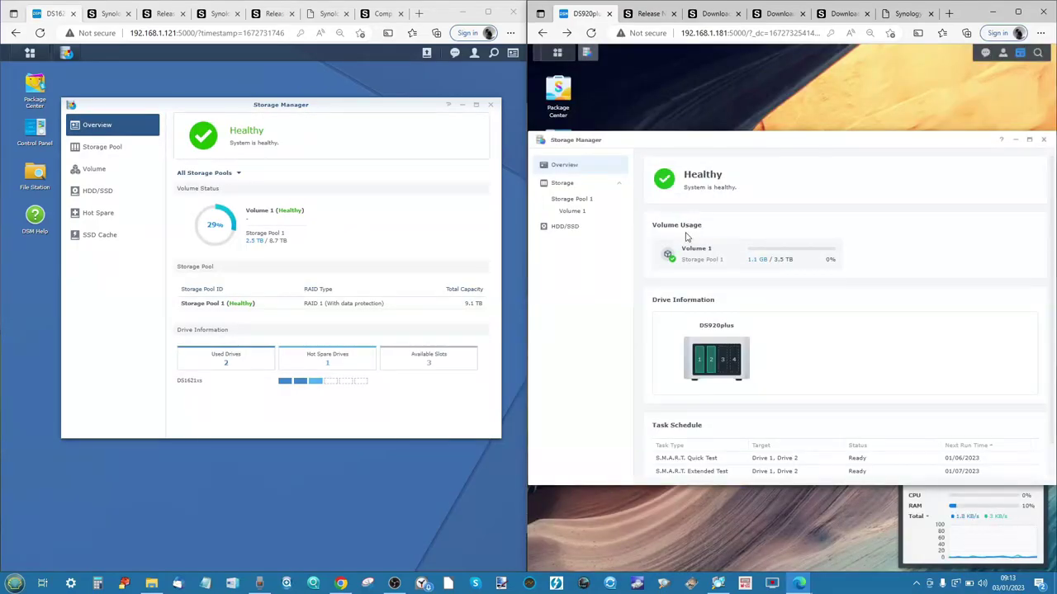
# Compare the Storage Manager overviews of the two NAS units side by side, and close both windows
pyautogui.moveTo(732, 138); pyautogui.dragTo(745, 103)
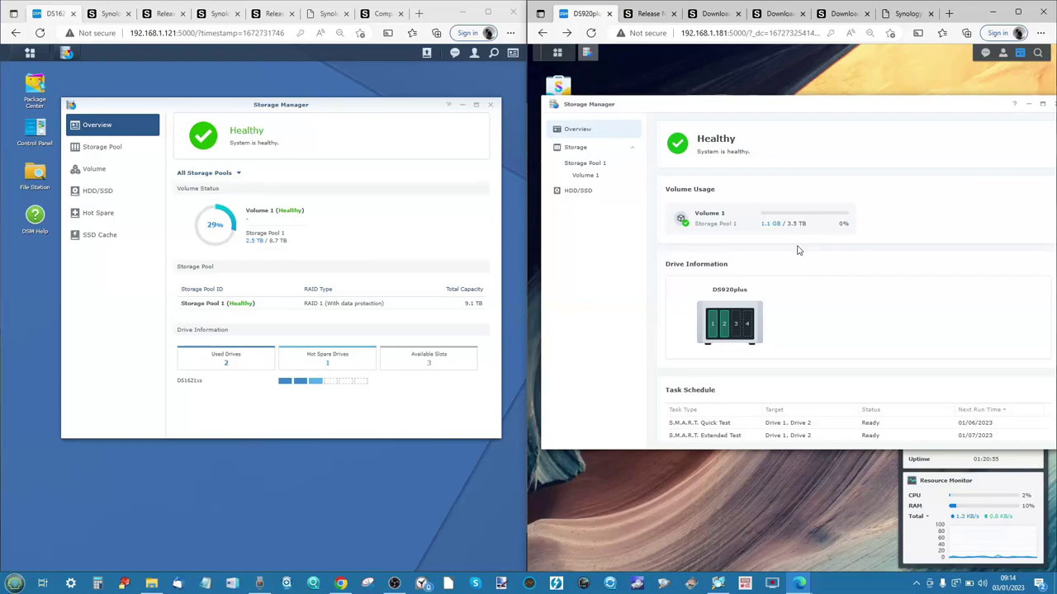
pyautogui.click(492, 108)
pyautogui.moveTo(990, 104); pyautogui.dragTo(942, 128)
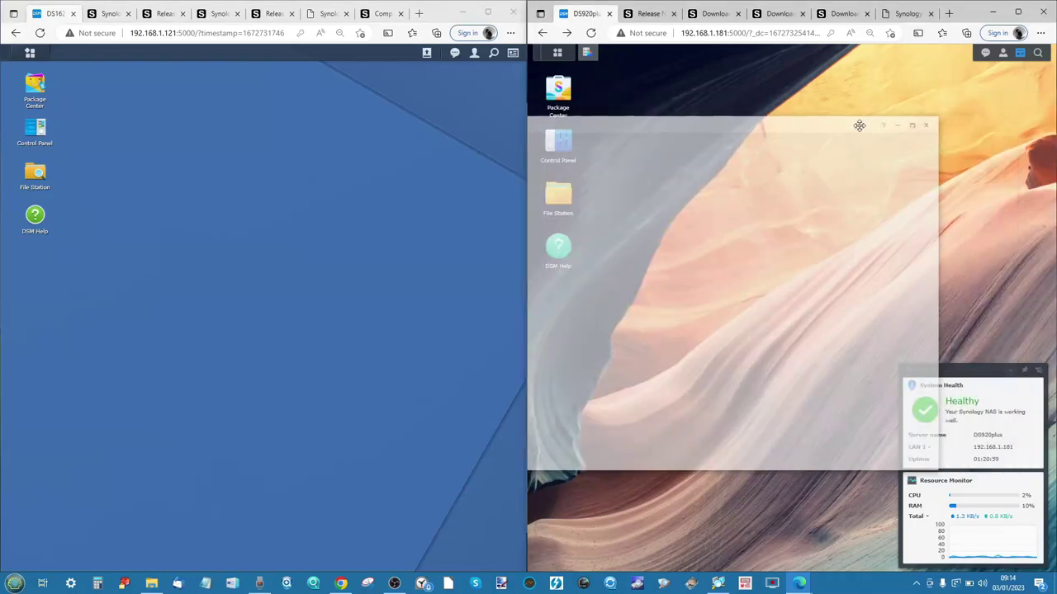
pyautogui.click(927, 125)
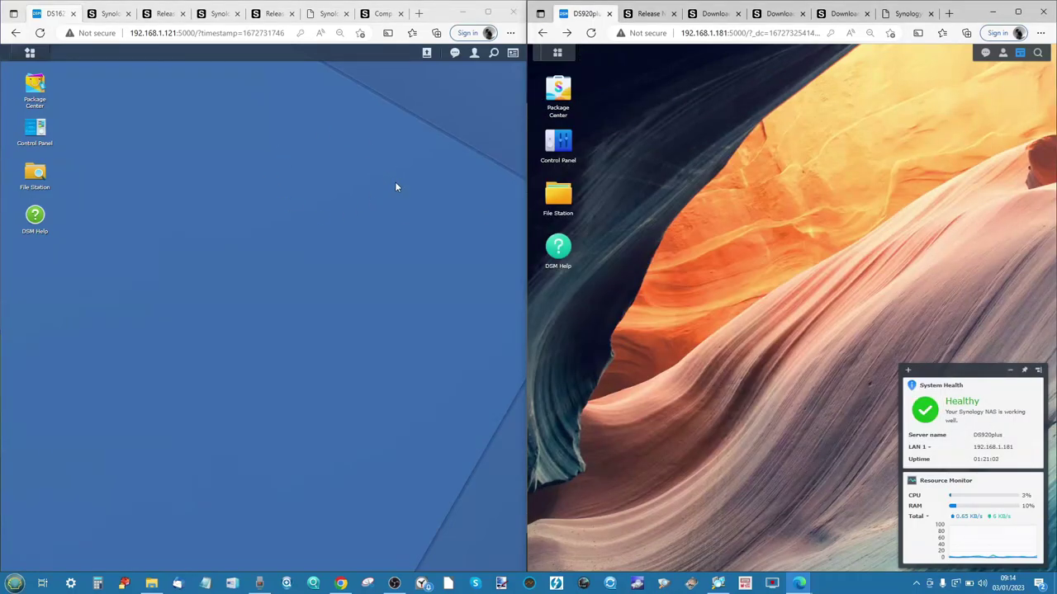
# Switch to the Synology Products Compatibility List and examine the device categories offered for searching, including those marked EOL
pyautogui.click(381, 12)
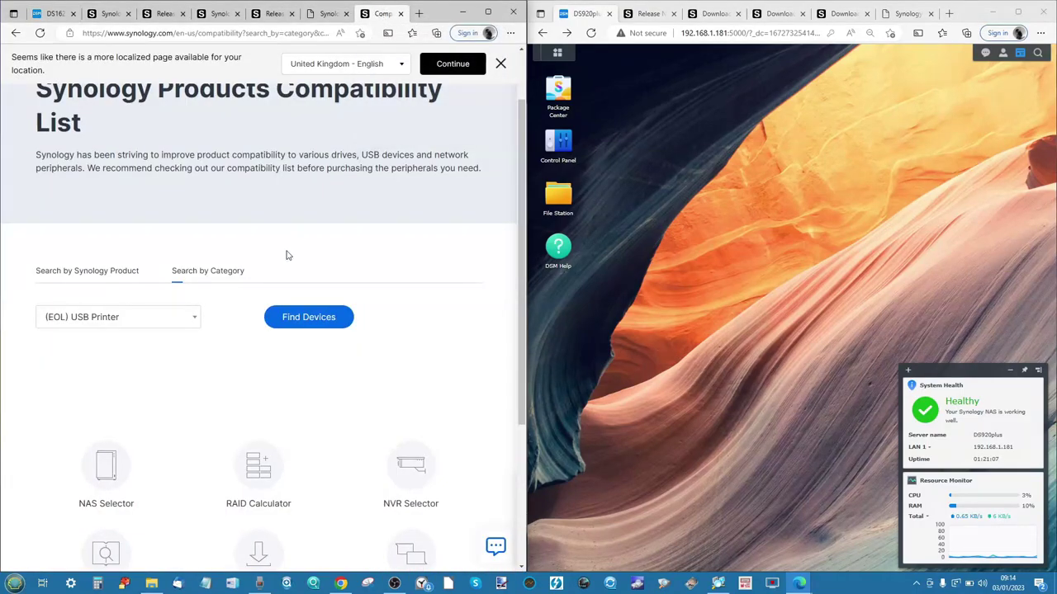
pyautogui.scroll(2, 287, 255)
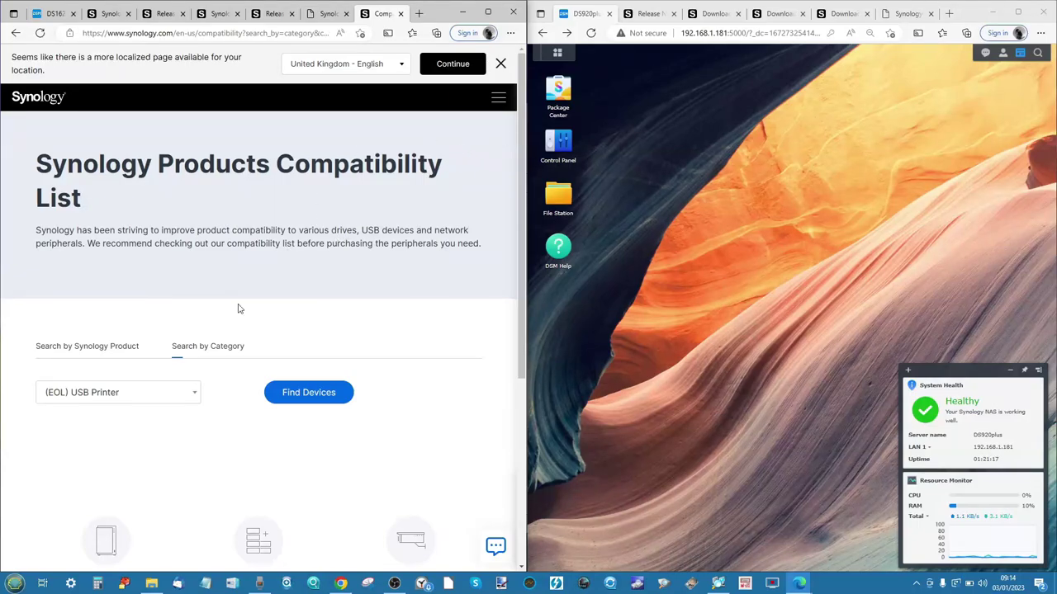
pyautogui.click(158, 396)
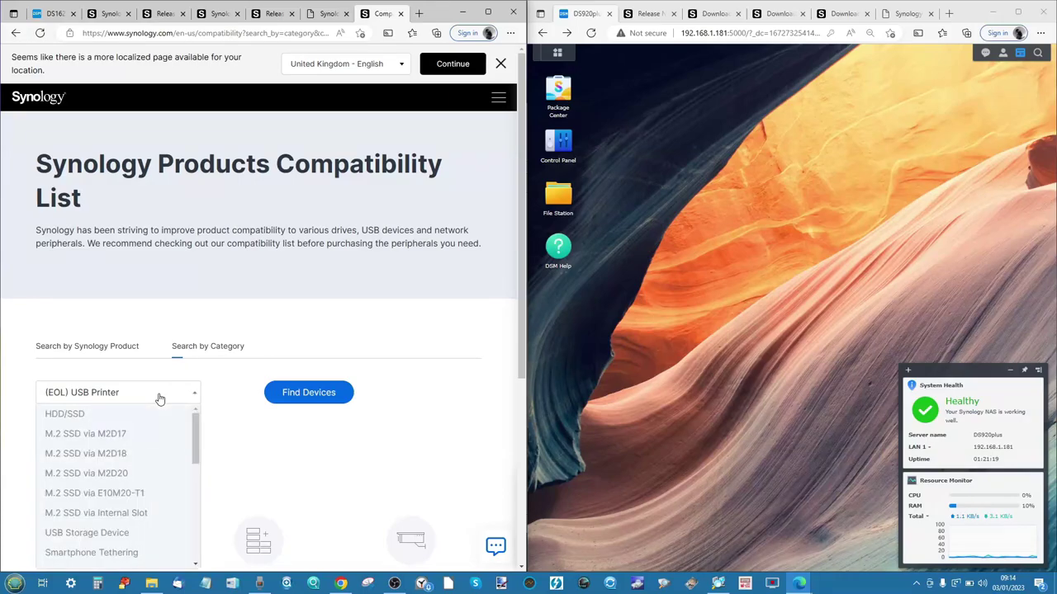
pyautogui.scroll(-3, 158, 398)
pyautogui.scroll(-3, 118, 256)
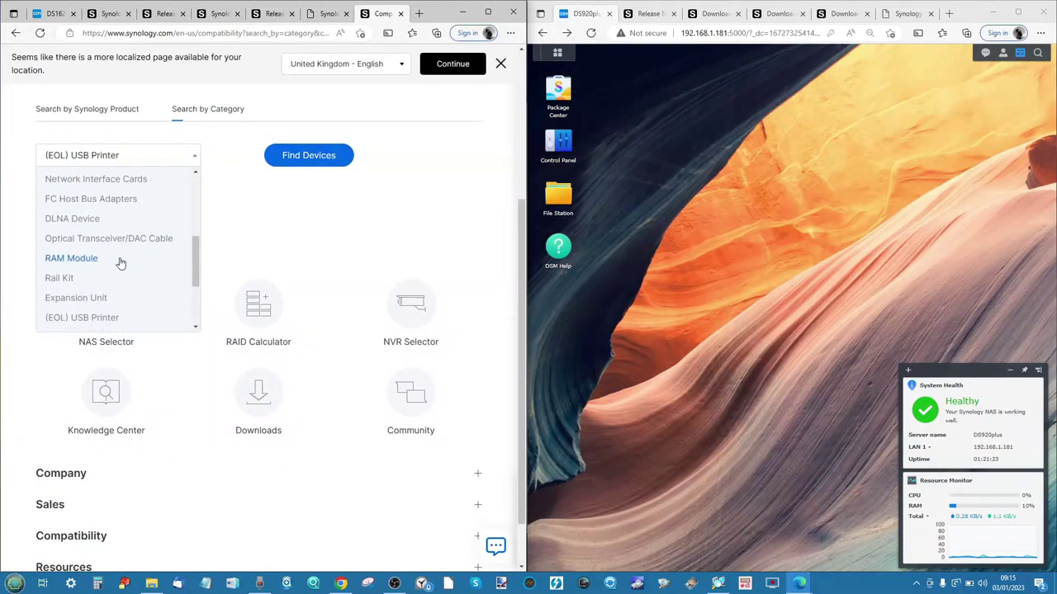
pyautogui.scroll(-3, 118, 263)
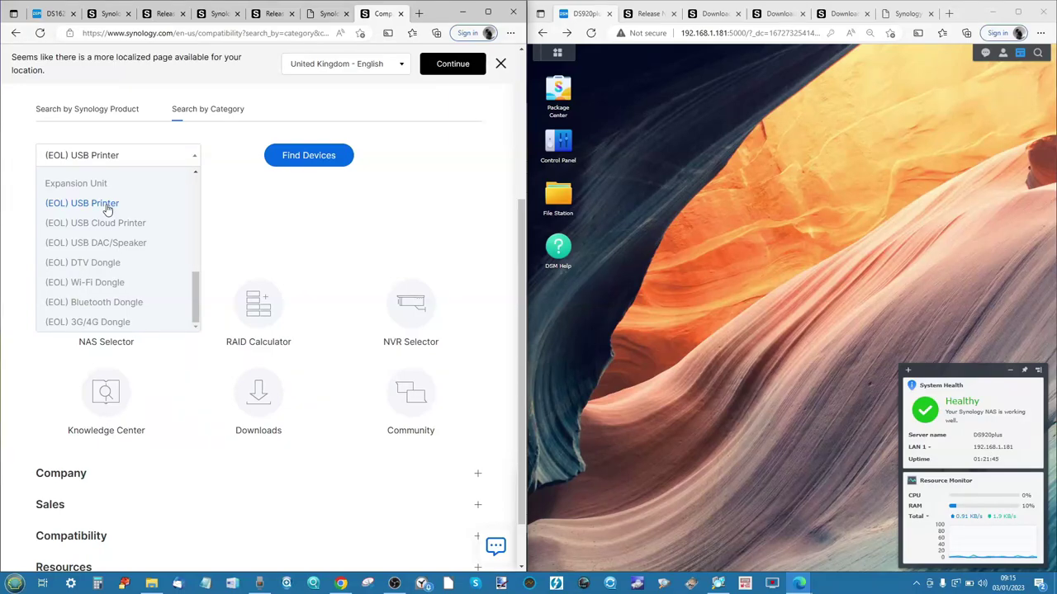
pyautogui.scroll(1, 103, 306)
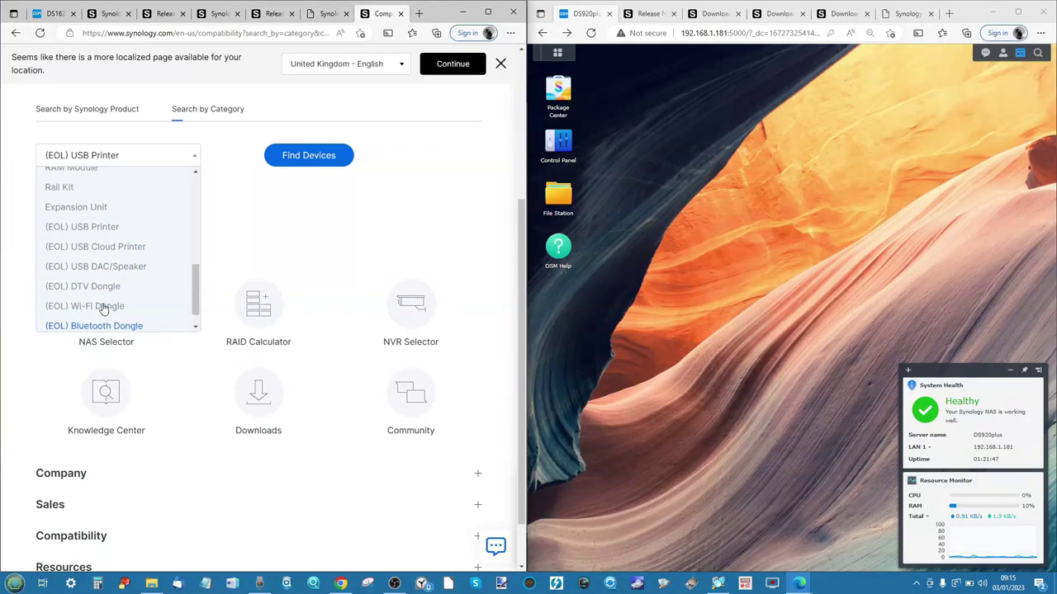
pyautogui.scroll(1, 102, 306)
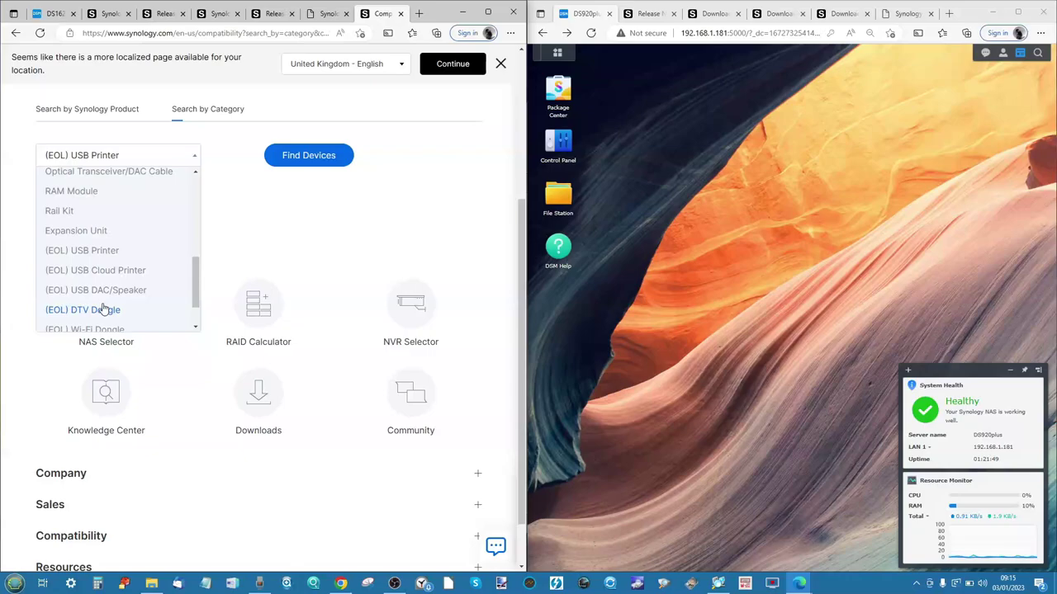
pyautogui.scroll(-3, 99, 280)
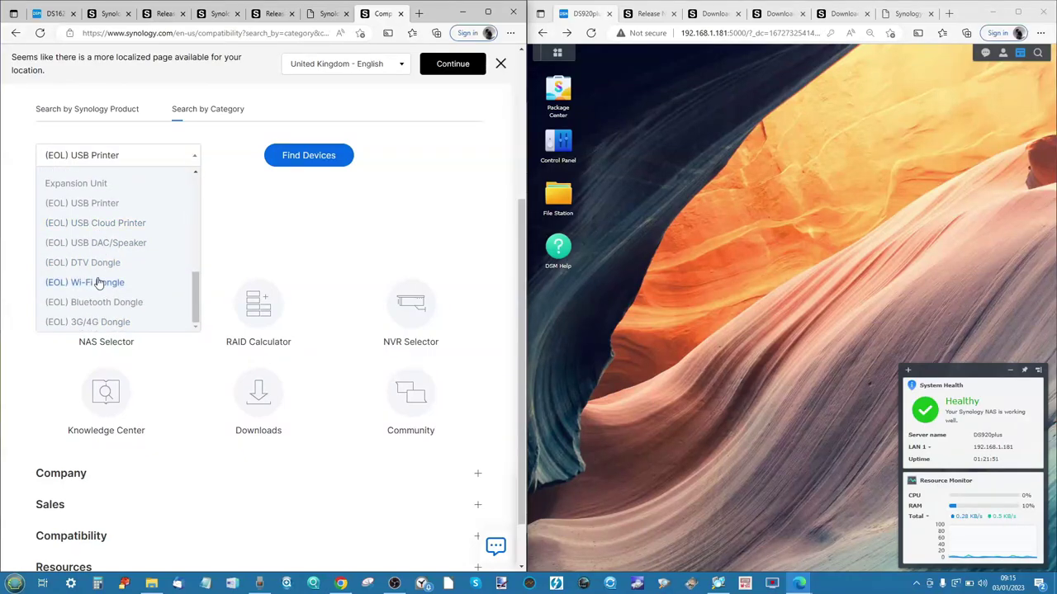
# Search the compatibility list by Synology product for USB Storage Devices supported by the DS920+
pyautogui.scroll(5, 97, 283)
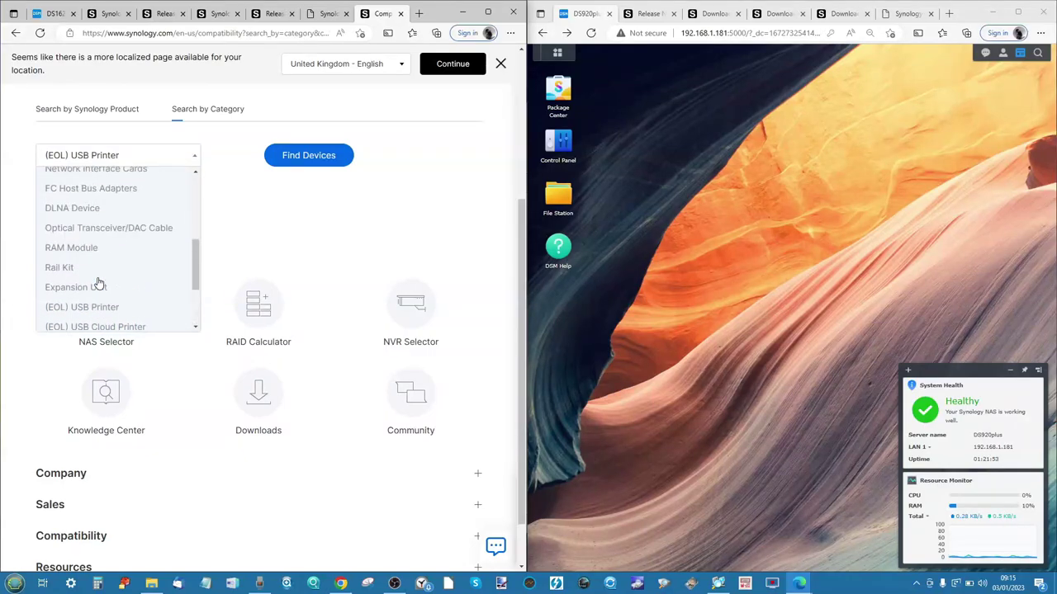
pyautogui.click(94, 110)
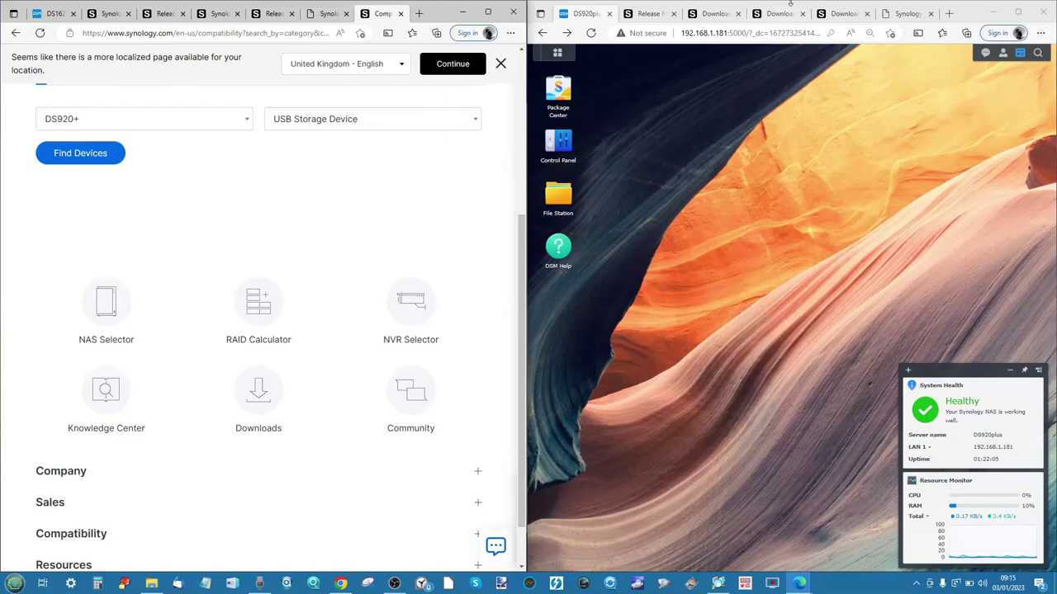
pyautogui.scroll(2, 261, 157)
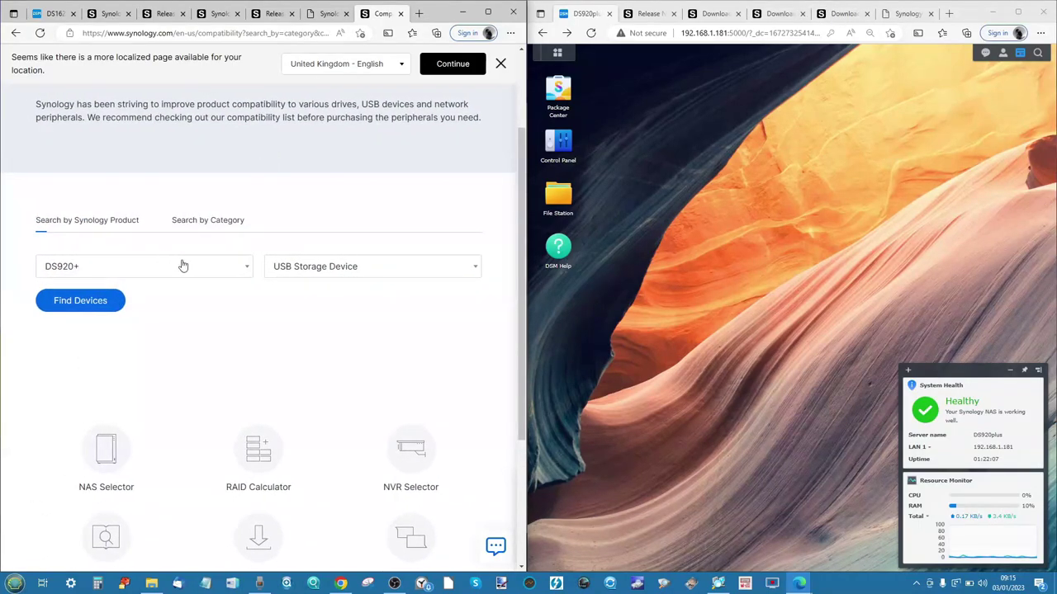
pyautogui.click(69, 303)
pyautogui.scroll(-2, 275, 243)
# Choose the HDD/SSD category for the DS920+ and look through the USB storage device notes and compatible models
pyautogui.click(311, 122)
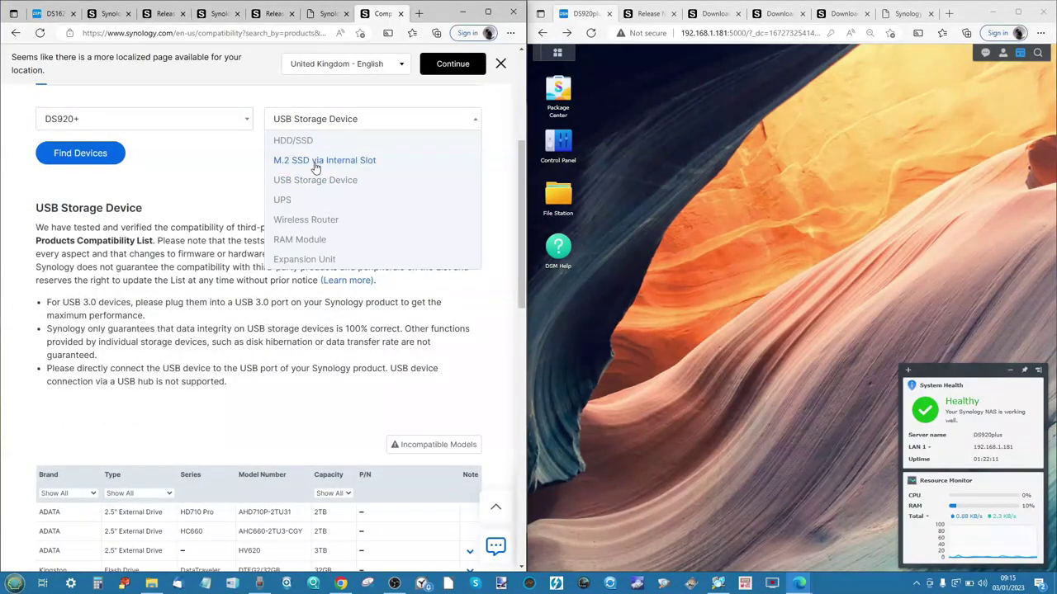
pyautogui.click(311, 141)
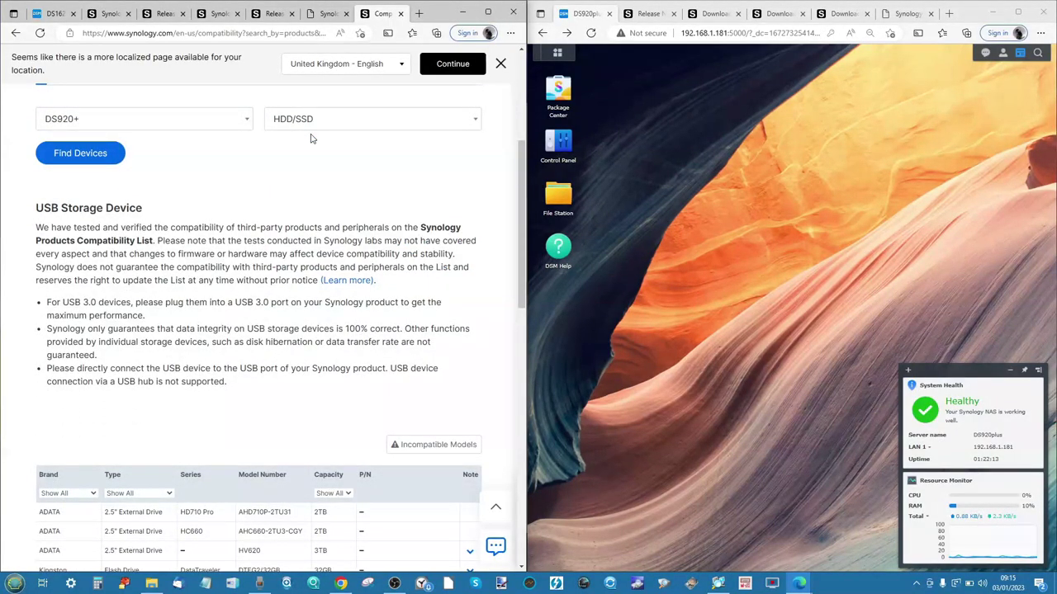
pyautogui.scroll(-3, 278, 350)
pyautogui.scroll(6, 248, 363)
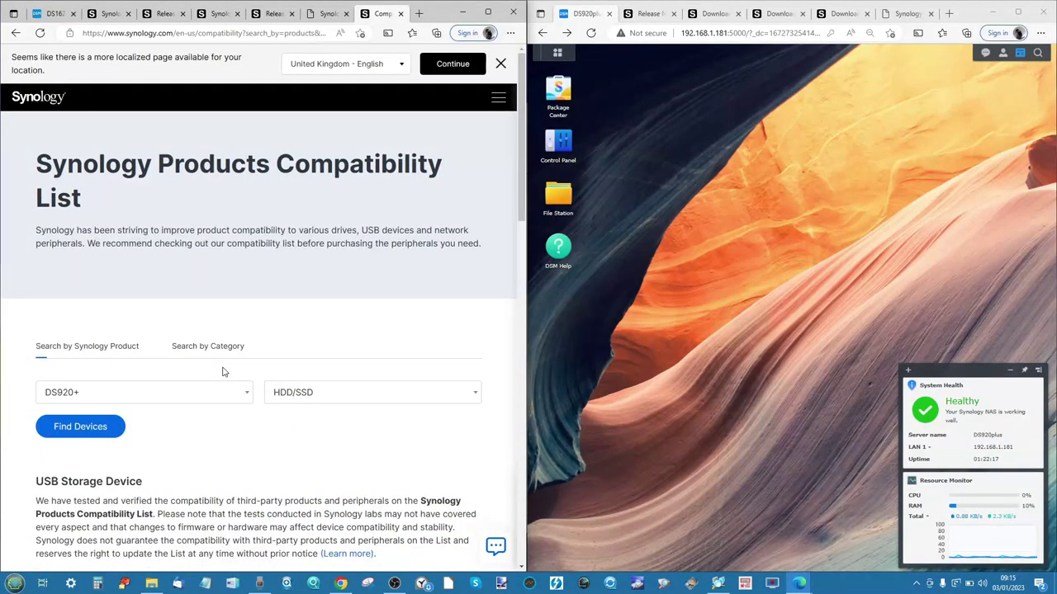
pyautogui.scroll(-2, 222, 372)
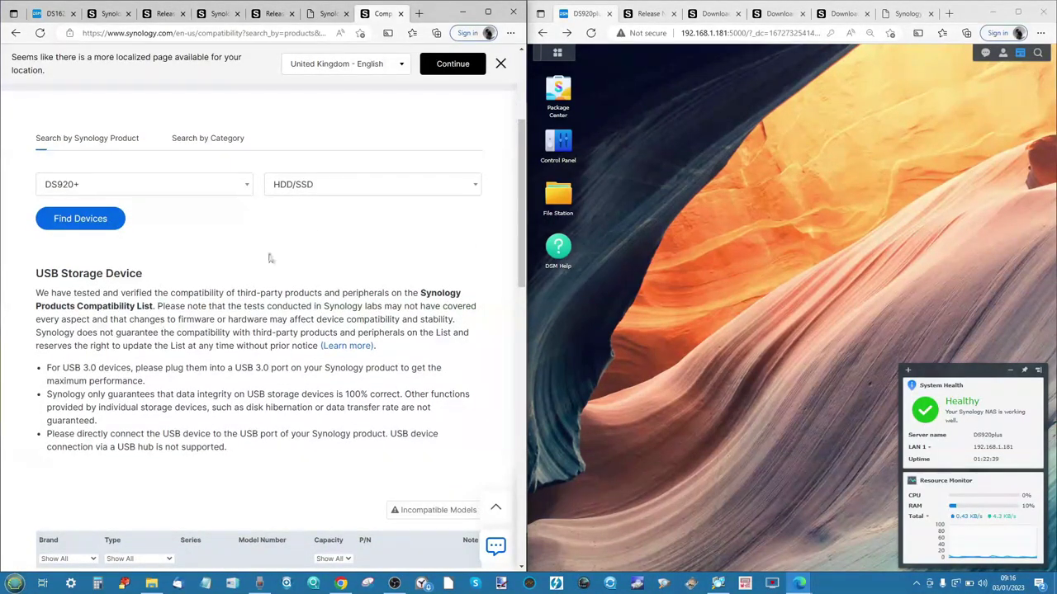
pyautogui.scroll(-5, 190, 328)
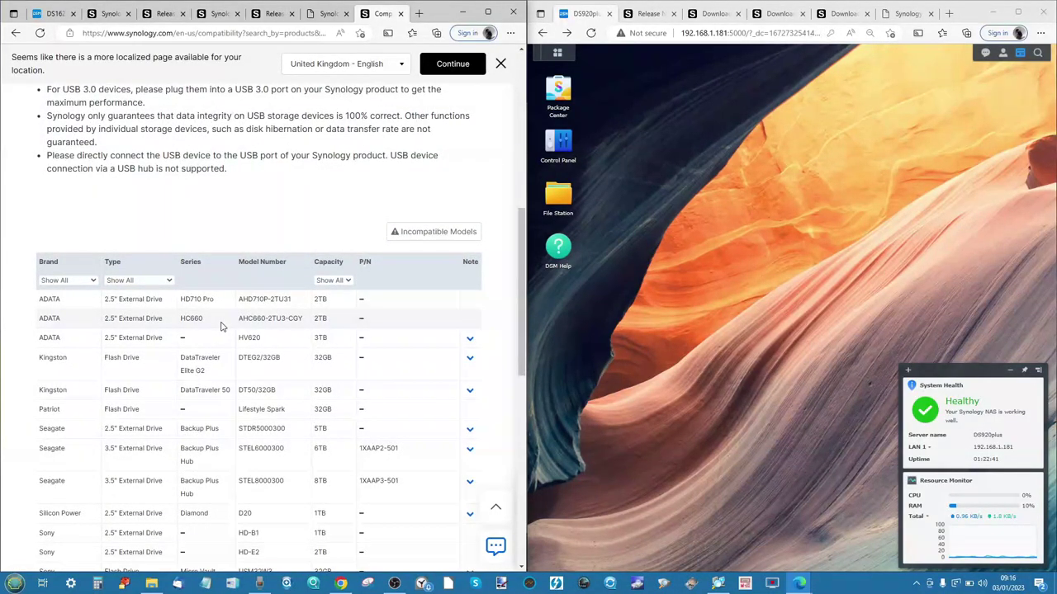
pyautogui.scroll(3, 221, 327)
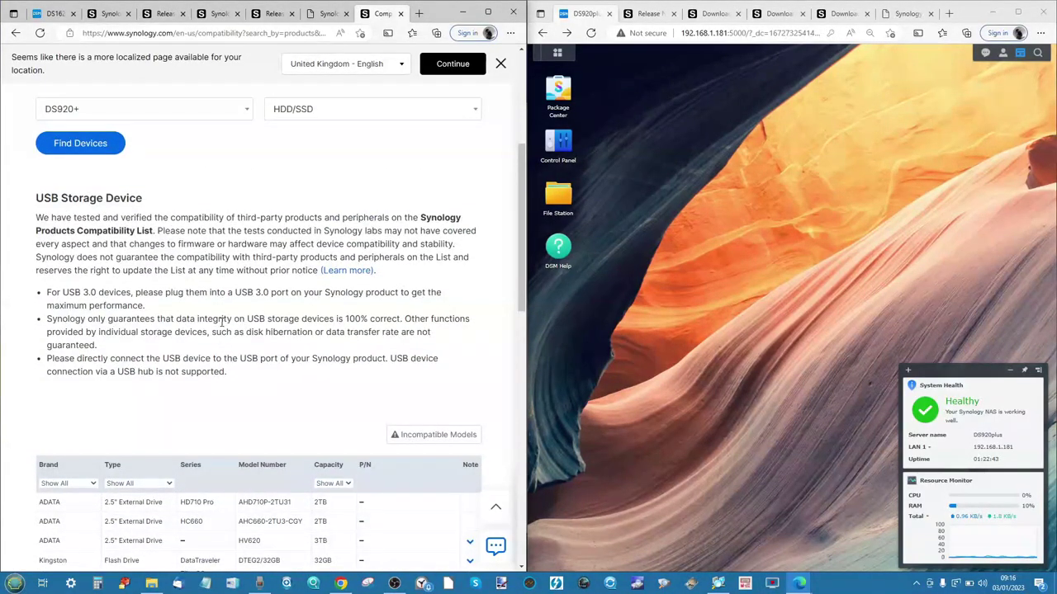
pyautogui.scroll(-10, 271, 238)
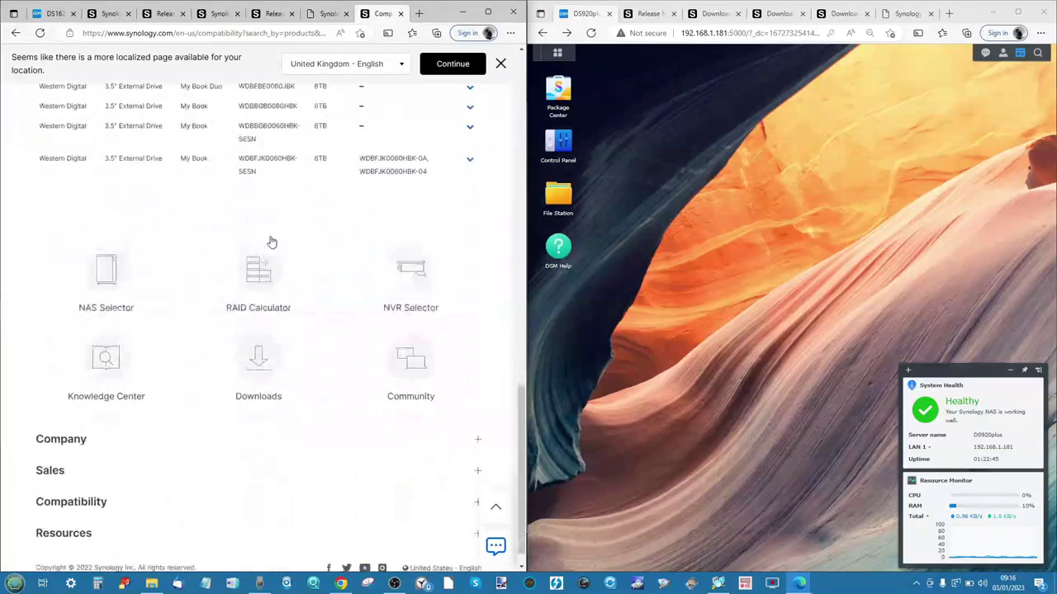
pyautogui.scroll(10, 271, 240)
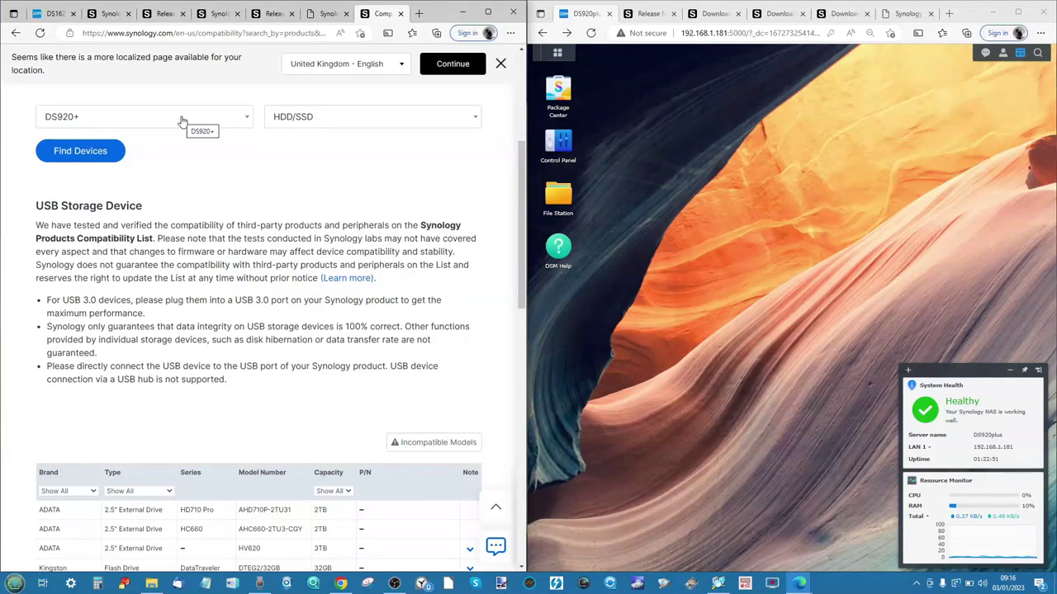
pyautogui.scroll(3, 321, 137)
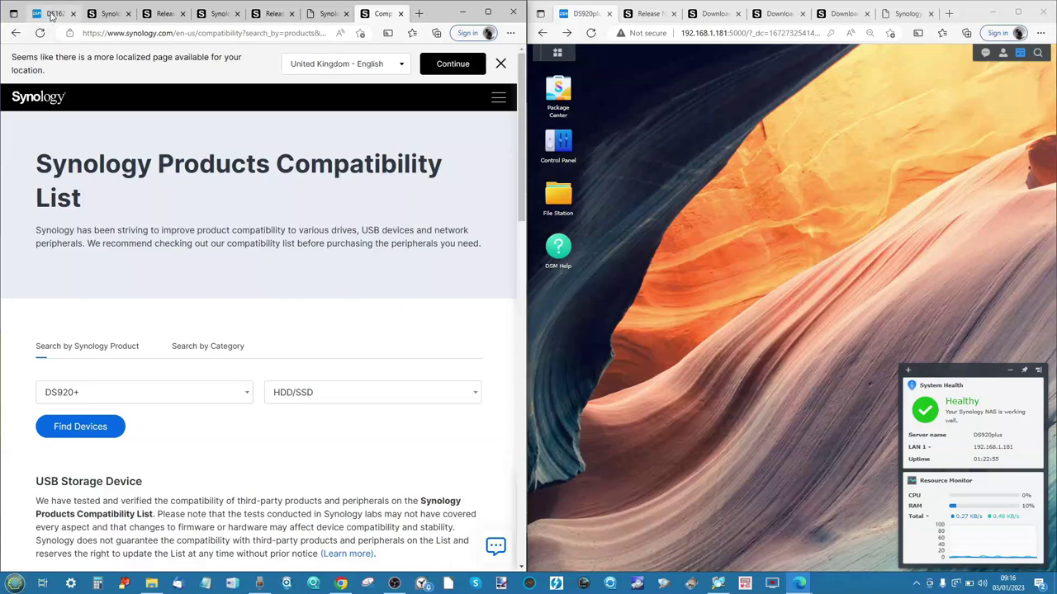
# Search for Network Interface Cards compatible with the DS1621+ and examine the listed models
pyautogui.click(293, 399)
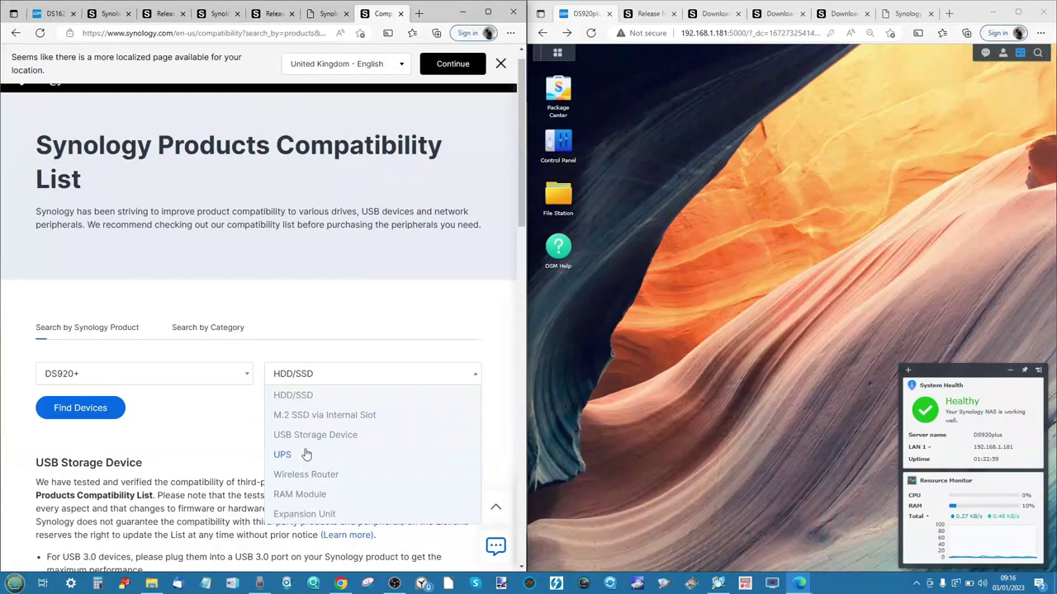
pyautogui.click(174, 377)
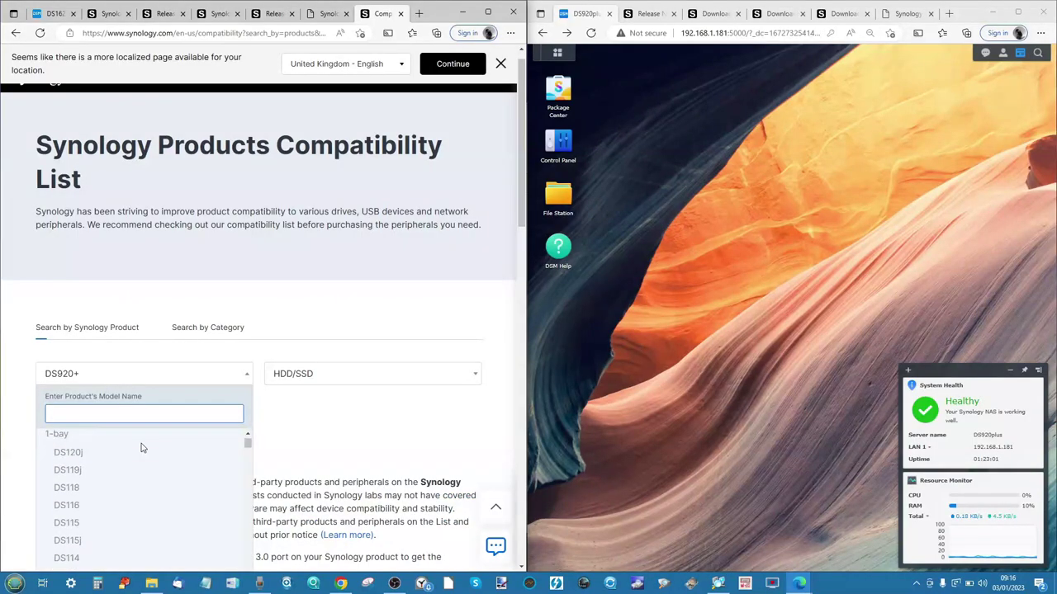
pyautogui.write('ds16')
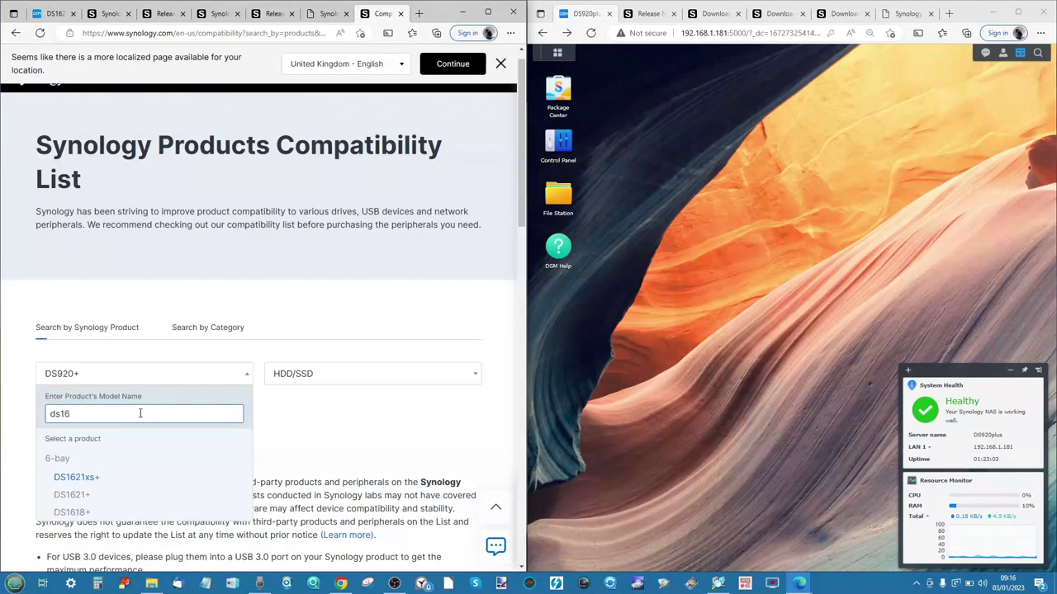
pyautogui.click(85, 495)
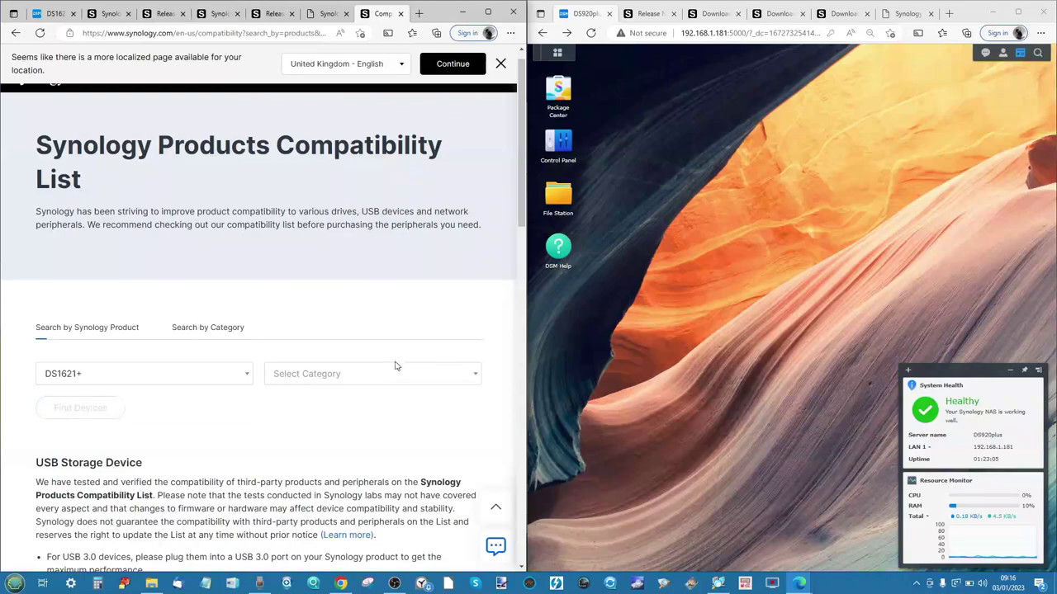
pyautogui.click(383, 375)
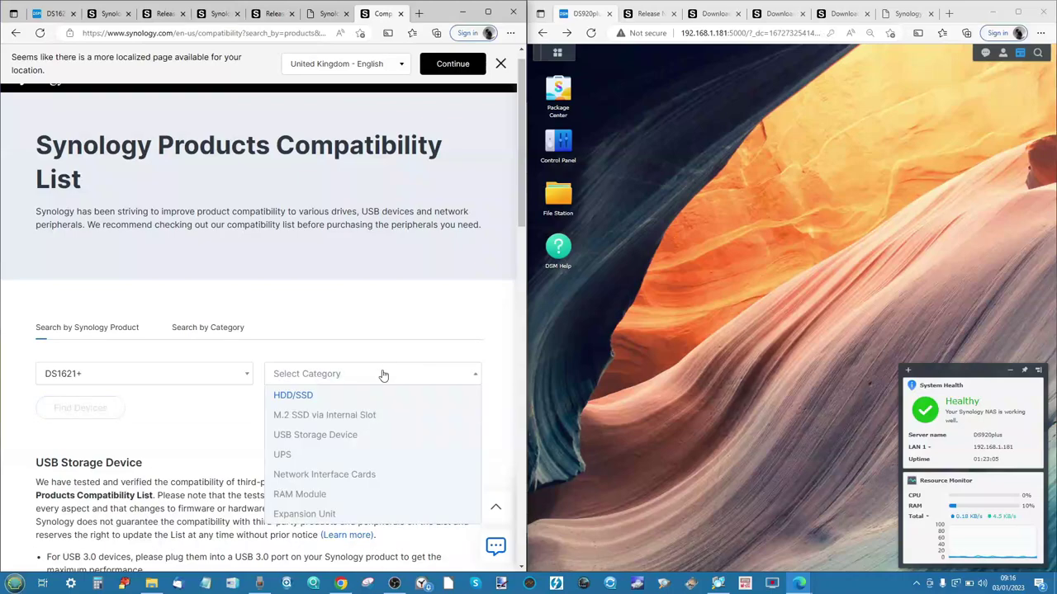
pyautogui.click(330, 474)
pyautogui.click(121, 408)
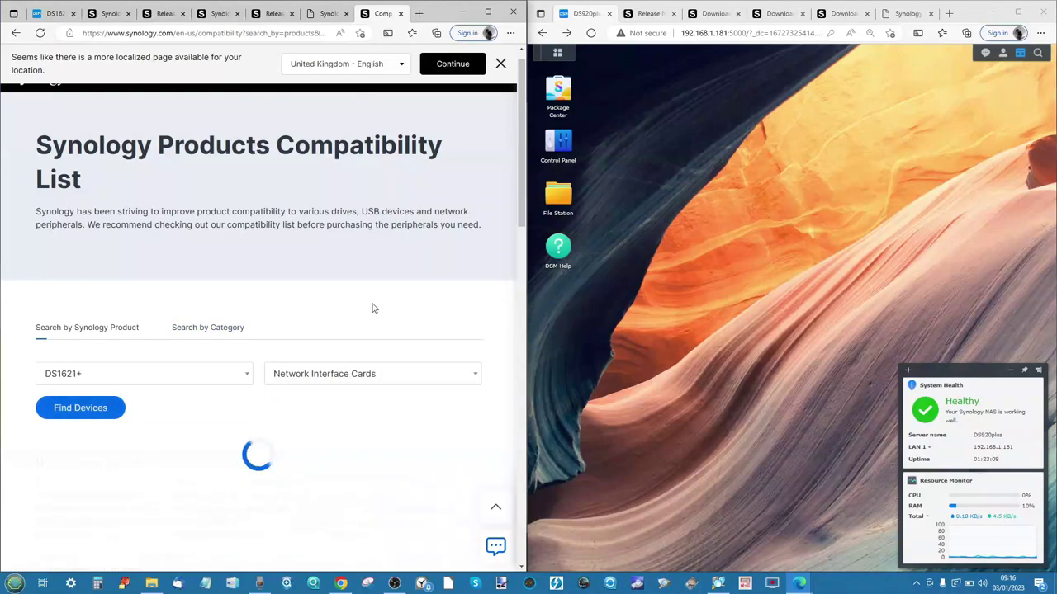
pyautogui.scroll(-1, 373, 308)
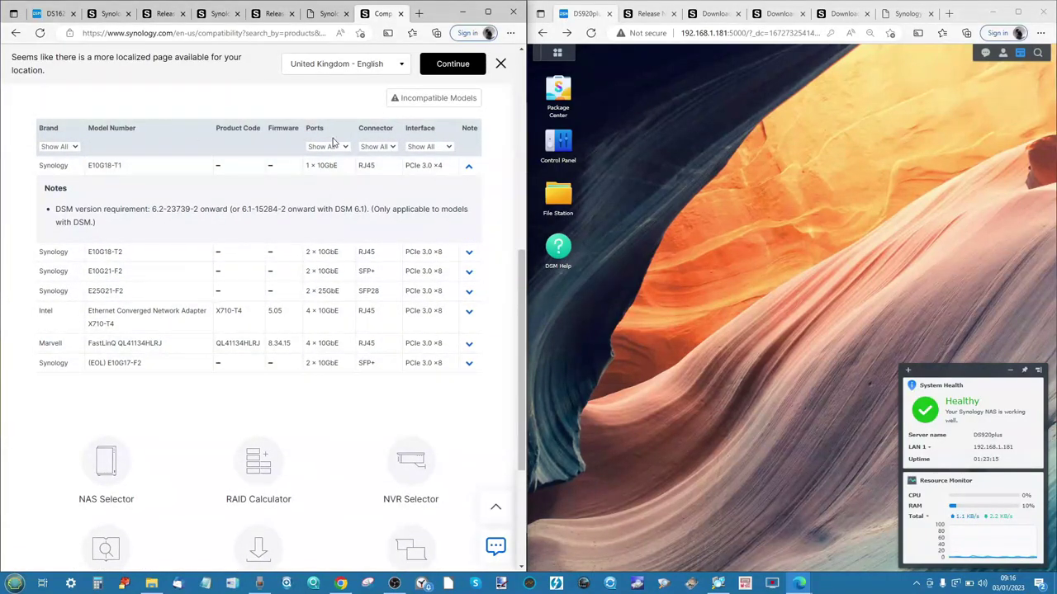
pyautogui.scroll(4, 333, 142)
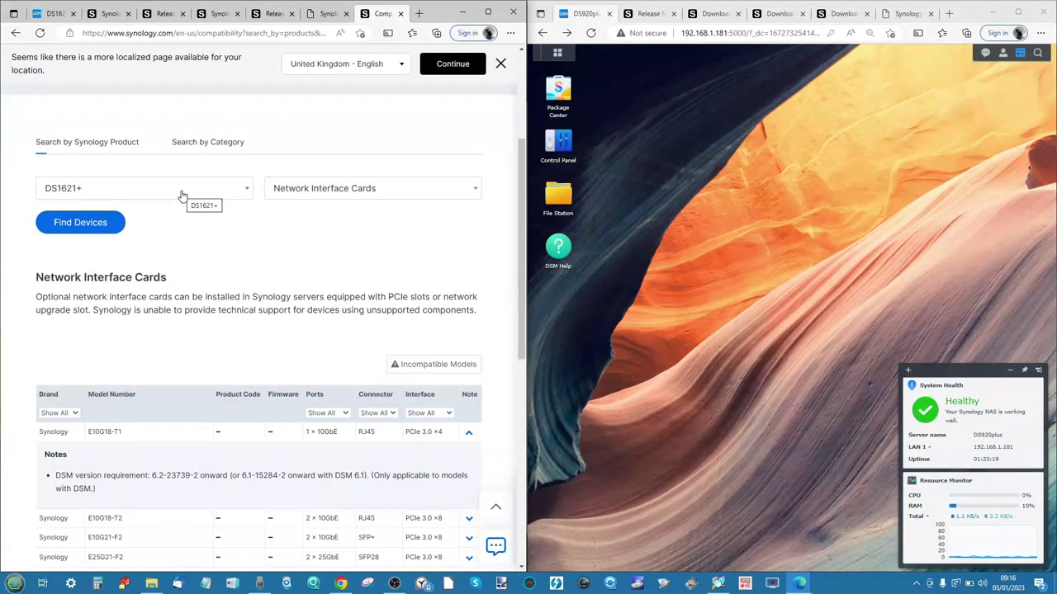
# Search for Network Interface Cards compatible with the DS1618+
pyautogui.click(182, 195)
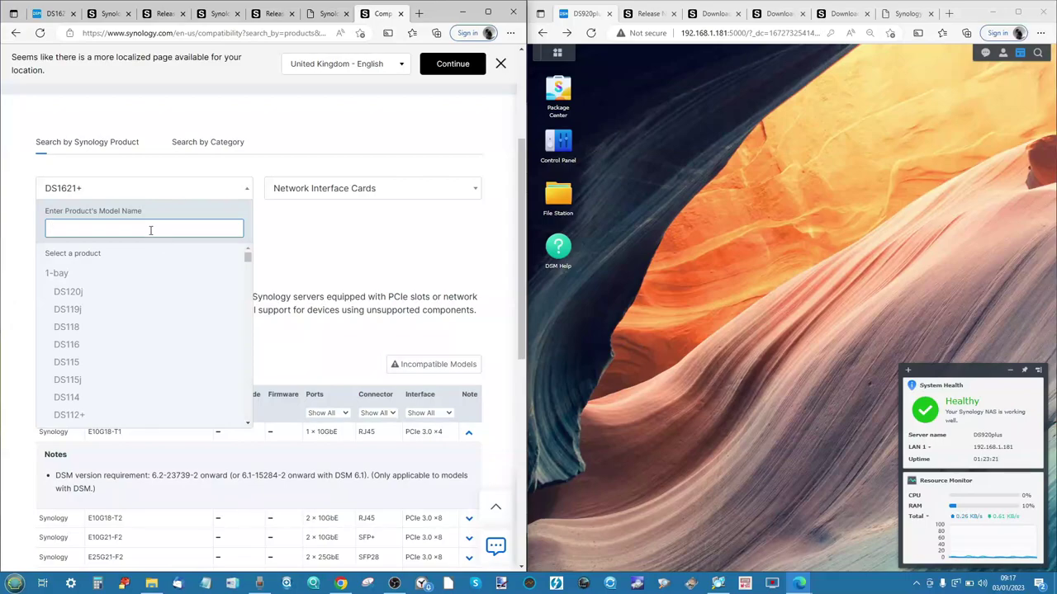
pyautogui.write('ds1618')
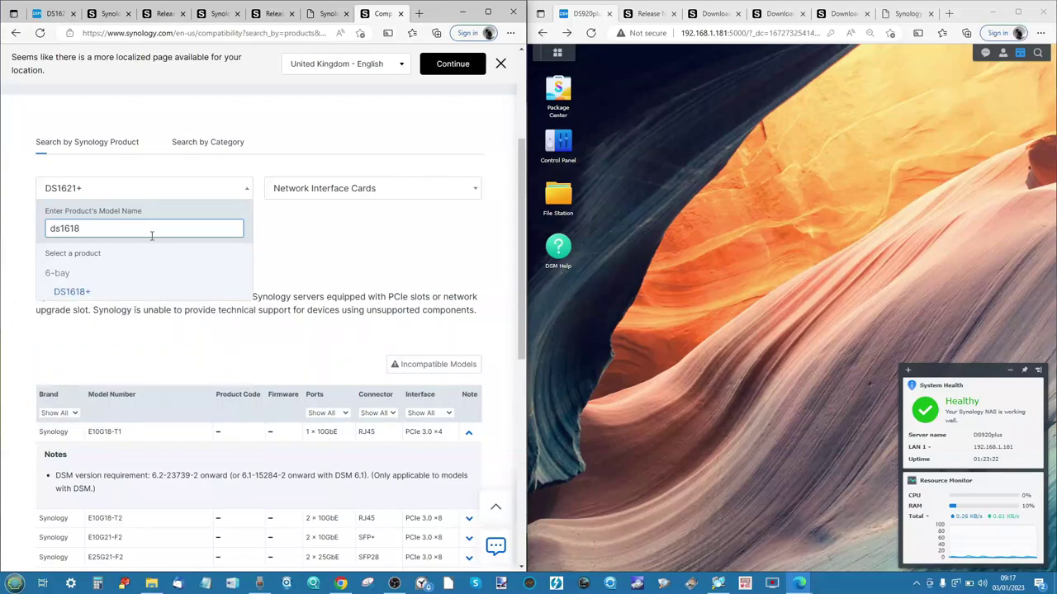
pyautogui.click(83, 290)
pyautogui.click(326, 197)
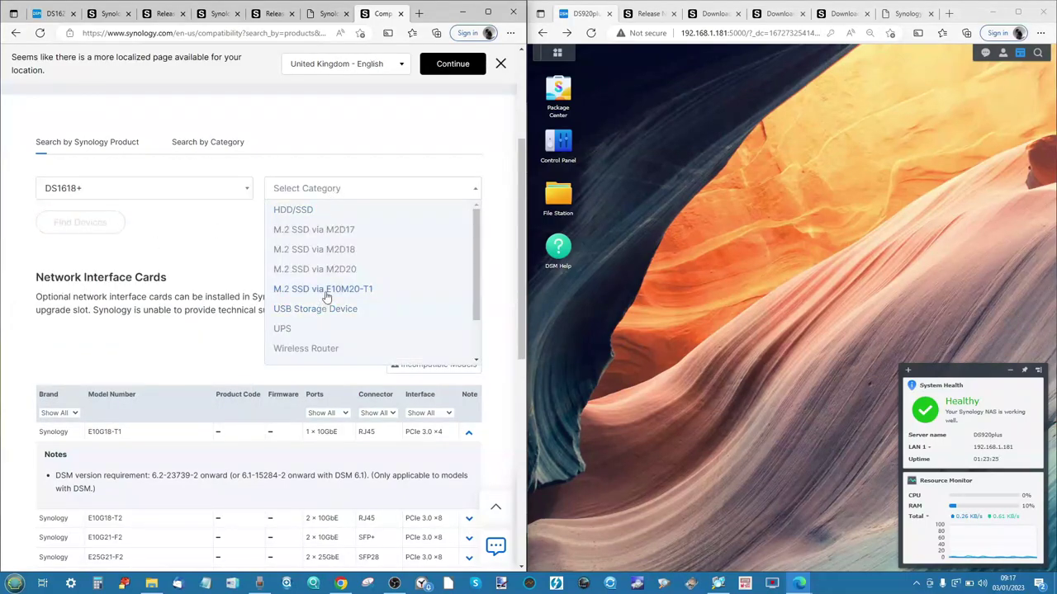
pyautogui.scroll(-1, 330, 293)
pyautogui.click(333, 317)
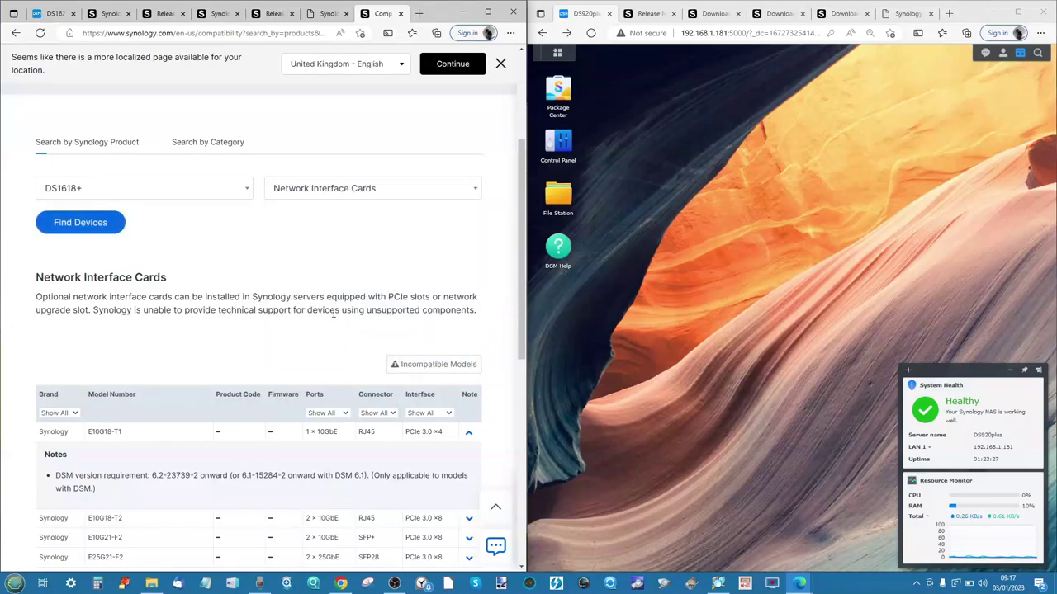
pyautogui.click(103, 225)
# Examine the DS1618+ network card list and highlight the DSM 6.1 version requirement in the E10G18-T1 notes
pyautogui.scroll(-2, 242, 259)
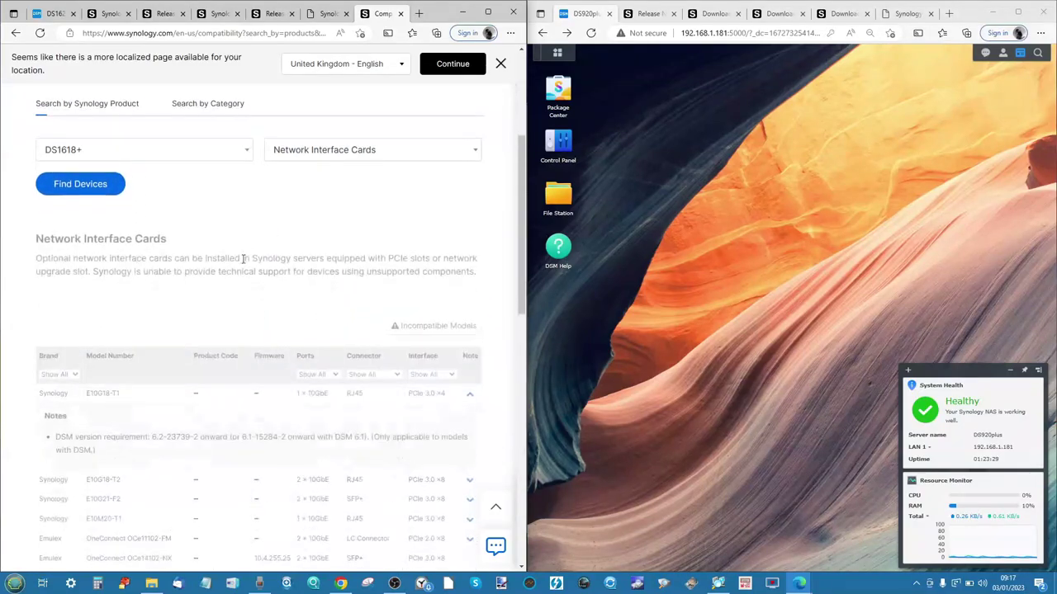
pyautogui.scroll(-4, 242, 258)
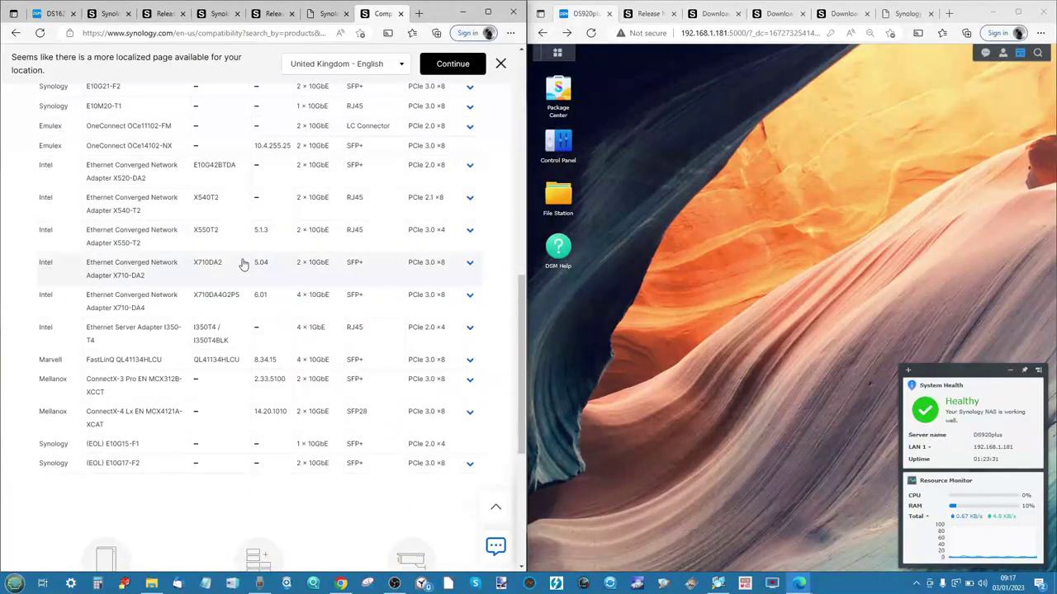
pyautogui.scroll(6, 242, 262)
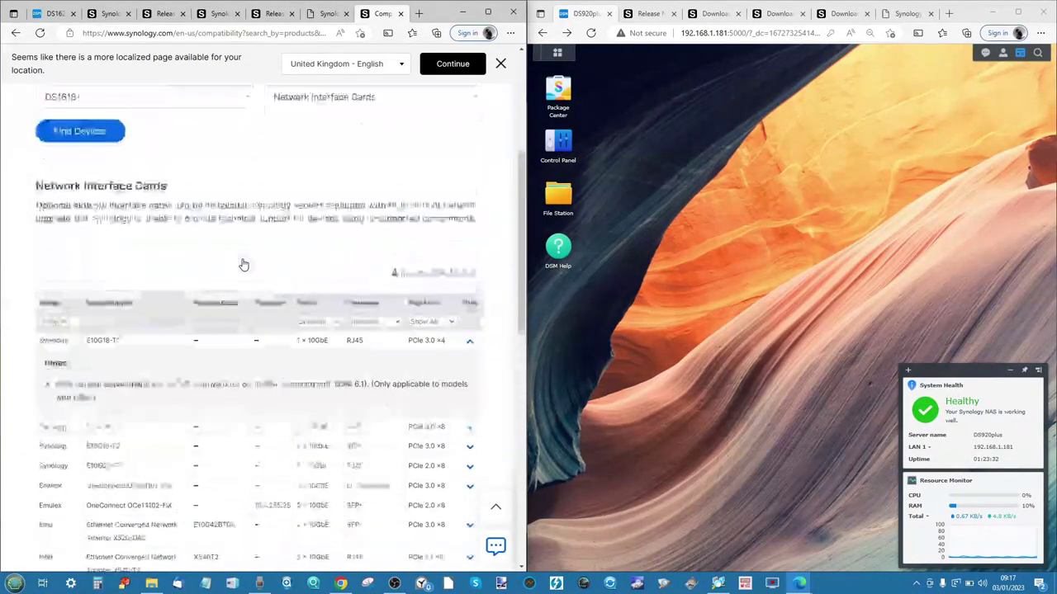
pyautogui.scroll(-3, 242, 263)
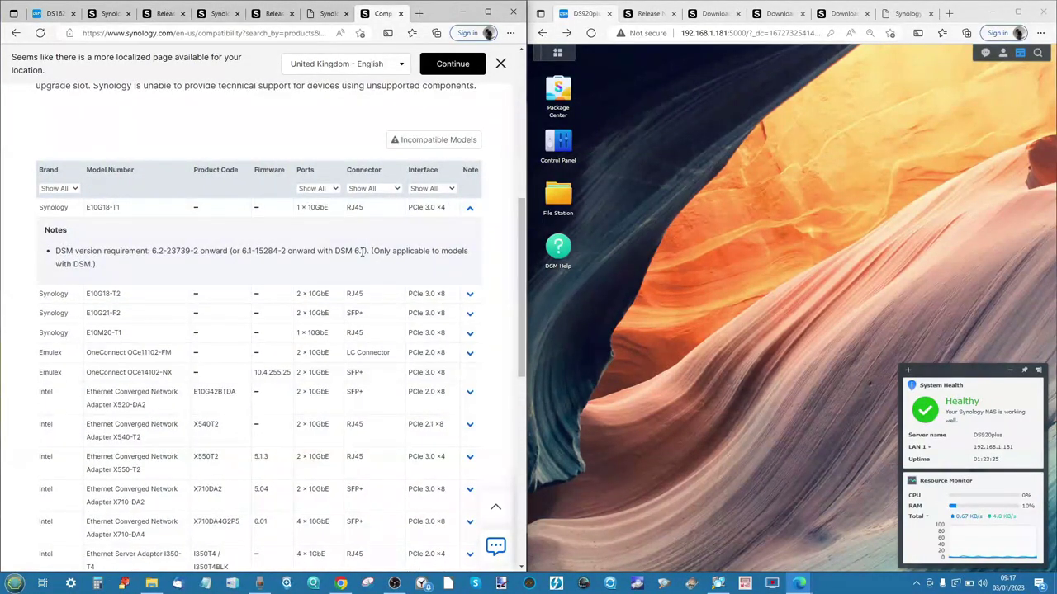
pyautogui.moveTo(361, 251); pyautogui.dragTo(246, 254)
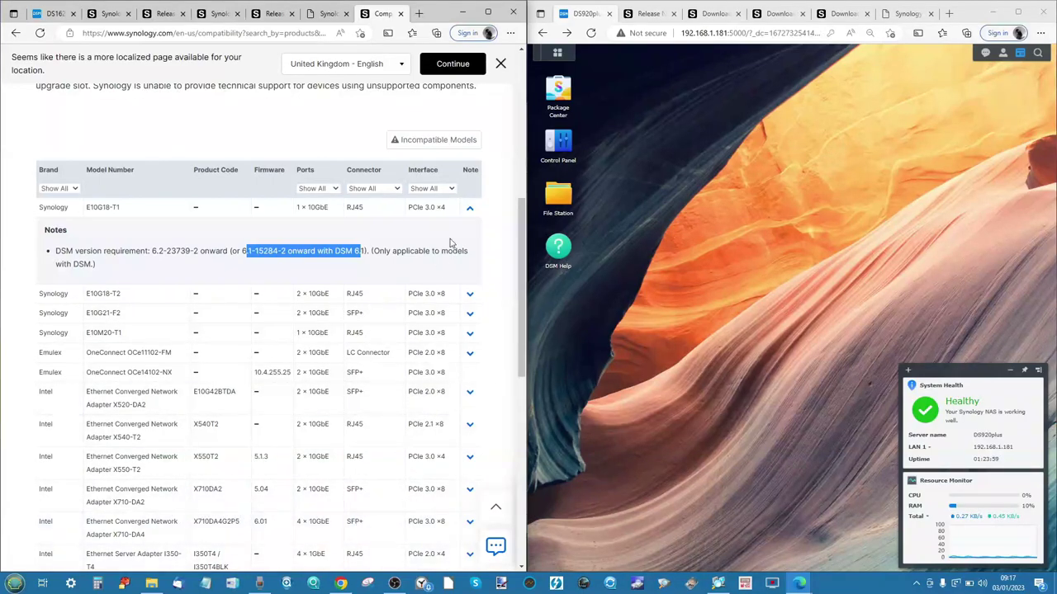
# Return to the DSM 6 NAS desktop and launch both Moments and Photo Station
pyautogui.click(51, 14)
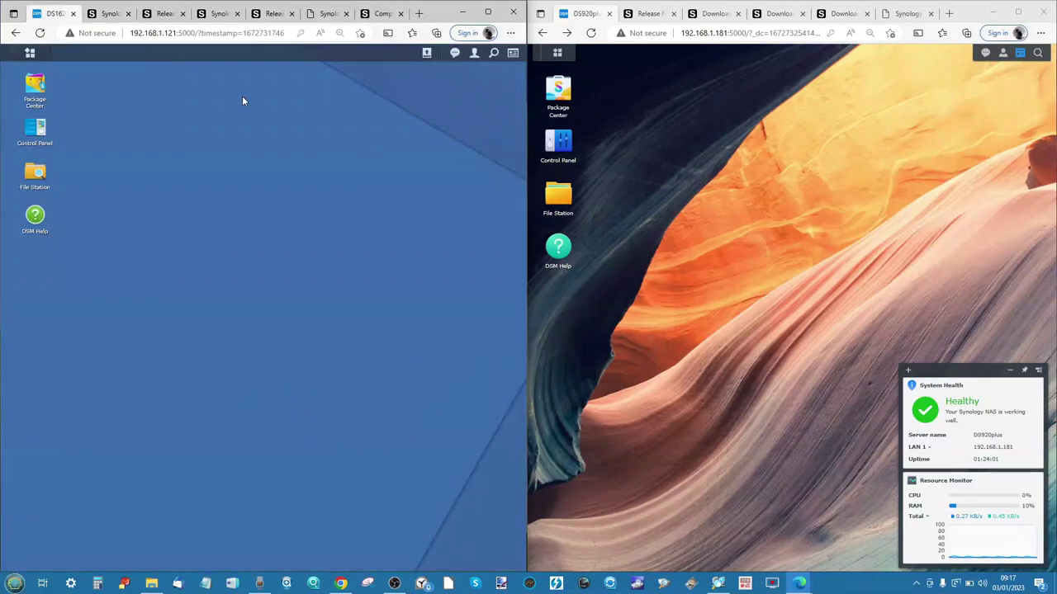
pyautogui.click(29, 53)
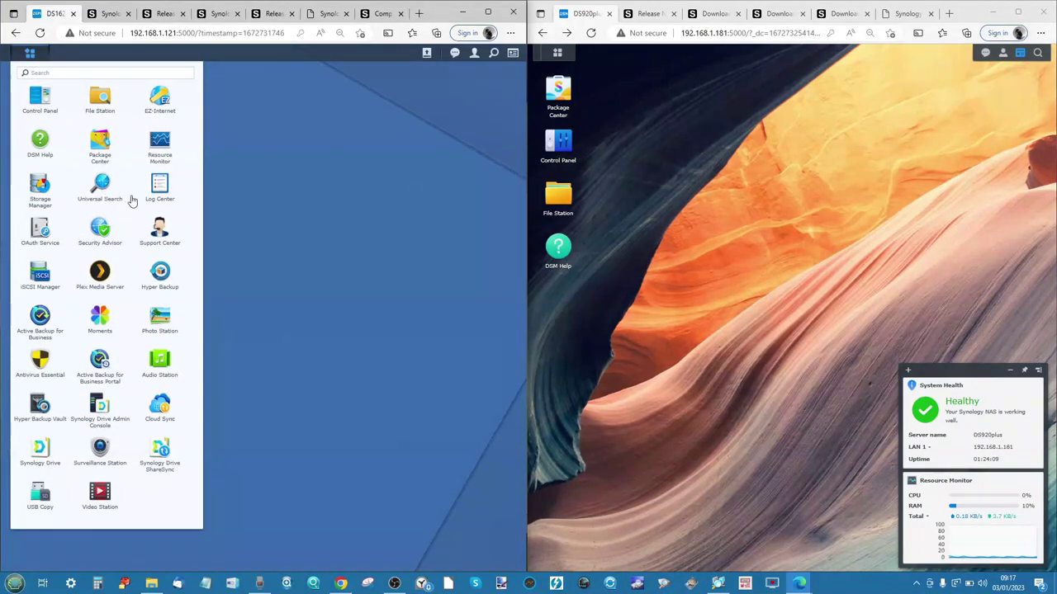
pyautogui.click(96, 322)
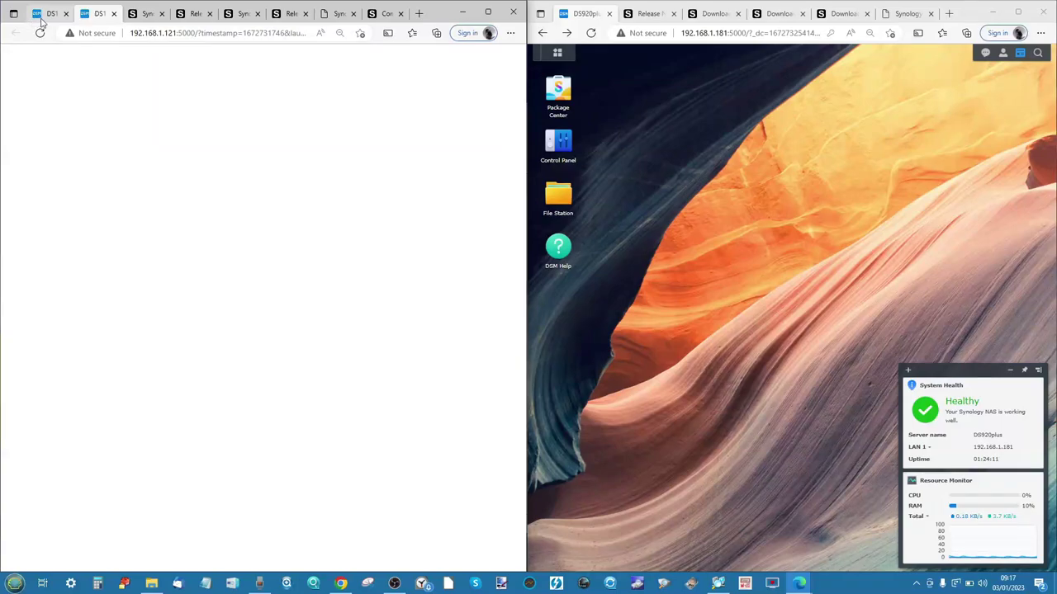
pyautogui.click(39, 15)
pyautogui.click(162, 318)
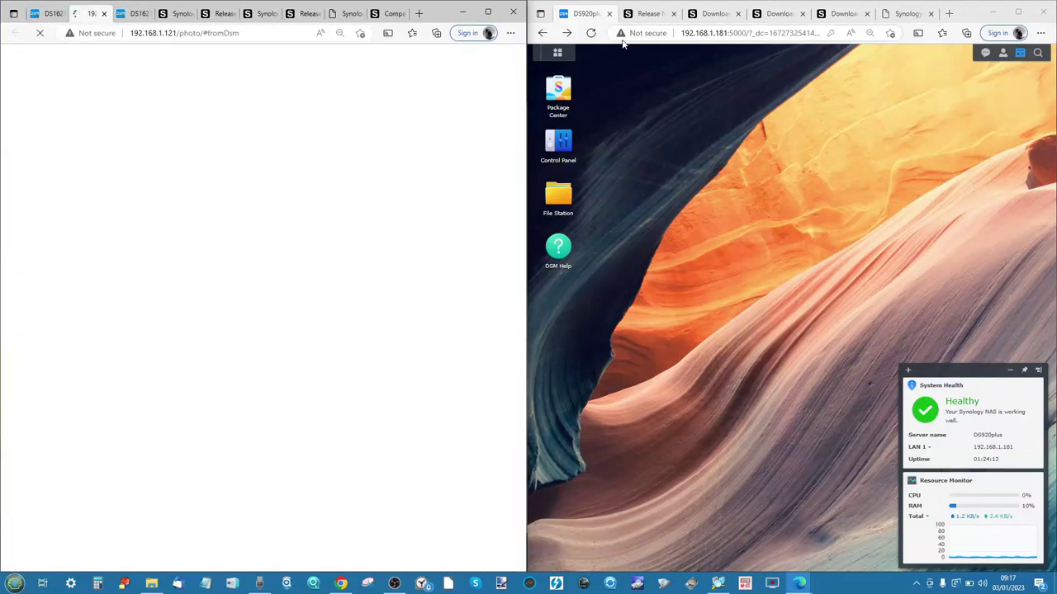
# Open Package Center on the DSM 7 NAS and browse the list of all packages
pyautogui.click(558, 53)
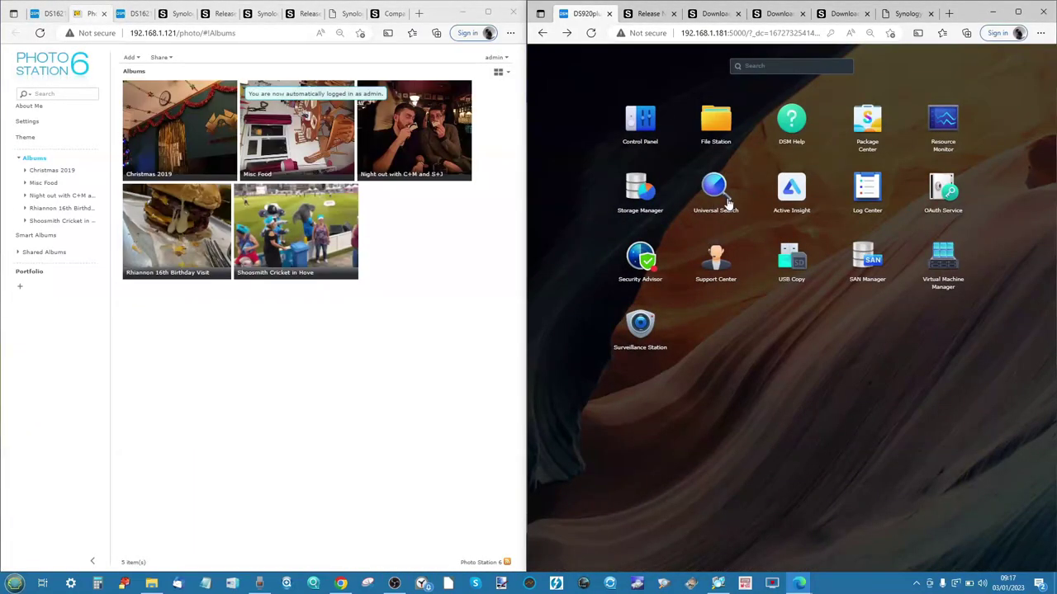
pyautogui.click(867, 124)
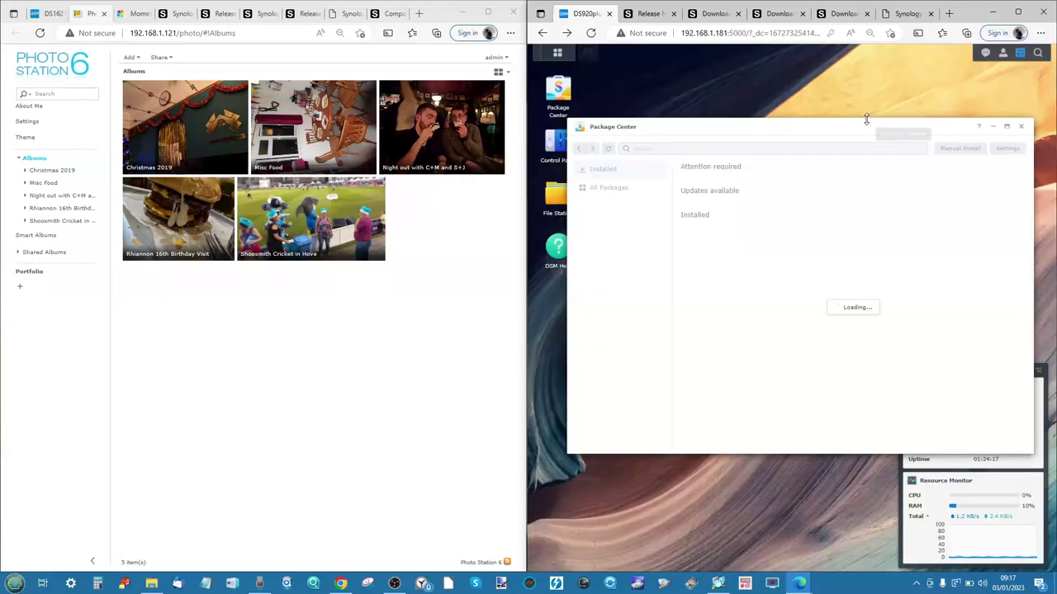
pyautogui.click(615, 190)
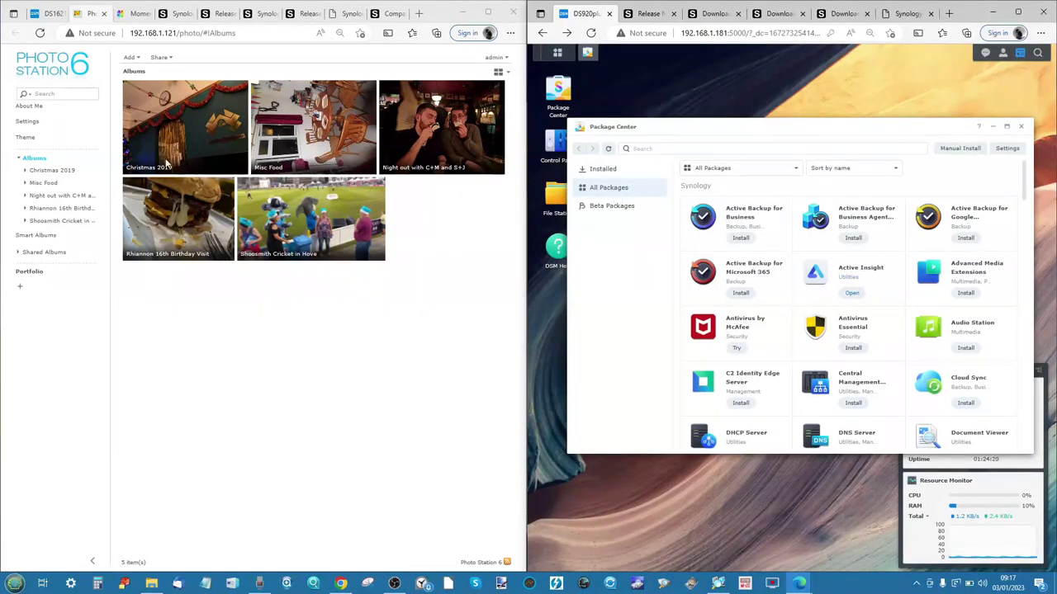
pyautogui.scroll(-4, 795, 254)
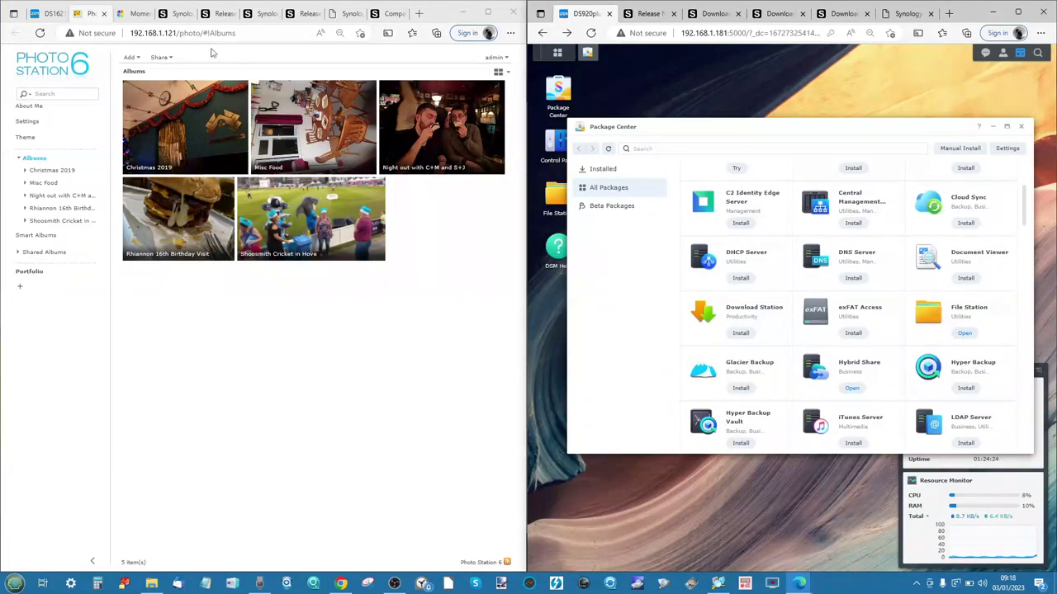
# Show the Moments album categories on DSM 6 and open the Synology Photos package page on DSM 7
pyautogui.click(132, 14)
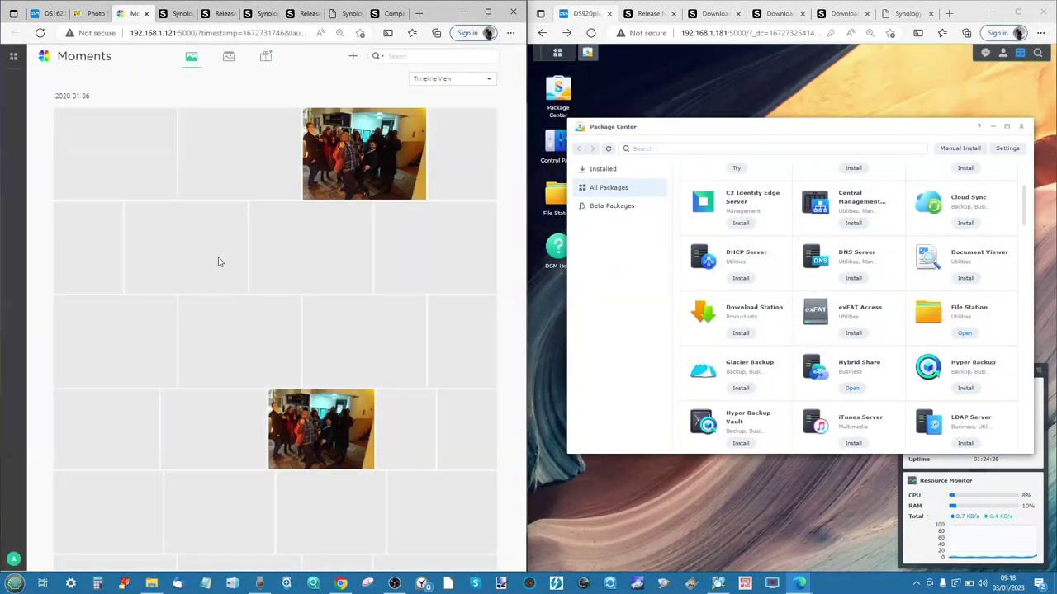
pyautogui.click(228, 62)
pyautogui.scroll(-10, 803, 267)
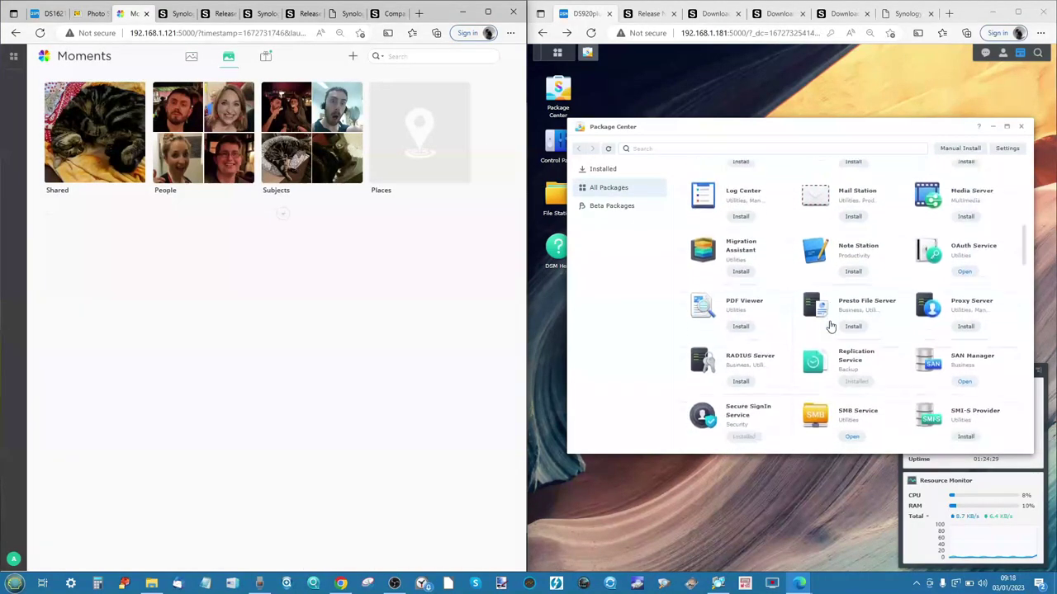
pyautogui.scroll(-3, 830, 326)
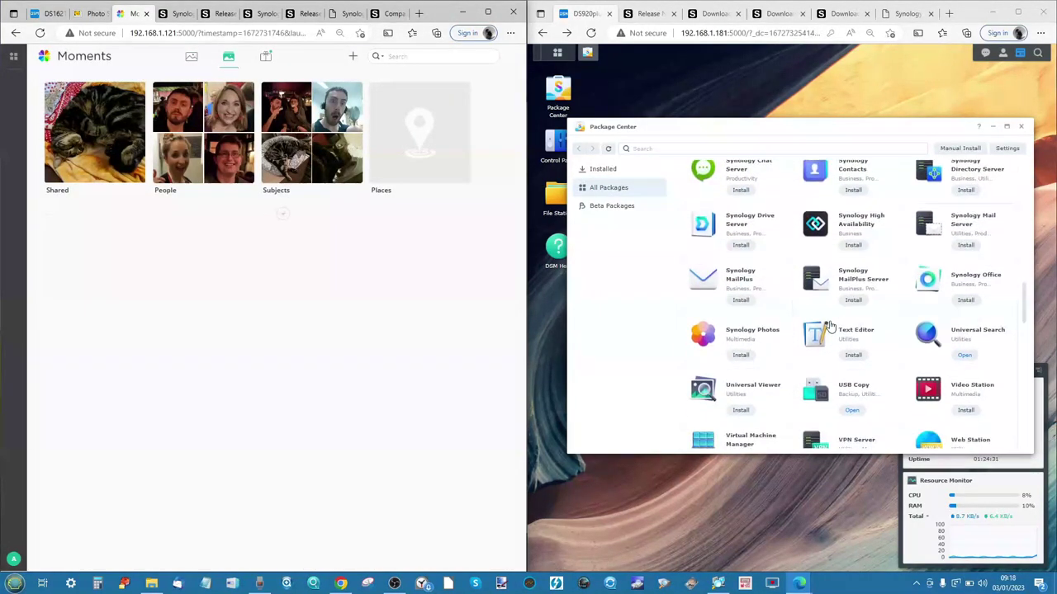
pyautogui.click(750, 332)
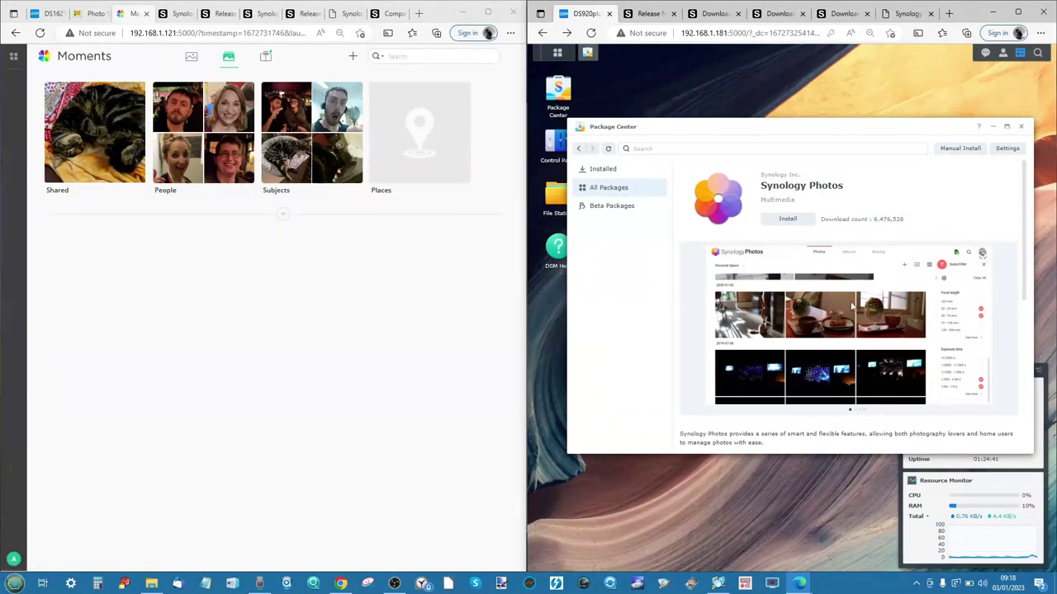
pyautogui.scroll(-1, 852, 307)
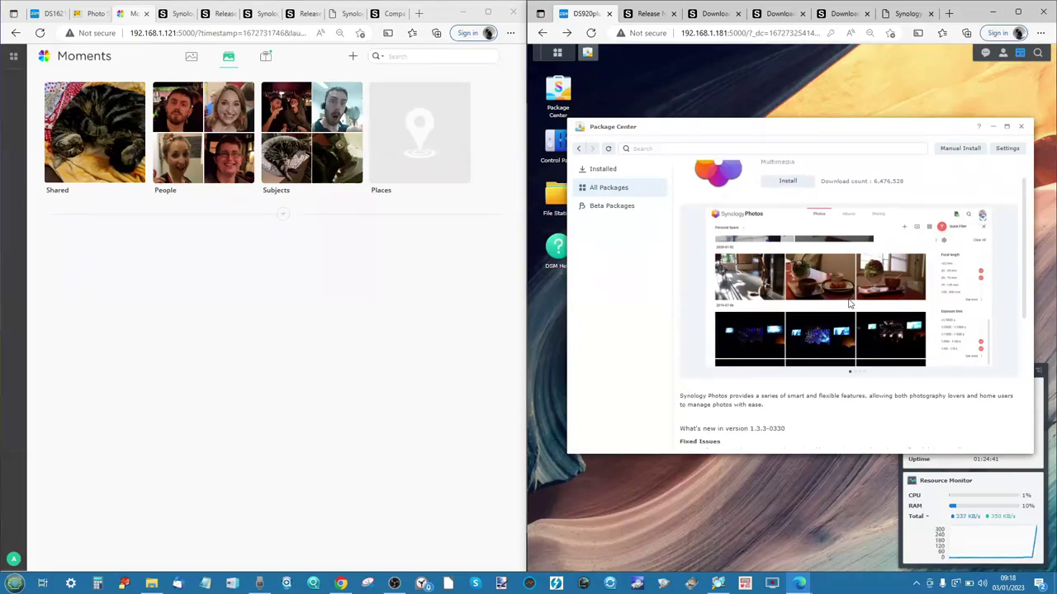
# Examine Photo Station's General settings on the DSM 6 NAS and browse the Subjects albums in Moments
pyautogui.click(91, 14)
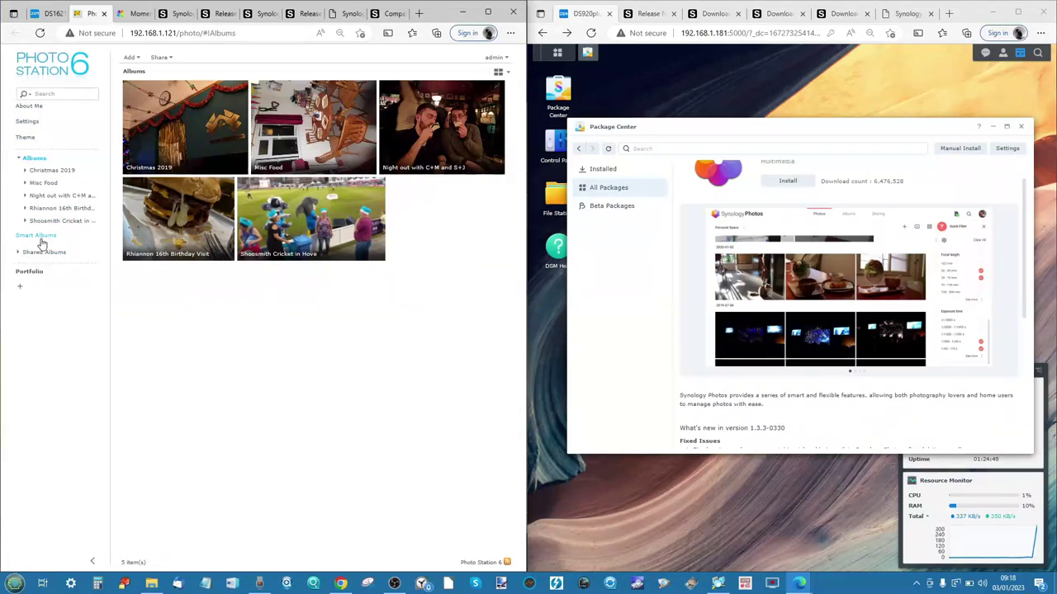
pyautogui.click(36, 126)
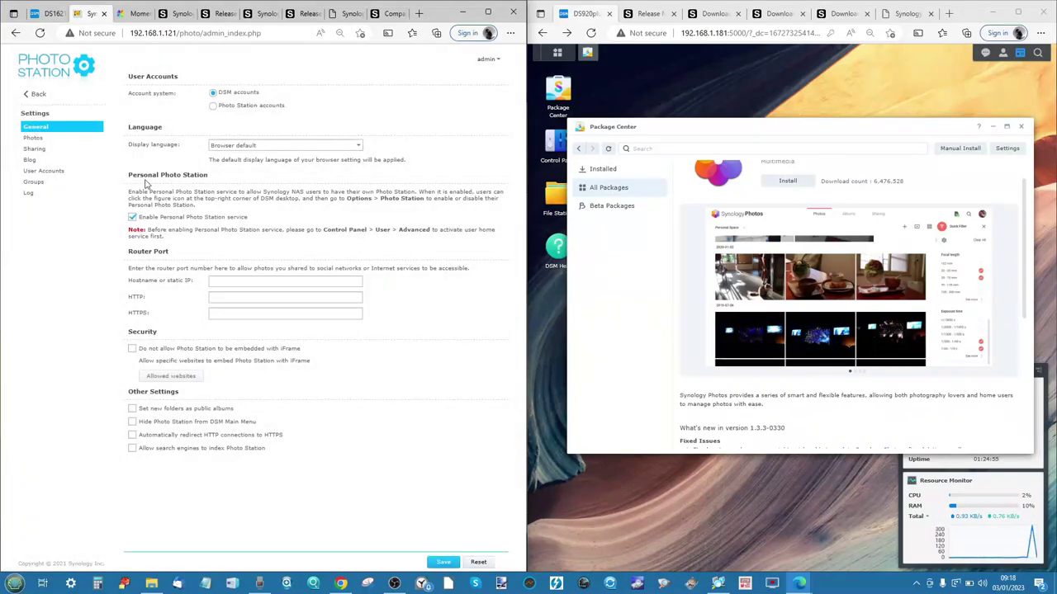
pyautogui.click(136, 15)
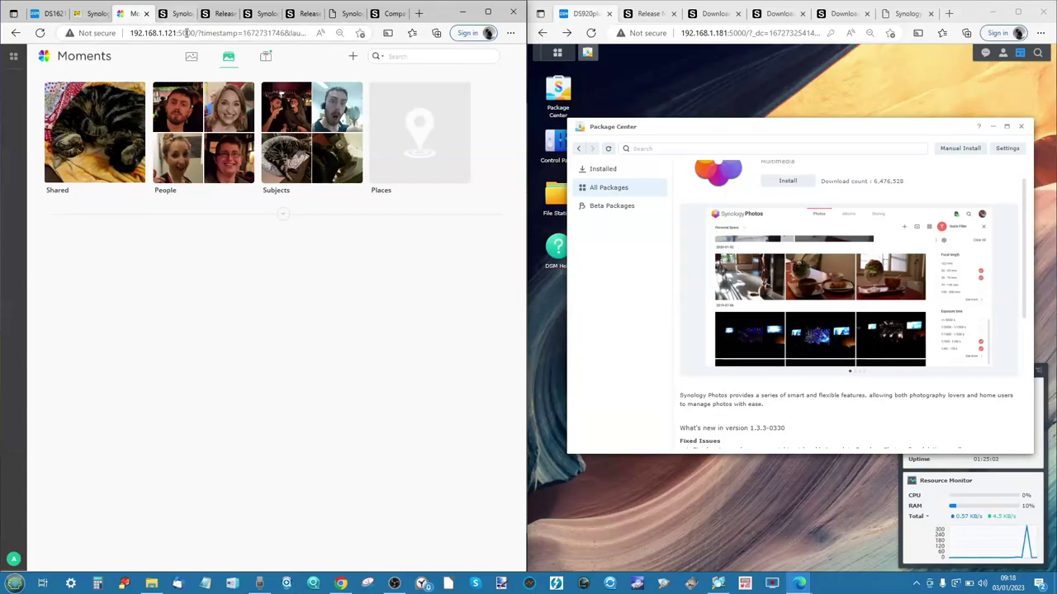
pyautogui.click(302, 122)
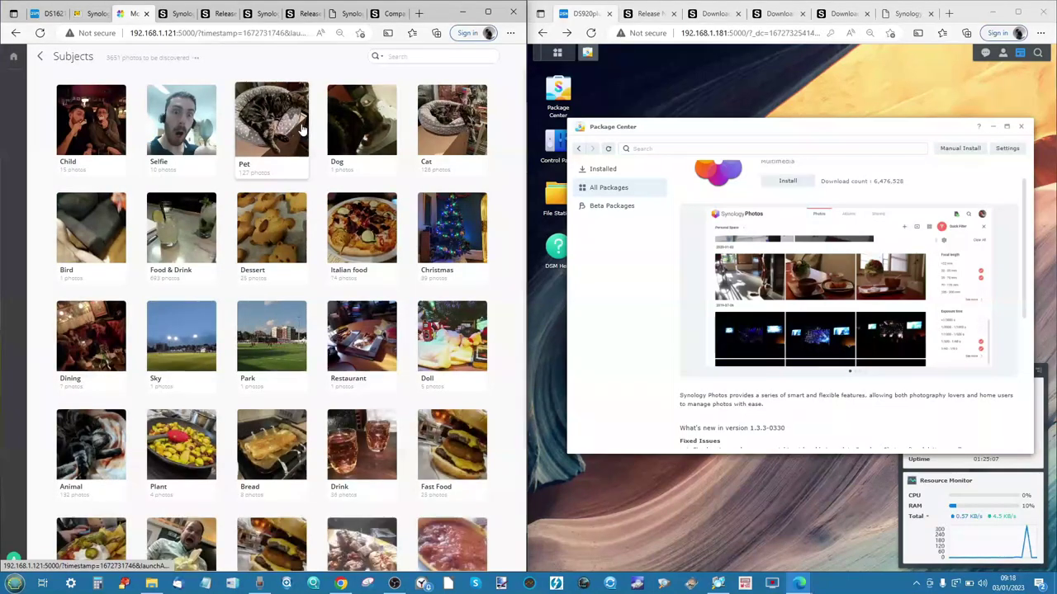
pyautogui.scroll(-2, 302, 130)
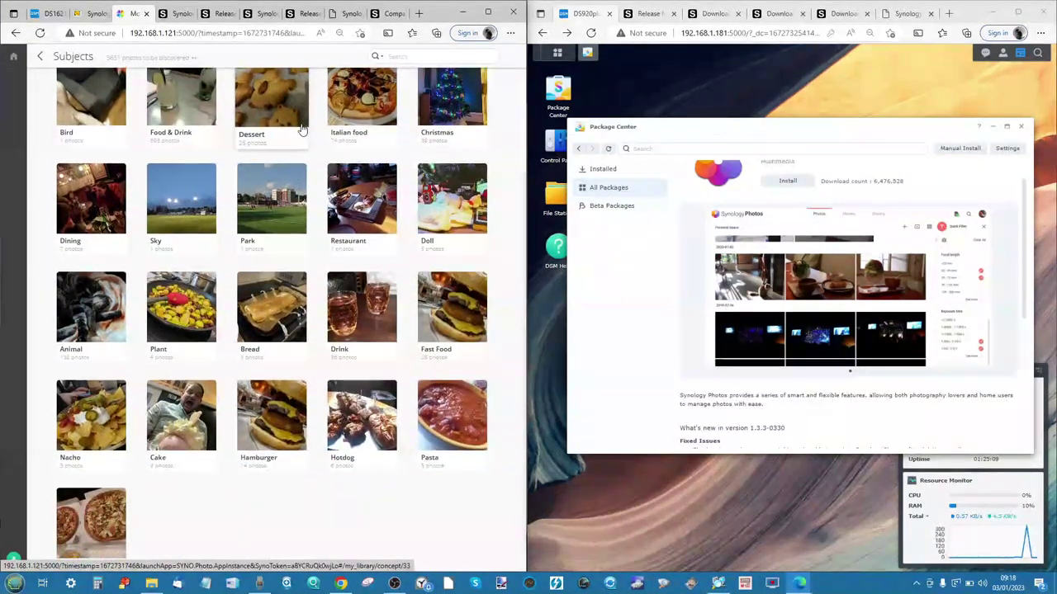
pyautogui.scroll(2, 153, 209)
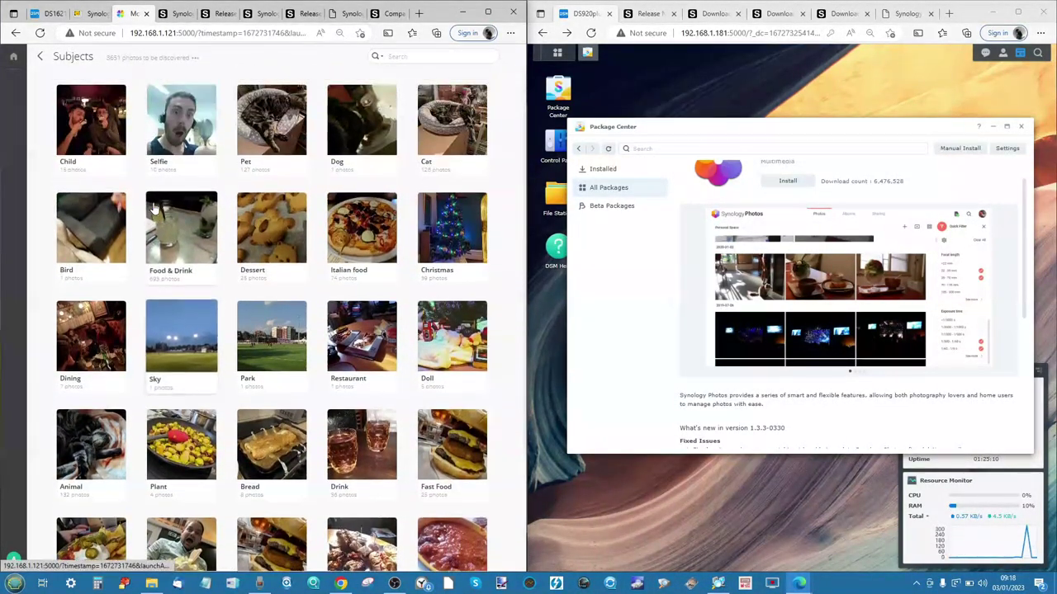
pyautogui.scroll(-1, 184, 132)
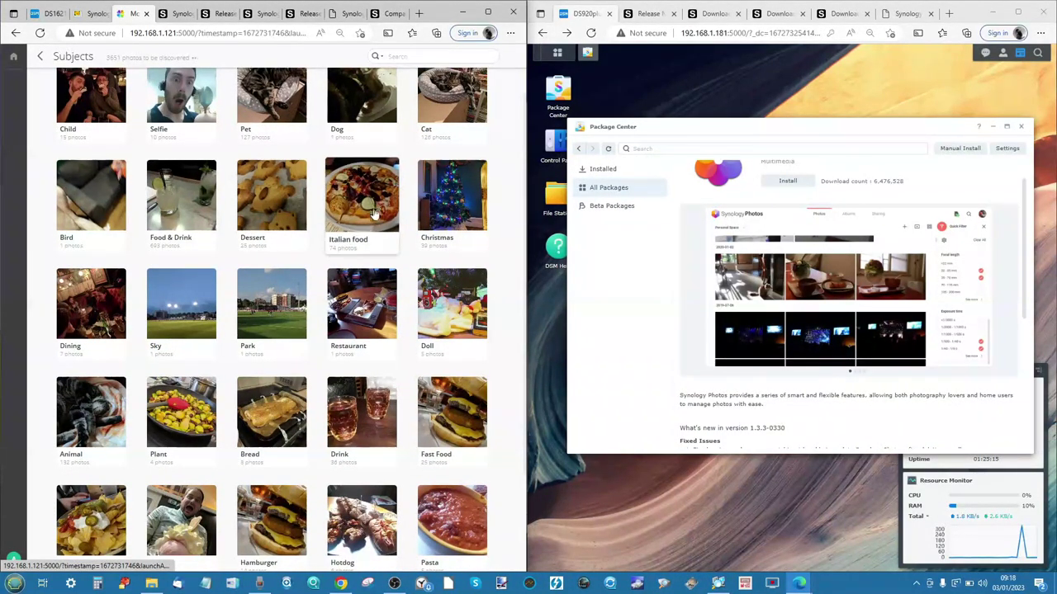
pyautogui.scroll(-2, 247, 339)
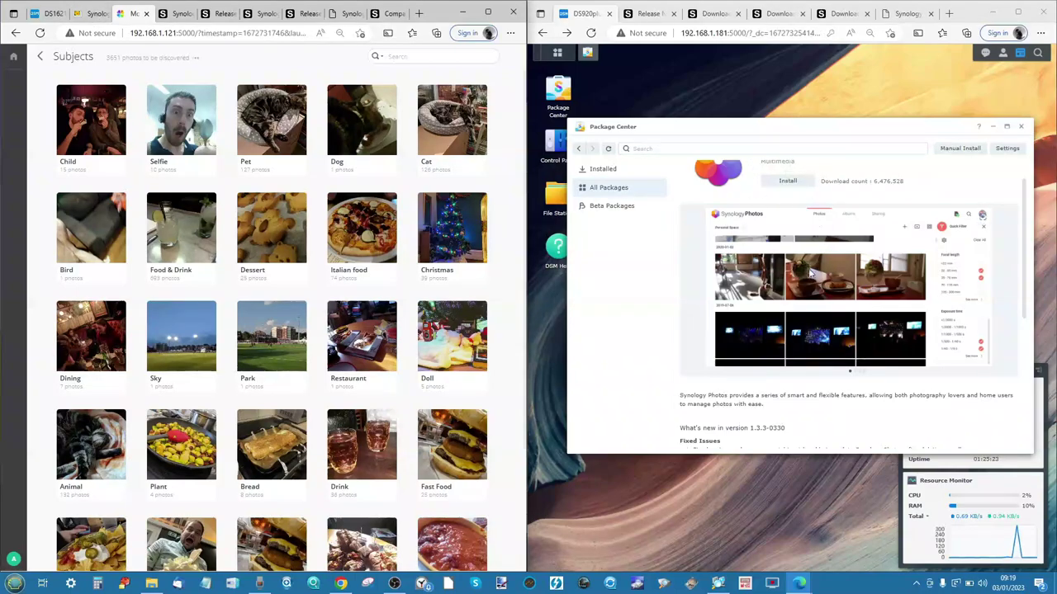
# Examine the Synology Photos package page, including its release notes, version information and dependent packages
pyautogui.scroll(1, 805, 270)
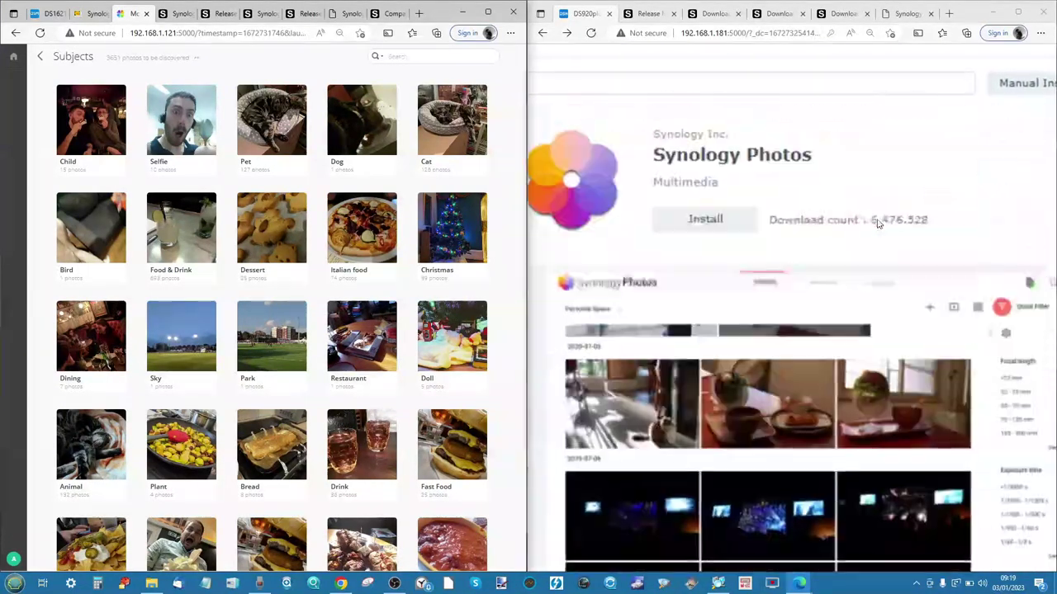
pyautogui.scroll(-5, 877, 223)
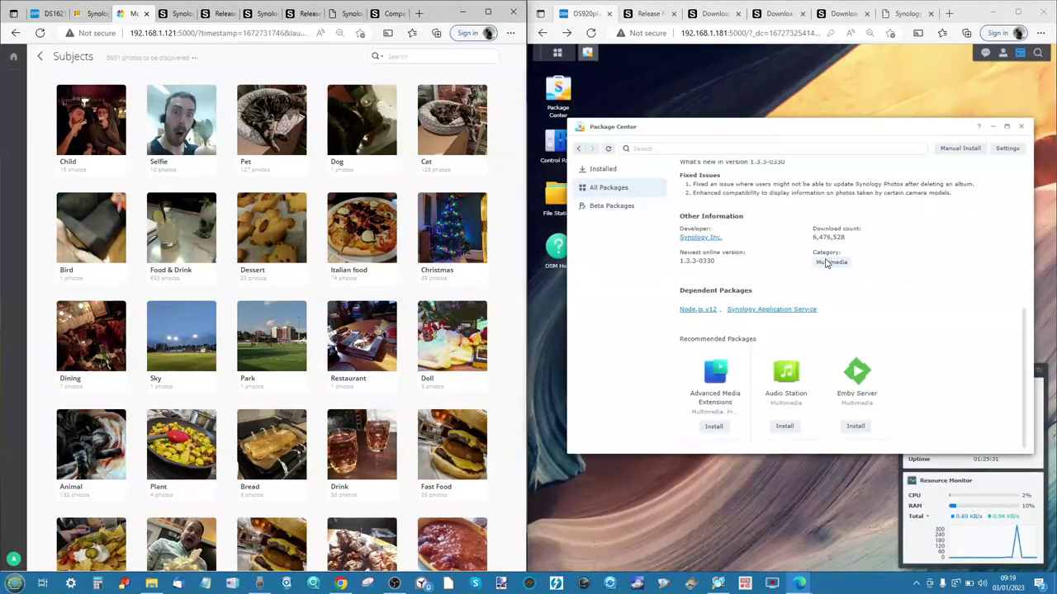
pyautogui.scroll(5, 729, 426)
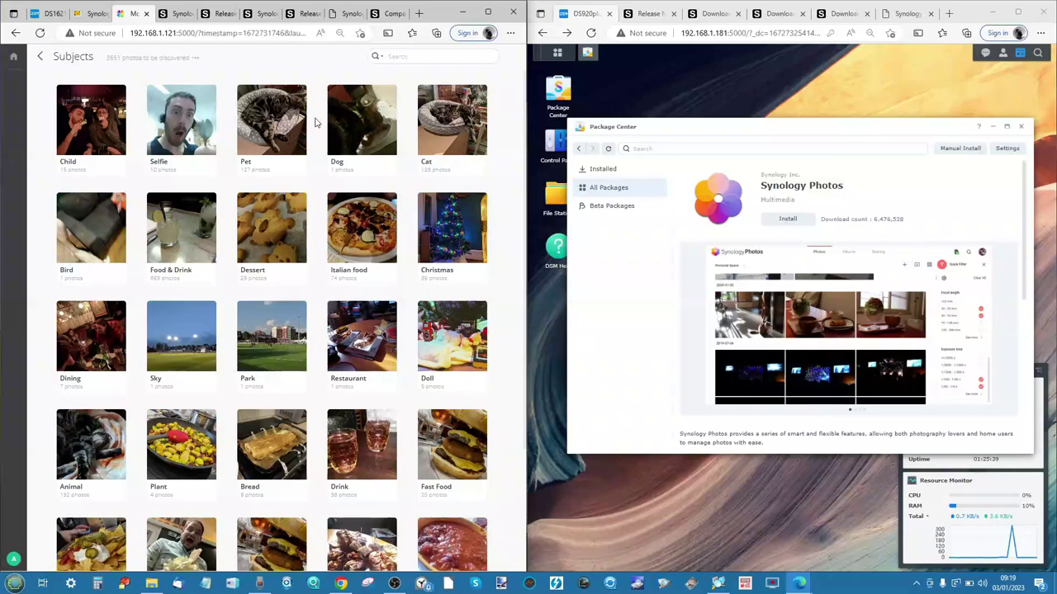
# Return from Subjects to the Moments album overview and bring back the Photo Station settings page
pyautogui.click(37, 62)
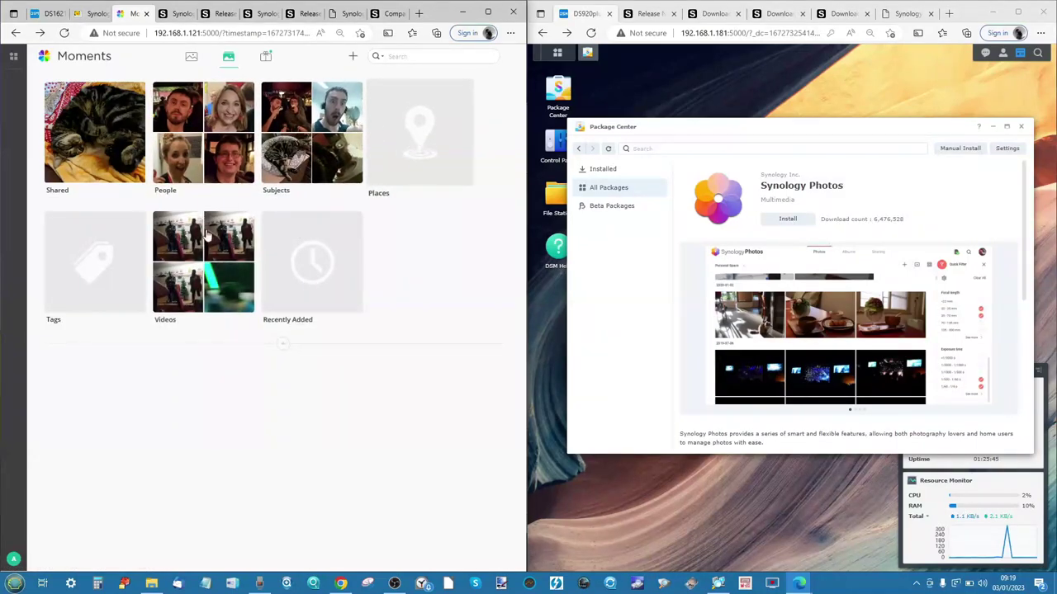
pyautogui.click(93, 16)
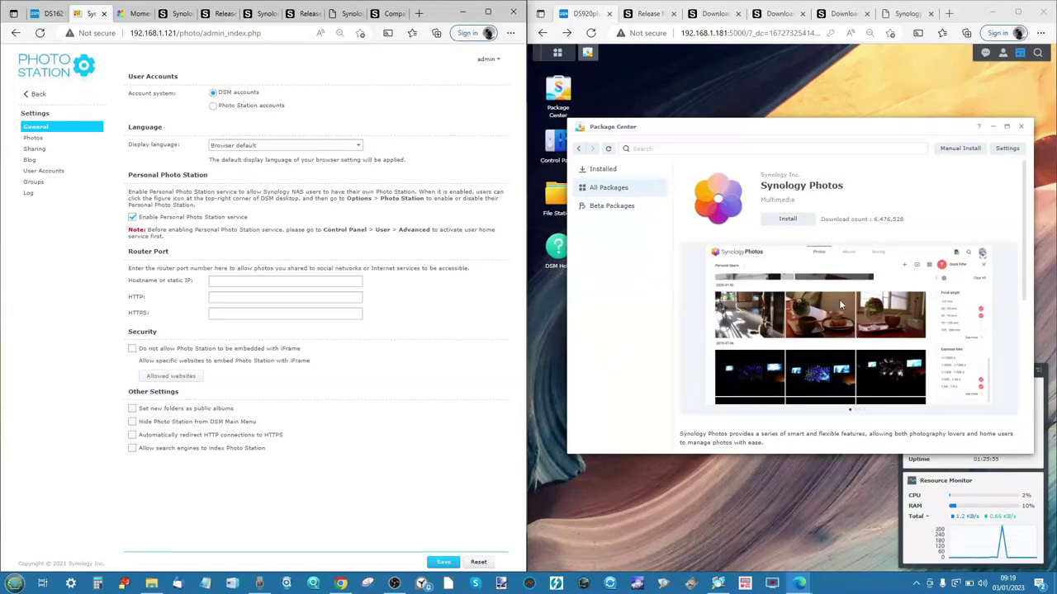
# Compare the installed packages on DSM 7 with the DSM 6 main menu apps, and minimize Package Center
pyautogui.click(613, 175)
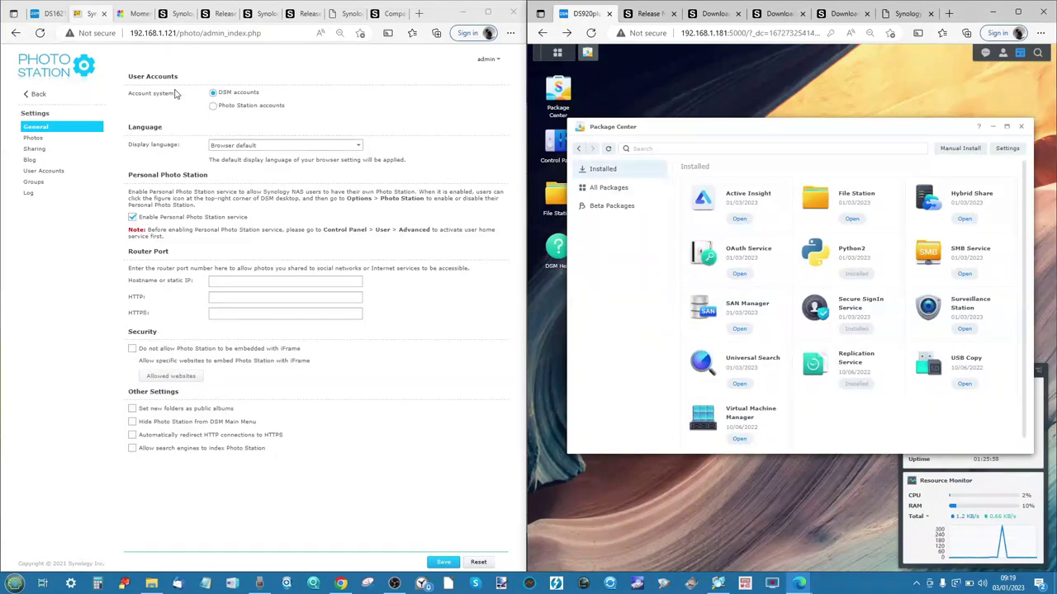
pyautogui.click(49, 15)
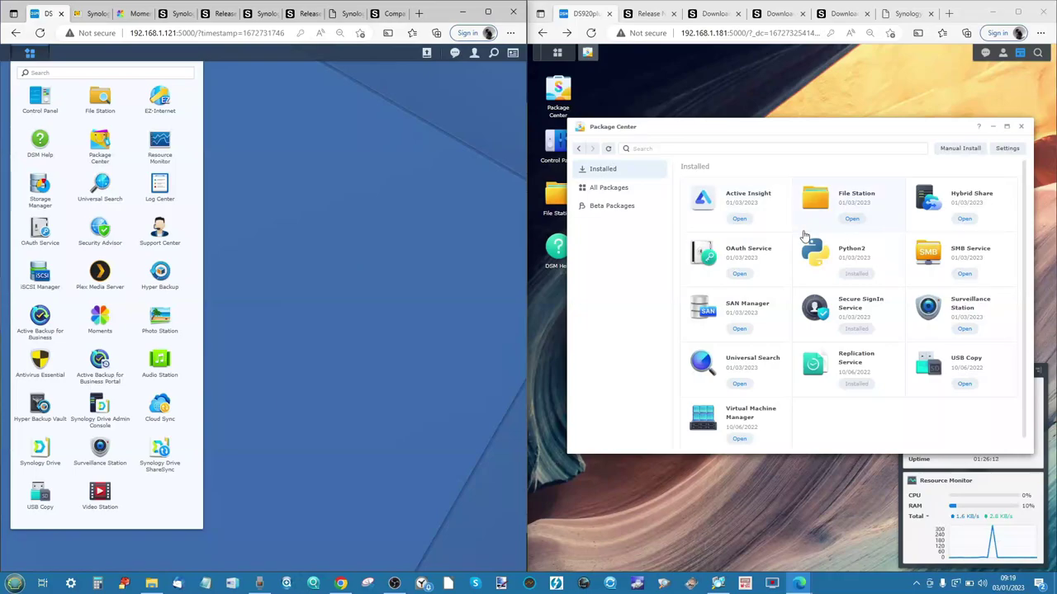
pyautogui.click(385, 226)
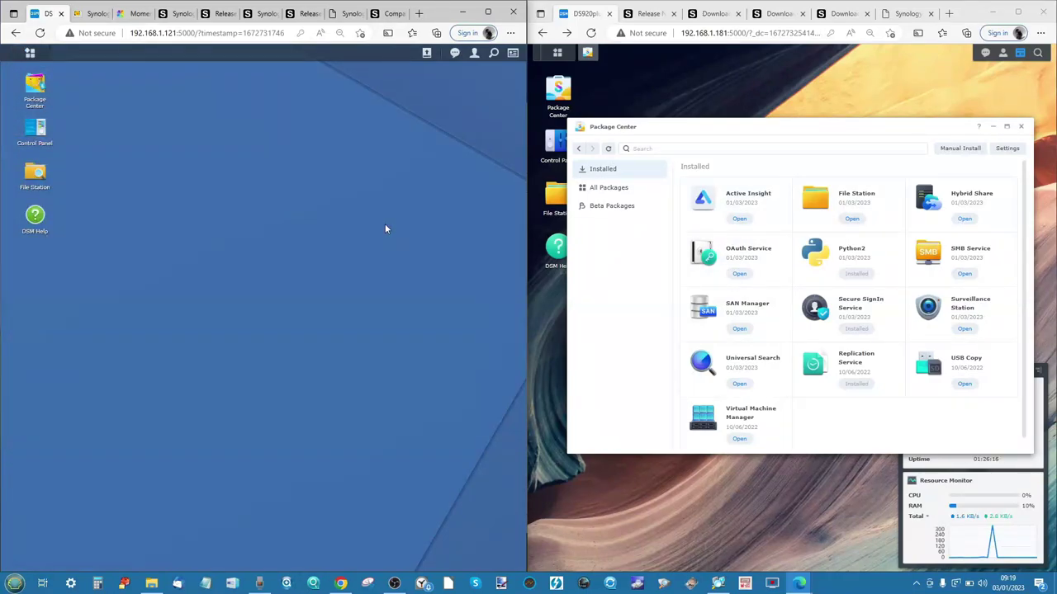
pyautogui.click(30, 54)
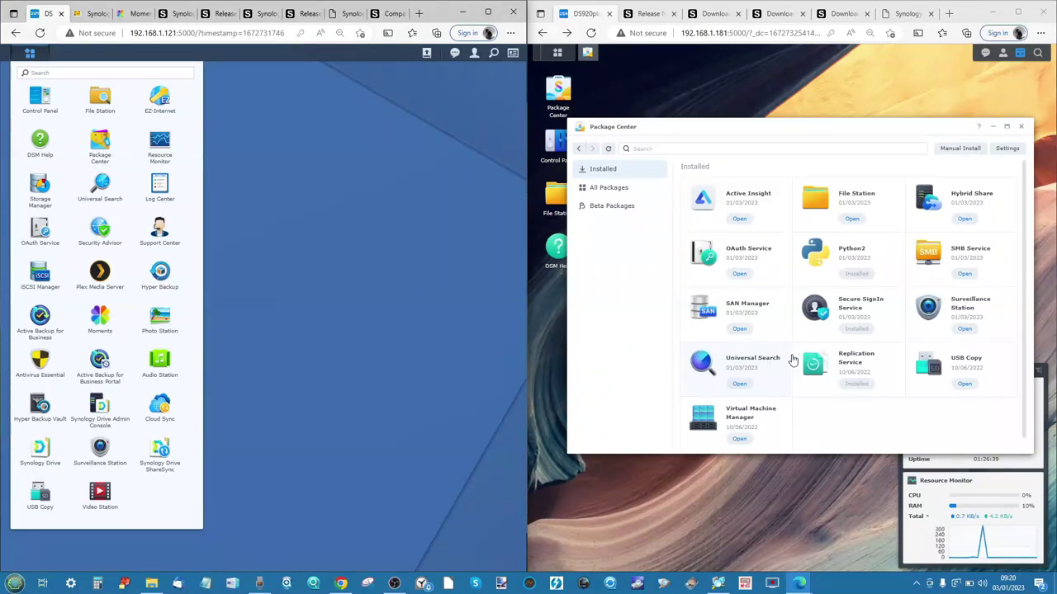
pyautogui.click(309, 260)
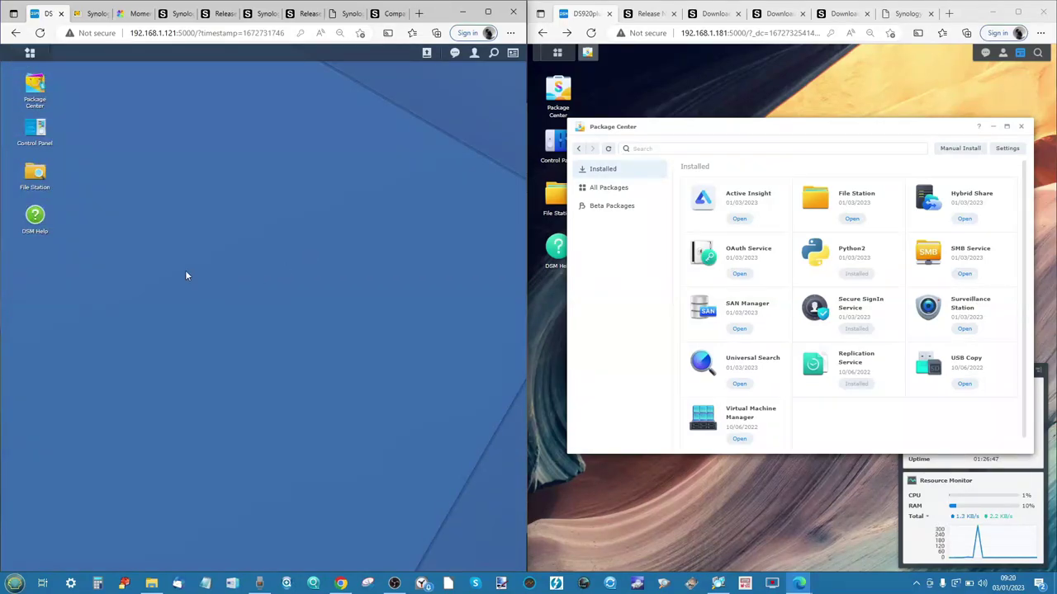
pyautogui.click(995, 123)
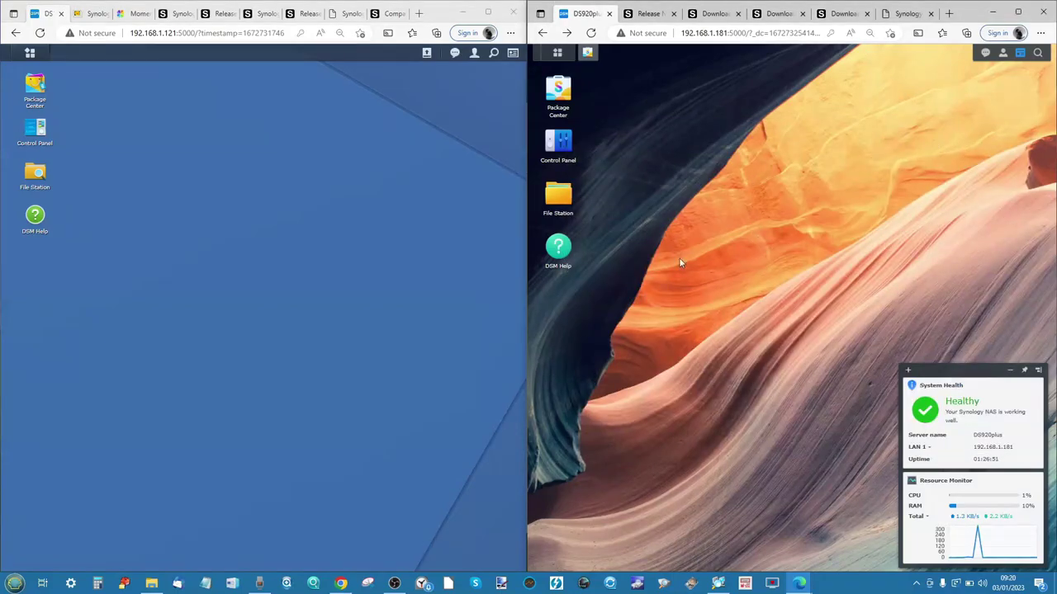
# Open DSM Help on both NAS desktops and reposition the two help windows for a side-by-side comparison
pyautogui.click(558, 248)
pyautogui.click(55, 220)
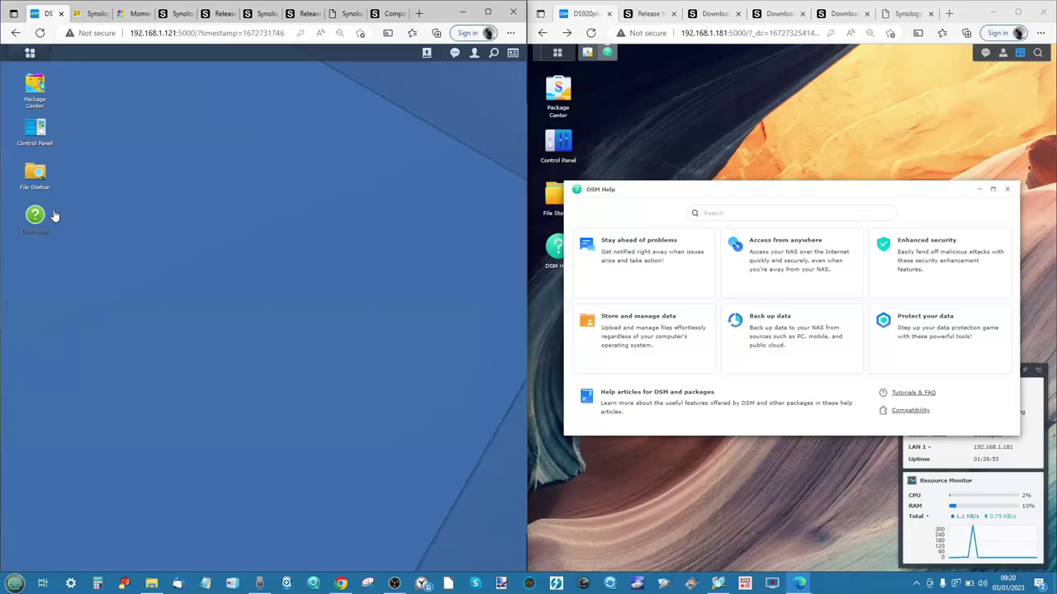
pyautogui.click(38, 218)
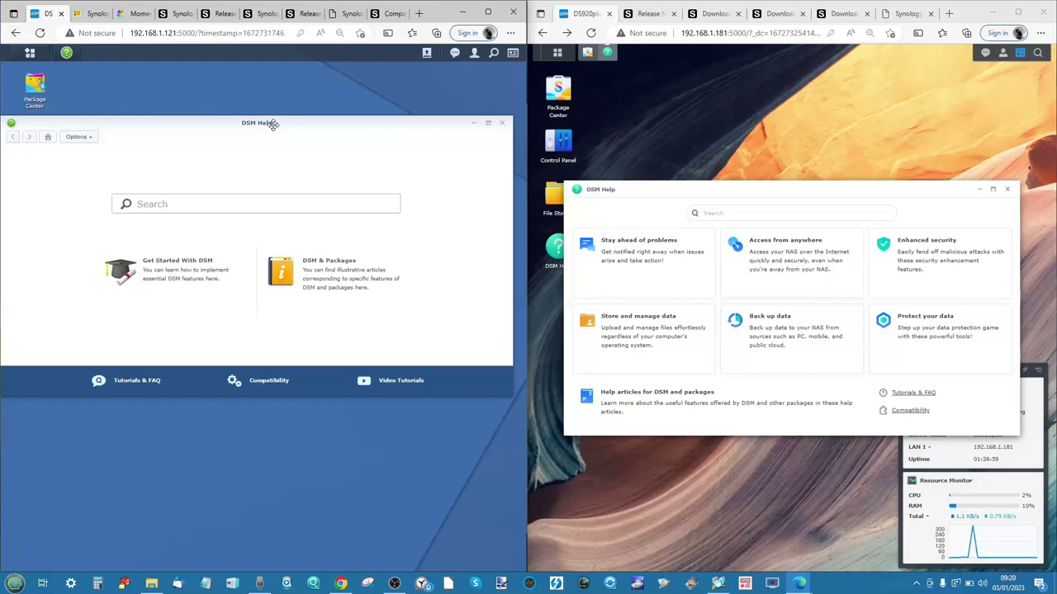
pyautogui.moveTo(273, 125); pyautogui.dragTo(284, 168)
pyautogui.moveTo(618, 188); pyautogui.dragTo(646, 156)
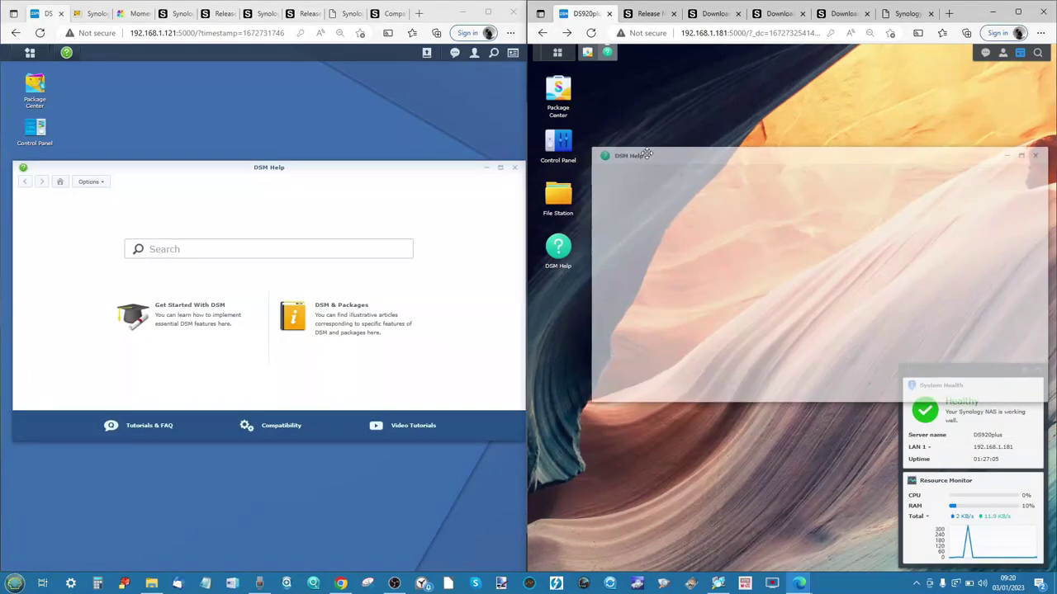
# Browse the DSM 7 help topics from Access from anywhere to Back up data, and close DSM Help on DSM 6
pyautogui.click(818, 238)
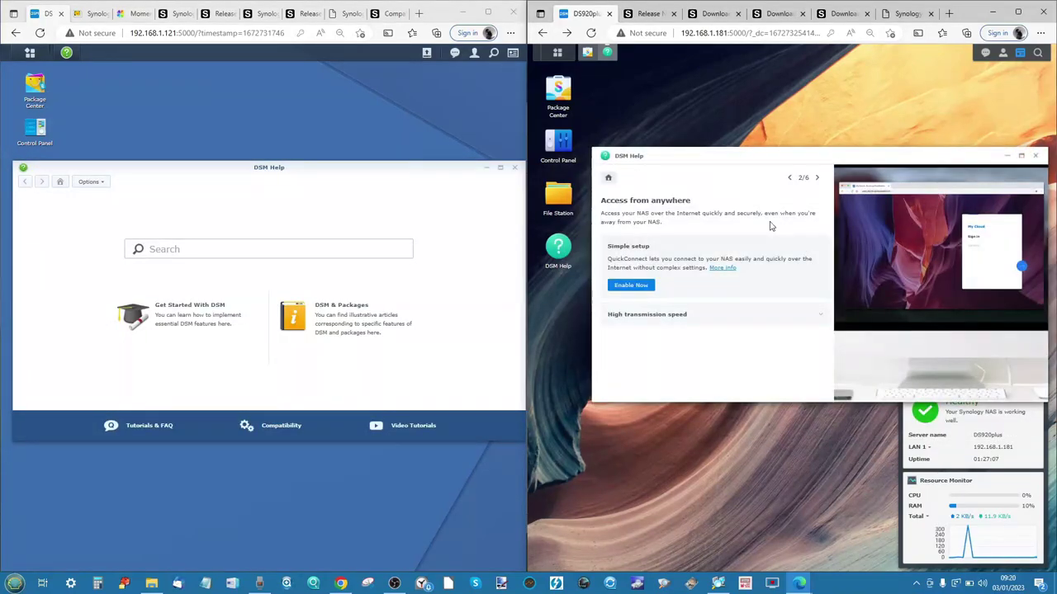
pyautogui.click(817, 176)
pyautogui.click(817, 177)
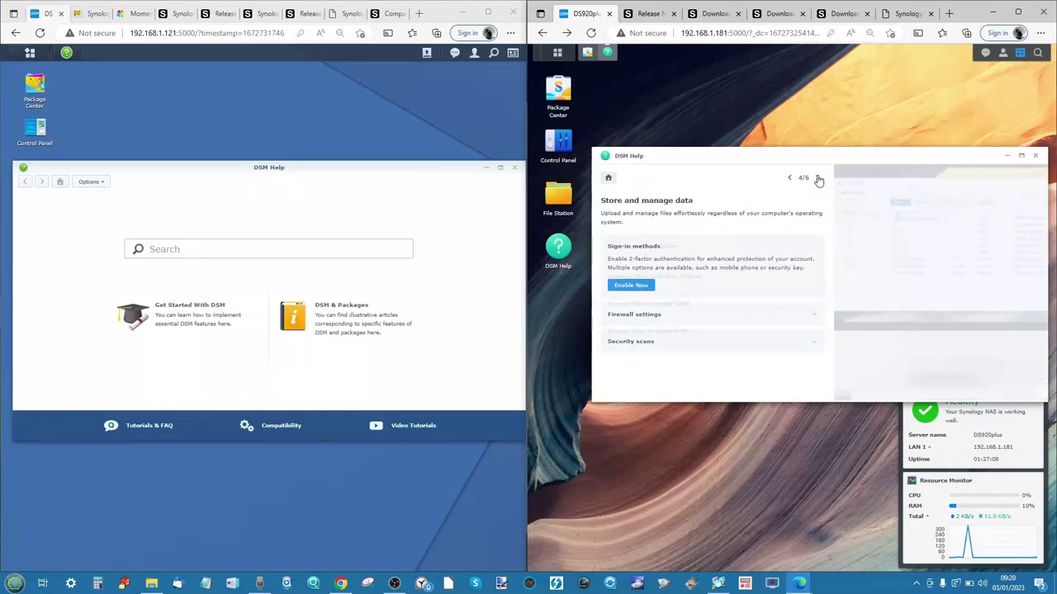
pyautogui.click(817, 177)
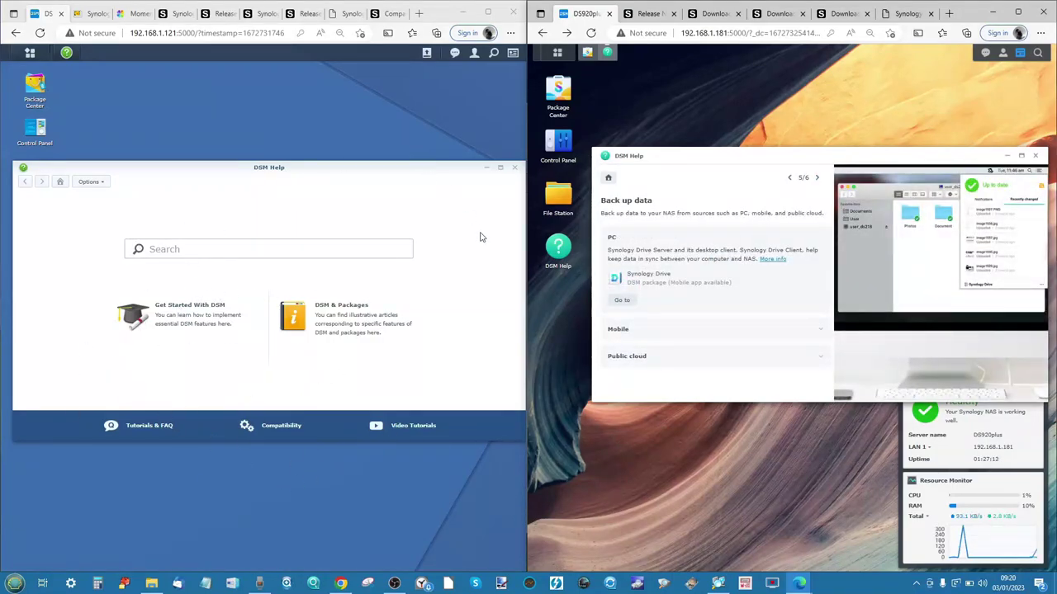
pyautogui.click(515, 167)
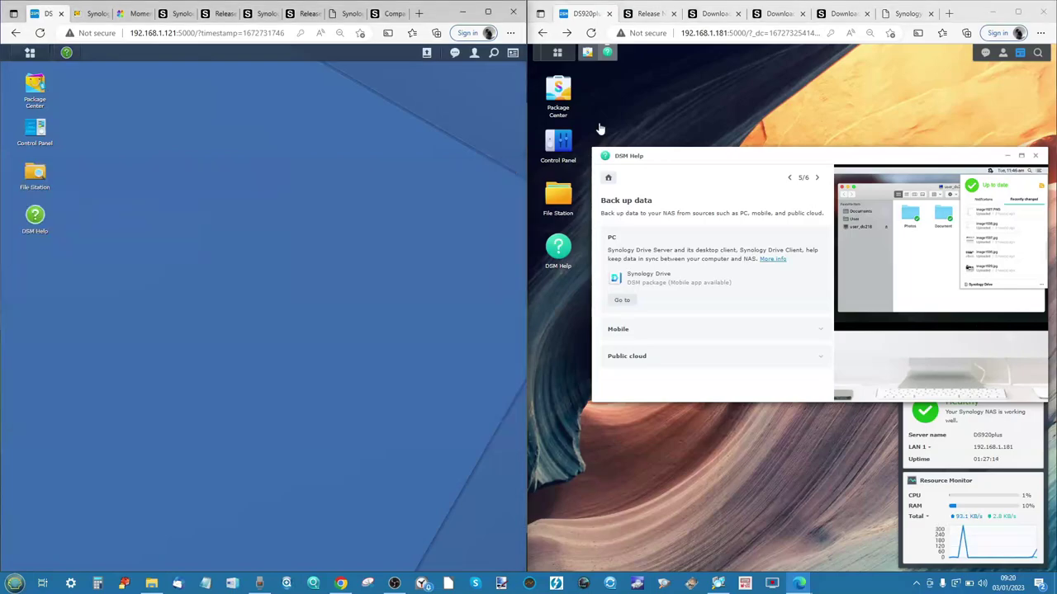
# Close DSM Help on DSM 7 and compare the apps in the main menus of both NAS desktops
pyautogui.click(1035, 156)
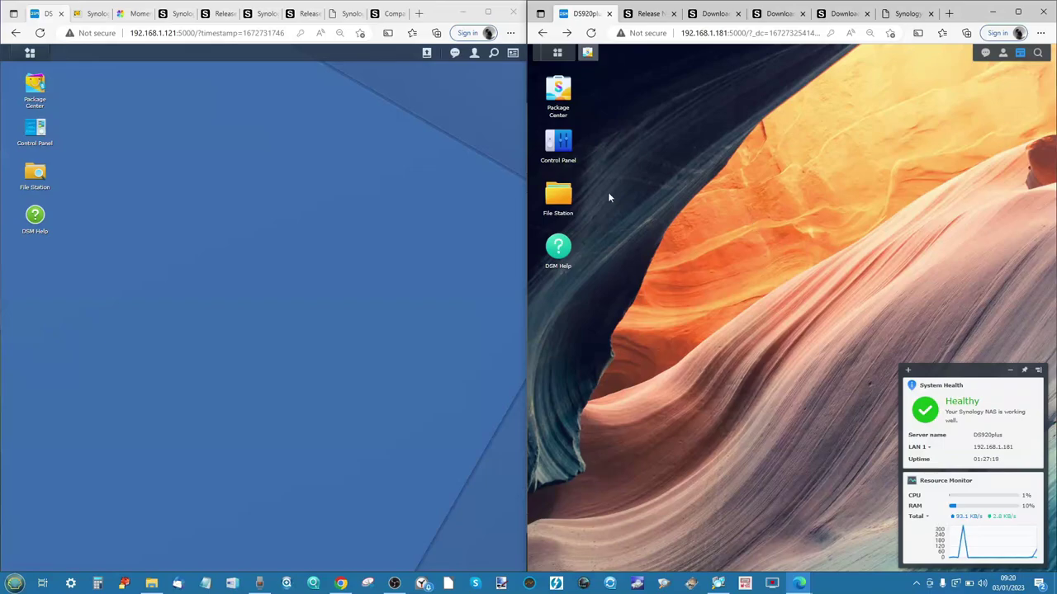
pyautogui.click(561, 55)
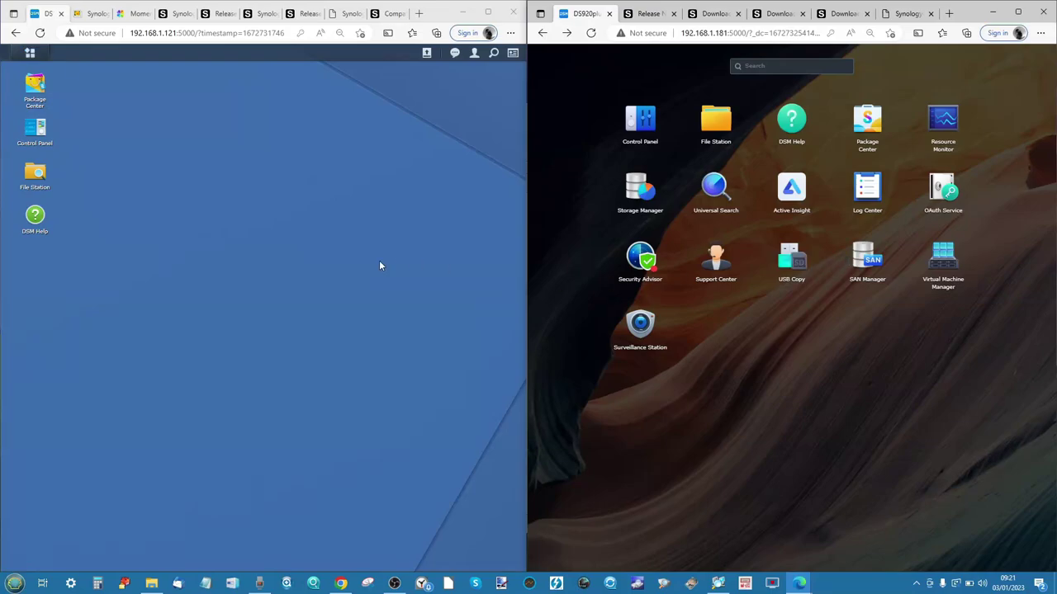
pyautogui.click(338, 272)
pyautogui.click(866, 346)
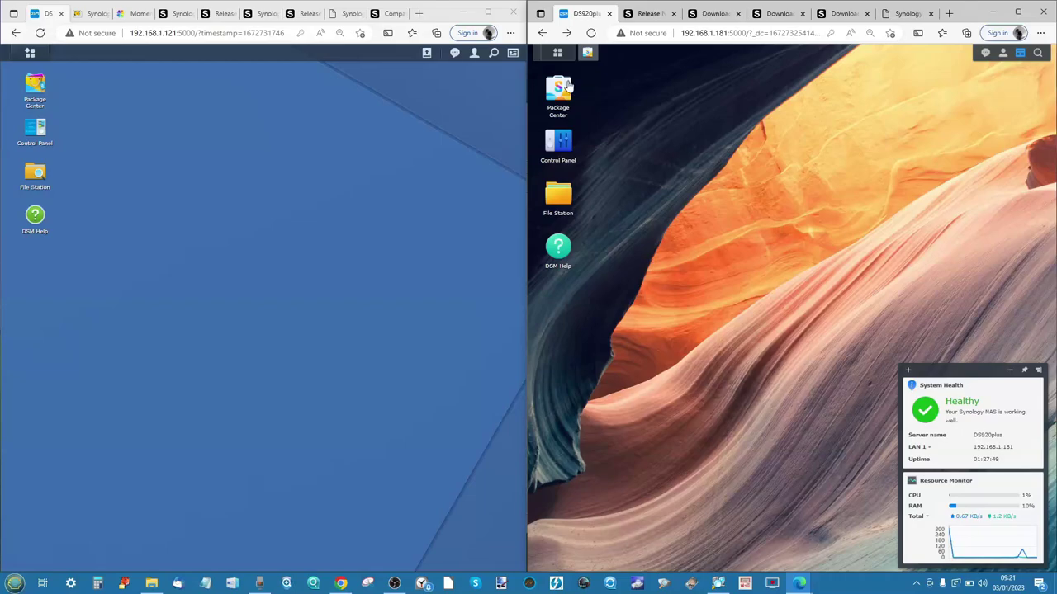
pyautogui.click(32, 52)
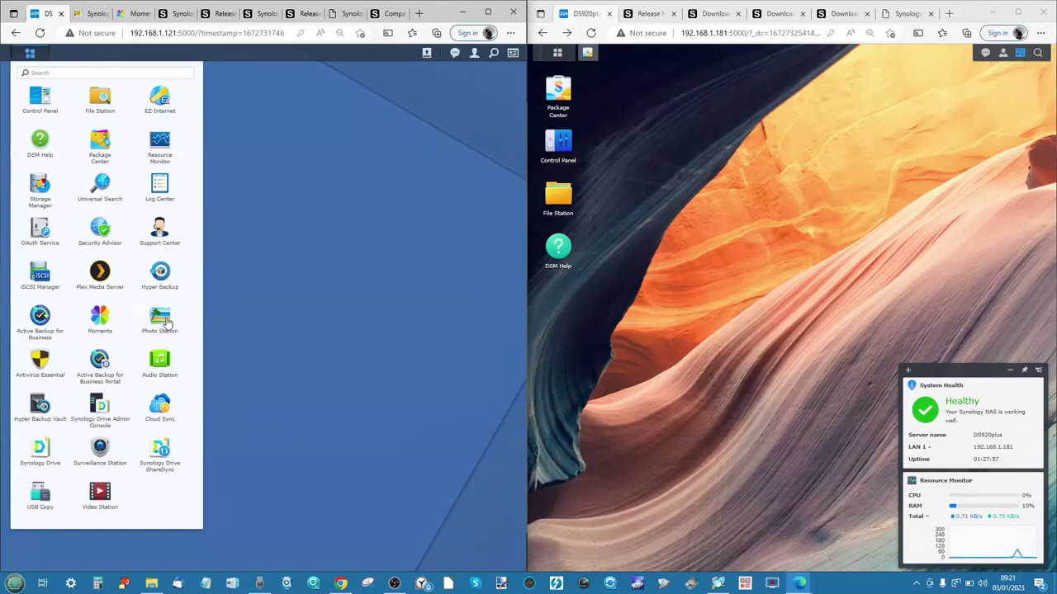
pyautogui.click(568, 51)
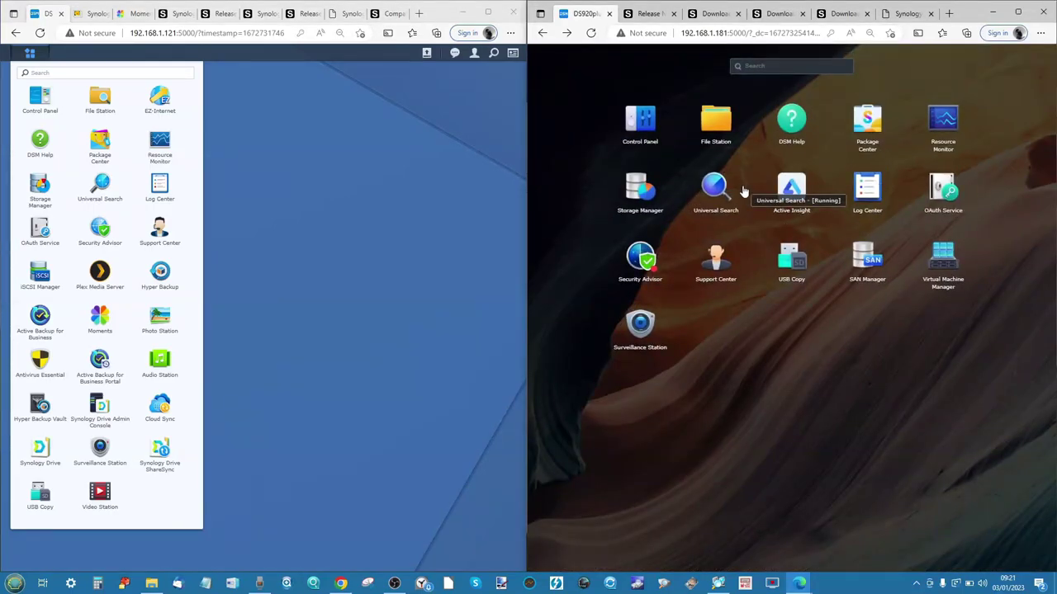
pyautogui.click(820, 322)
pyautogui.click(289, 128)
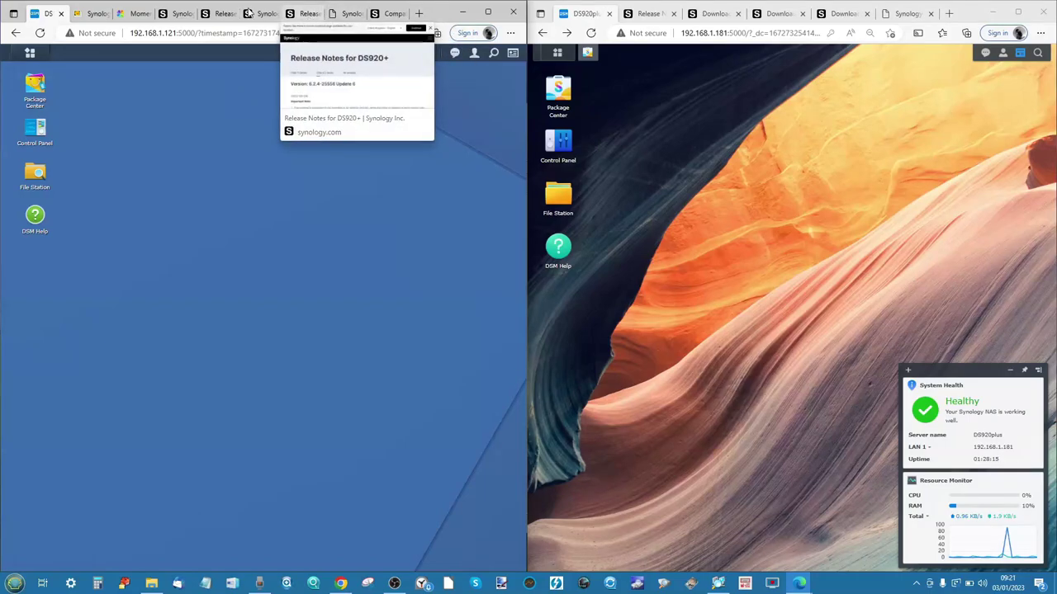
# On Synology's product support status page, set the Technical Support filter to All and filter the product name to DS920+
pyautogui.click(183, 18)
pyautogui.scroll(-1, 316, 260)
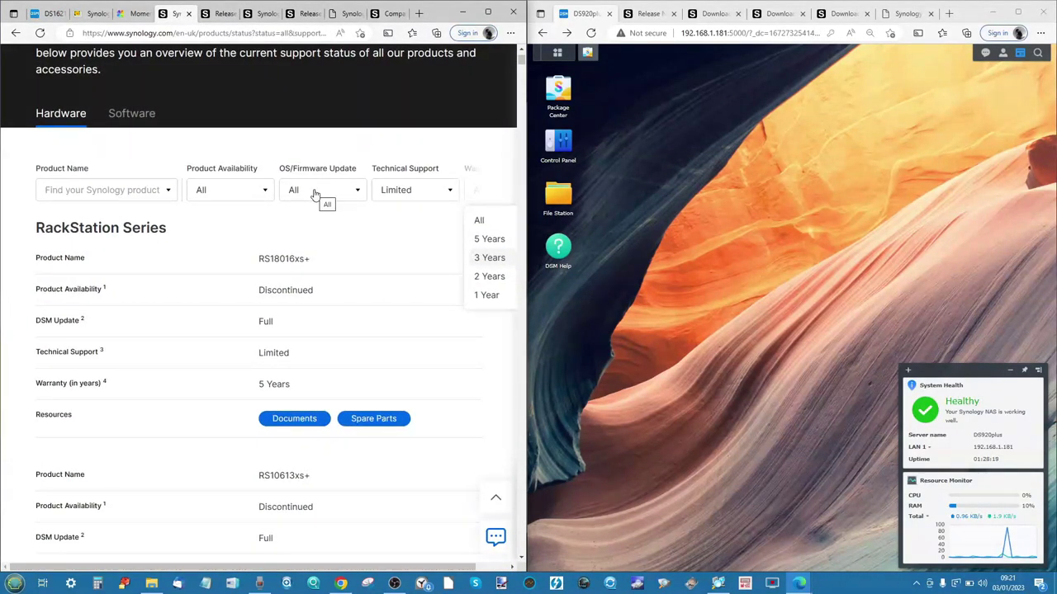
pyautogui.click(429, 191)
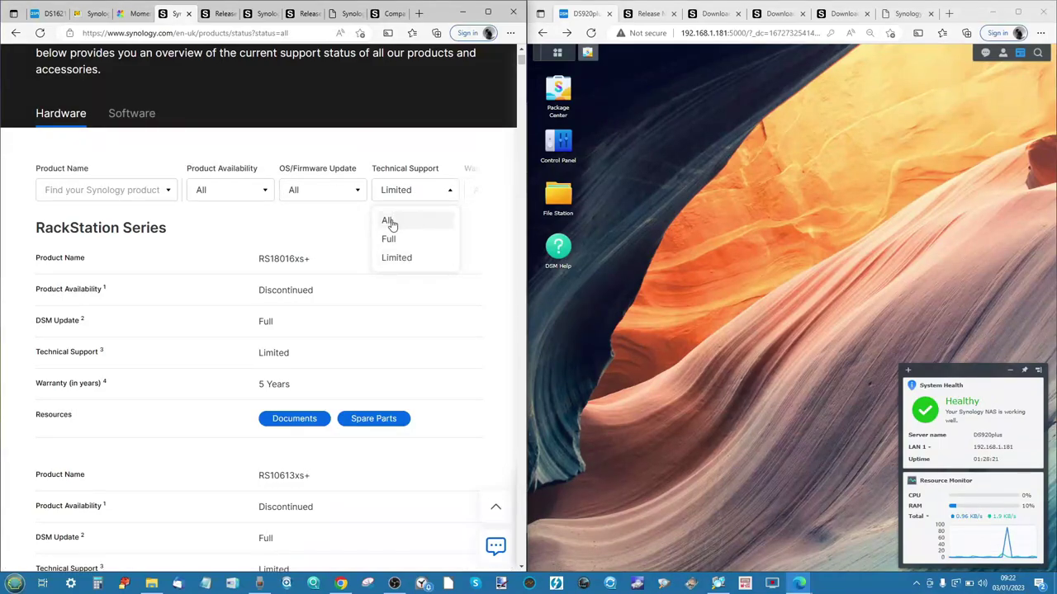
pyautogui.click(388, 221)
pyautogui.click(126, 196)
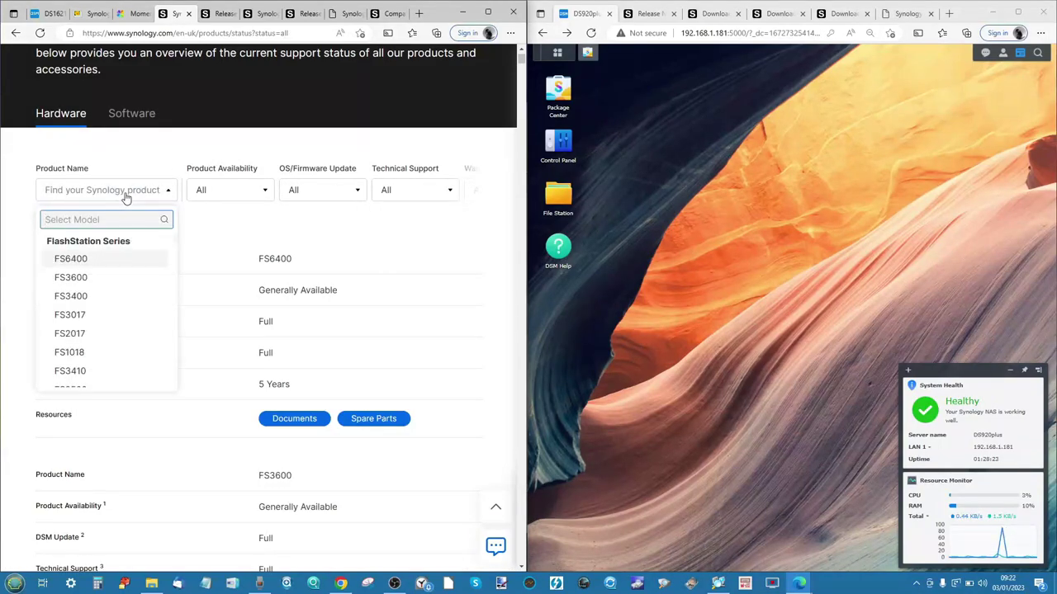
pyautogui.write('ds90')
pyautogui.press('BackSpace')
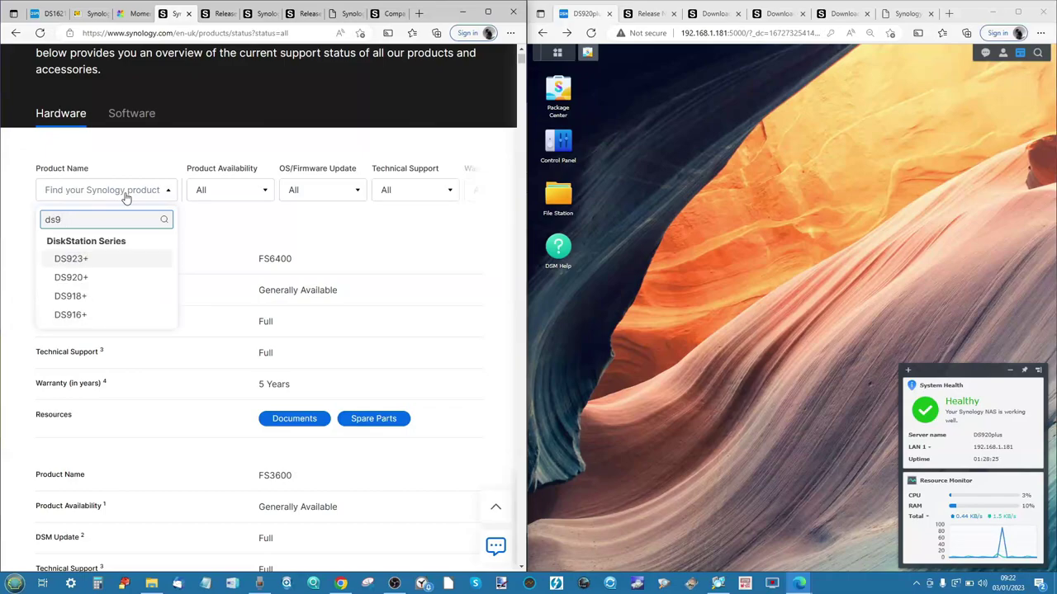
pyautogui.write('20')
pyautogui.click(68, 261)
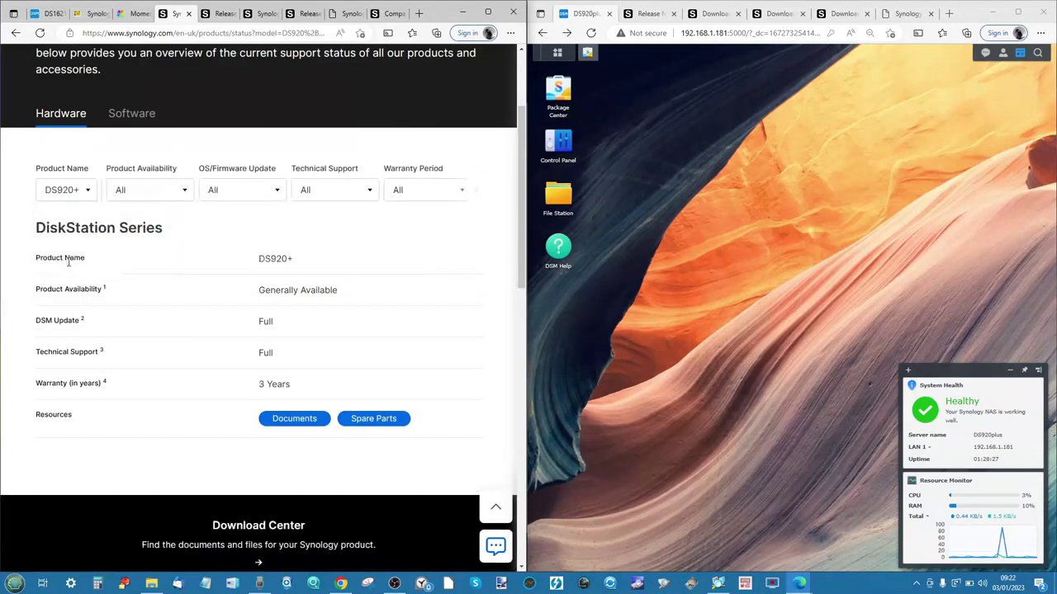
# Review the DS920+ support status and the explanatory notes, and open the limited product warranty page in a background browser tab
pyautogui.scroll(-1, 291, 269)
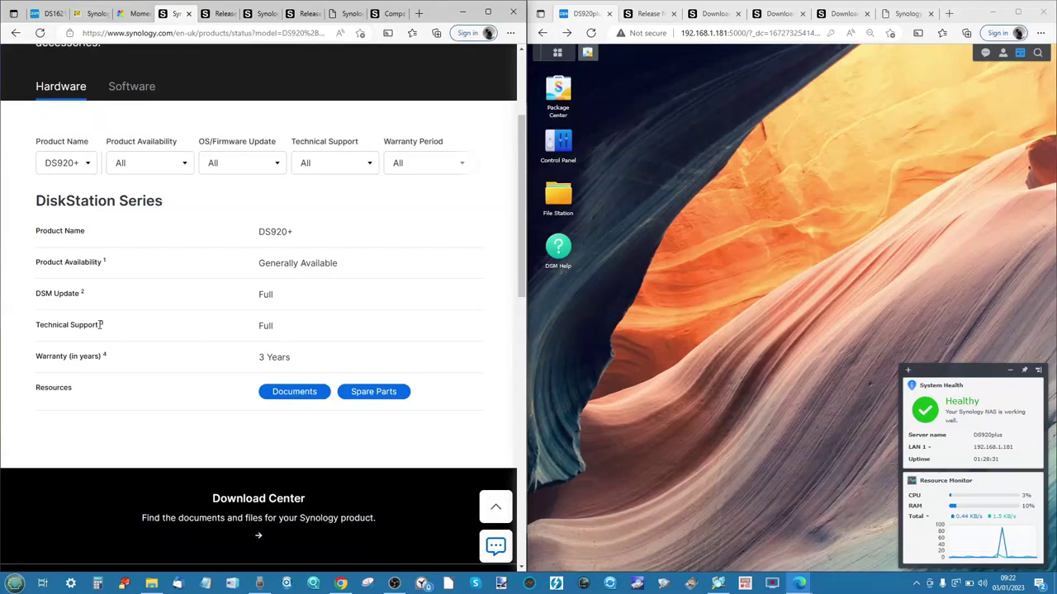
pyautogui.scroll(-3, 264, 345)
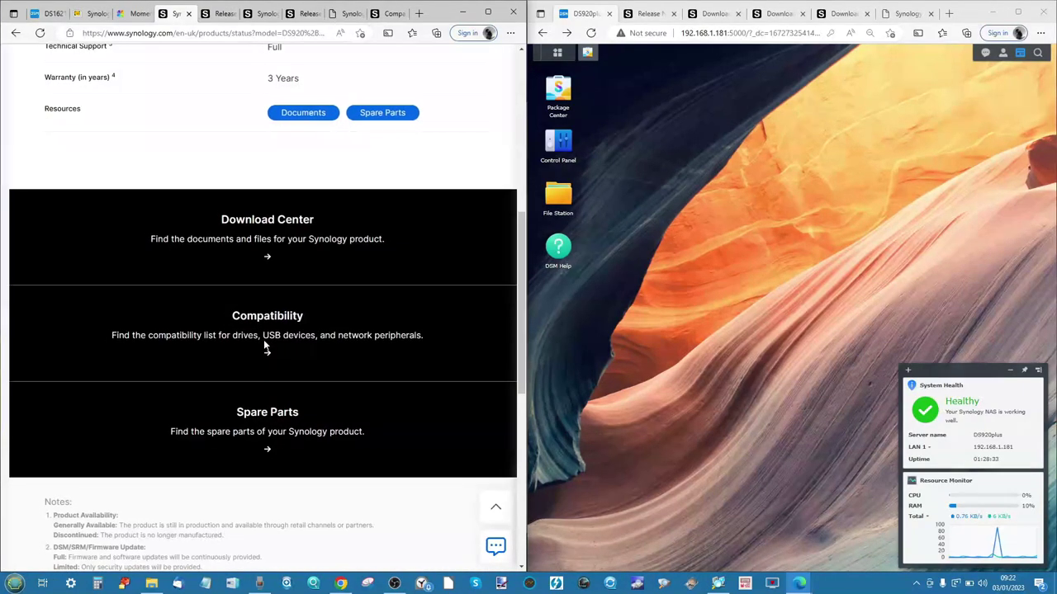
pyautogui.scroll(-3, 264, 345)
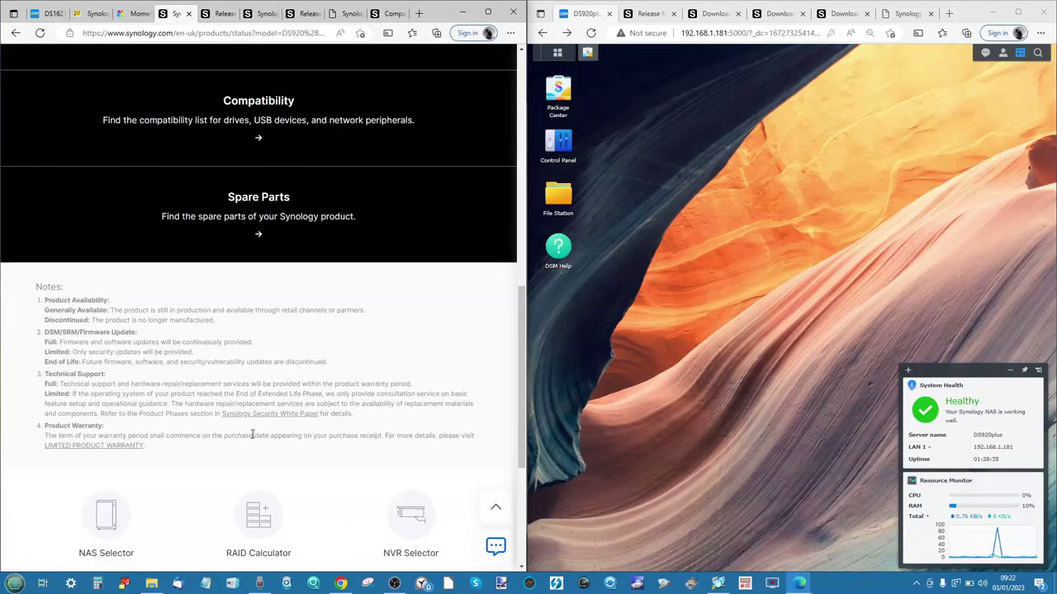
pyautogui.scroll(6, 179, 383)
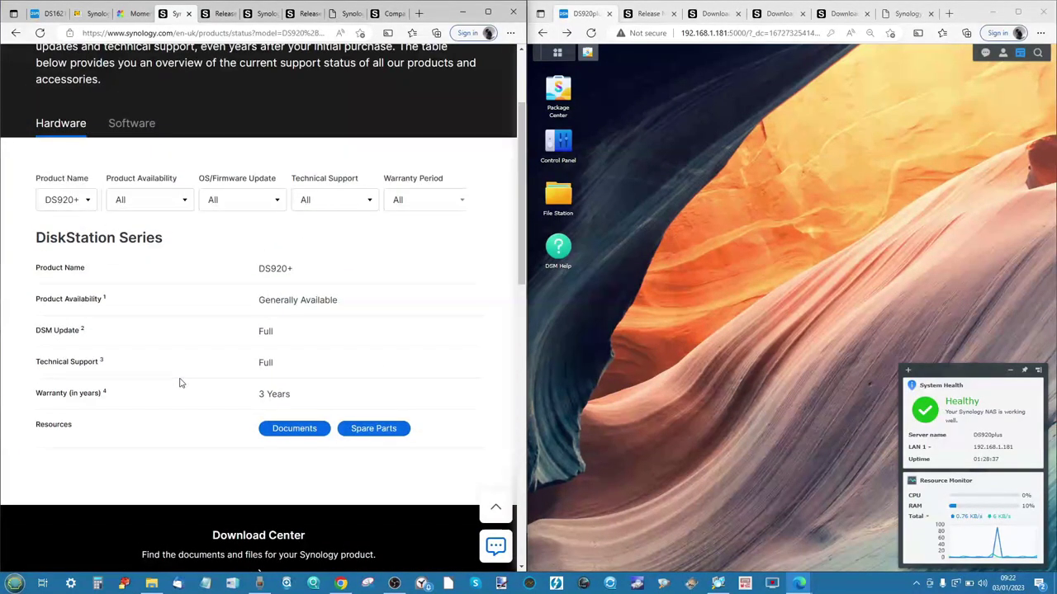
pyautogui.scroll(-6, 179, 383)
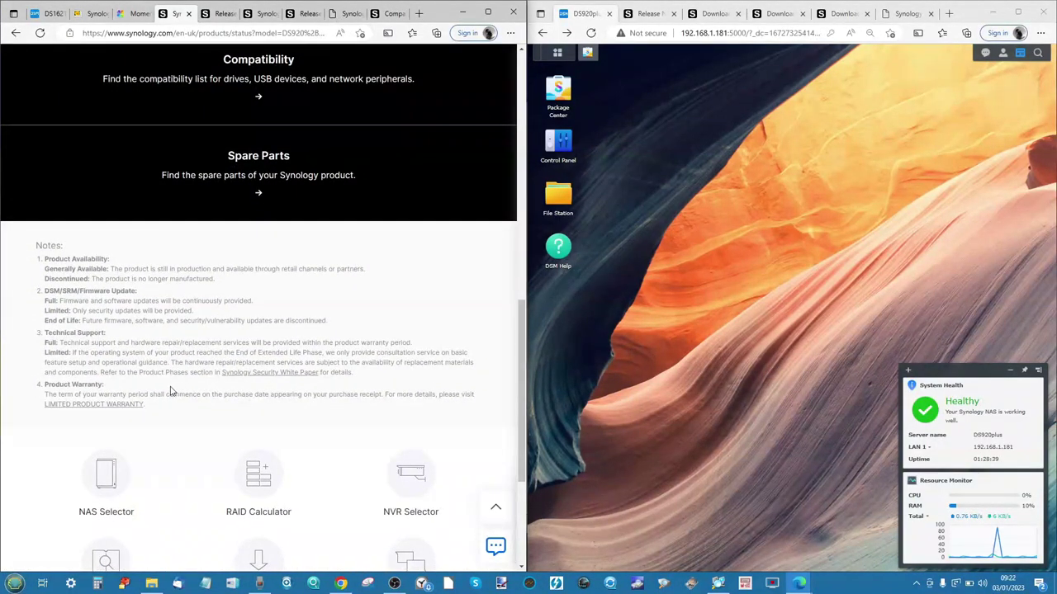
pyautogui.middleClick(106, 405)
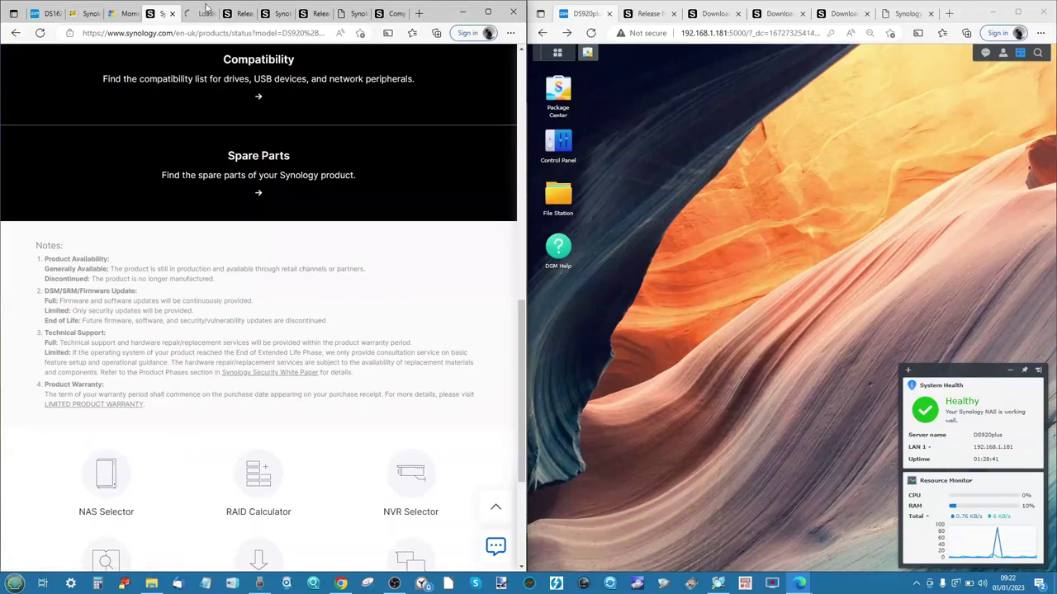
pyautogui.scroll(4, 177, 271)
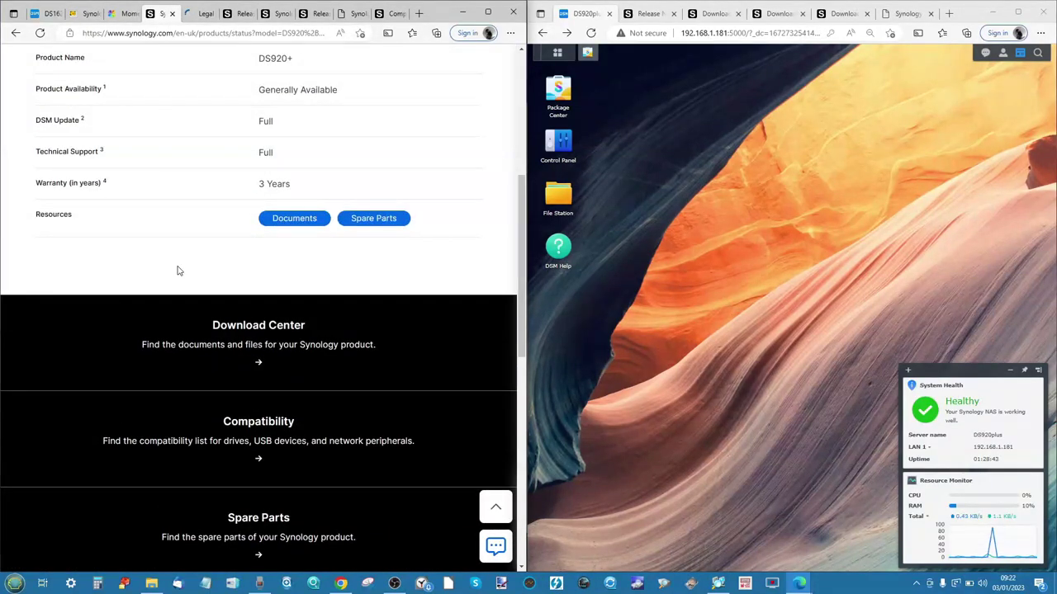
pyautogui.scroll(2, 177, 271)
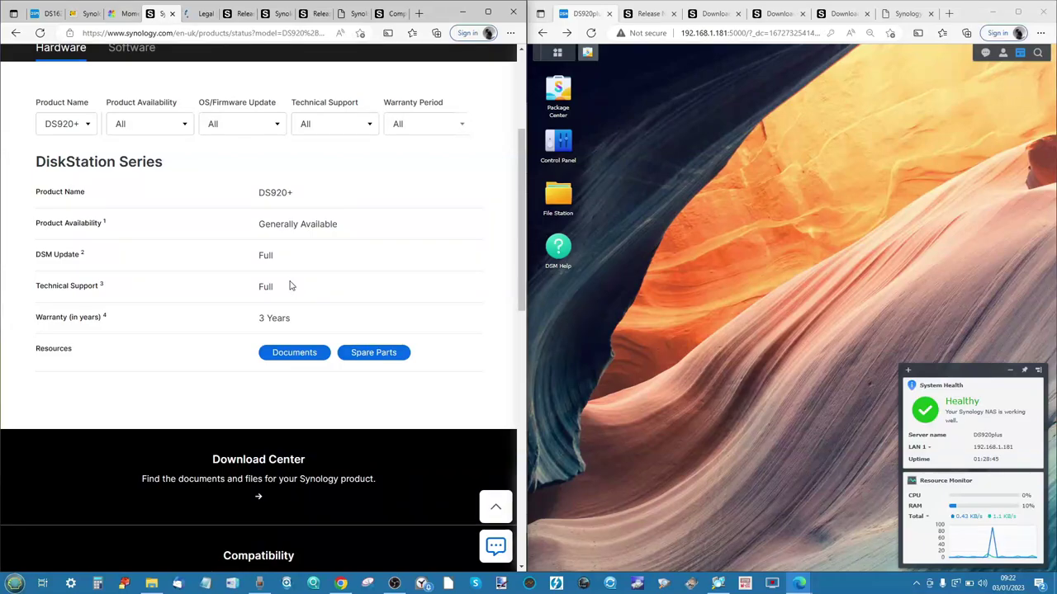
# Look up the support status of the DS916+ and highlight its technical support level
pyautogui.click(84, 127)
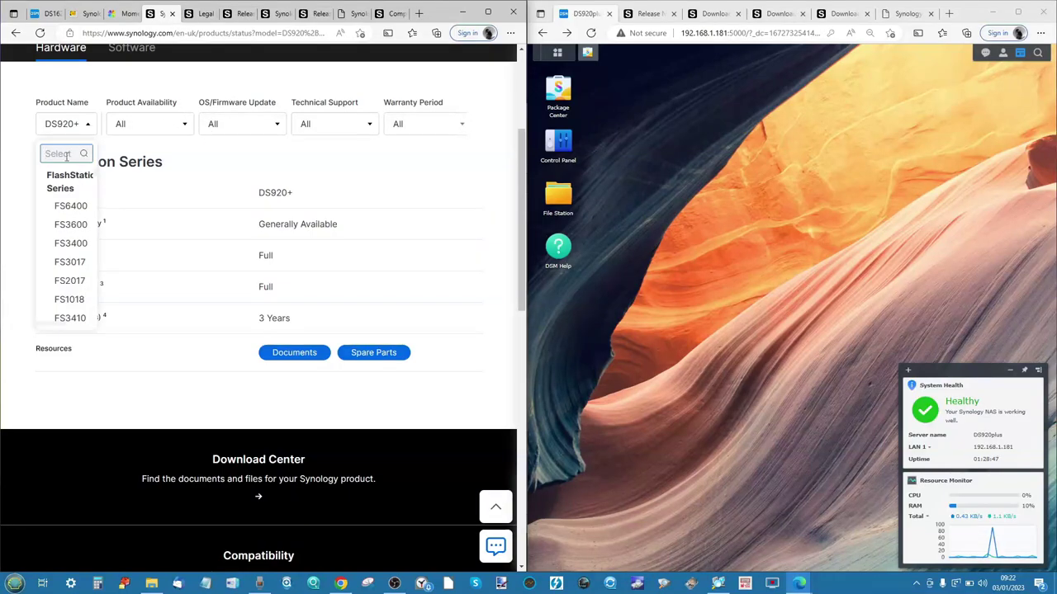
pyautogui.write('ds916+')
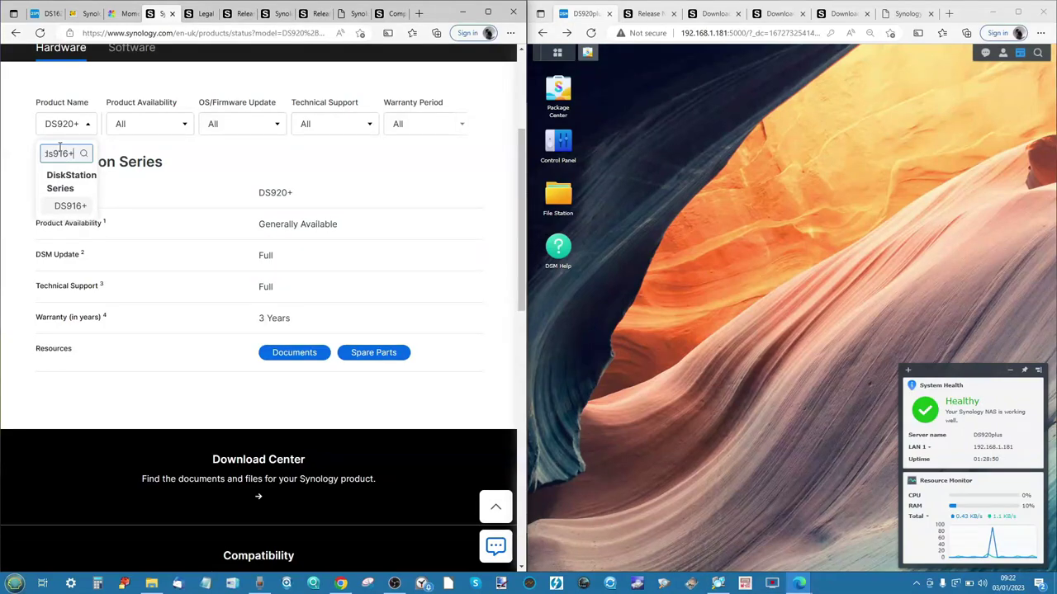
pyautogui.click(67, 206)
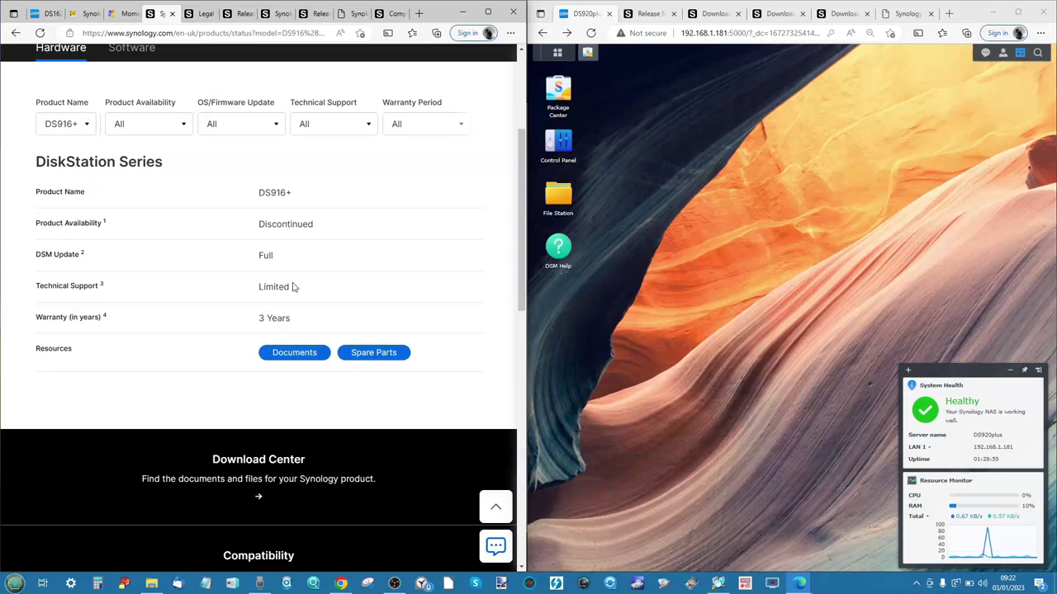
pyautogui.moveTo(294, 289); pyautogui.dragTo(258, 290)
# Change the product name filter to DS918+ to check that model's support status
pyautogui.click(64, 124)
pyautogui.write('ds918+')
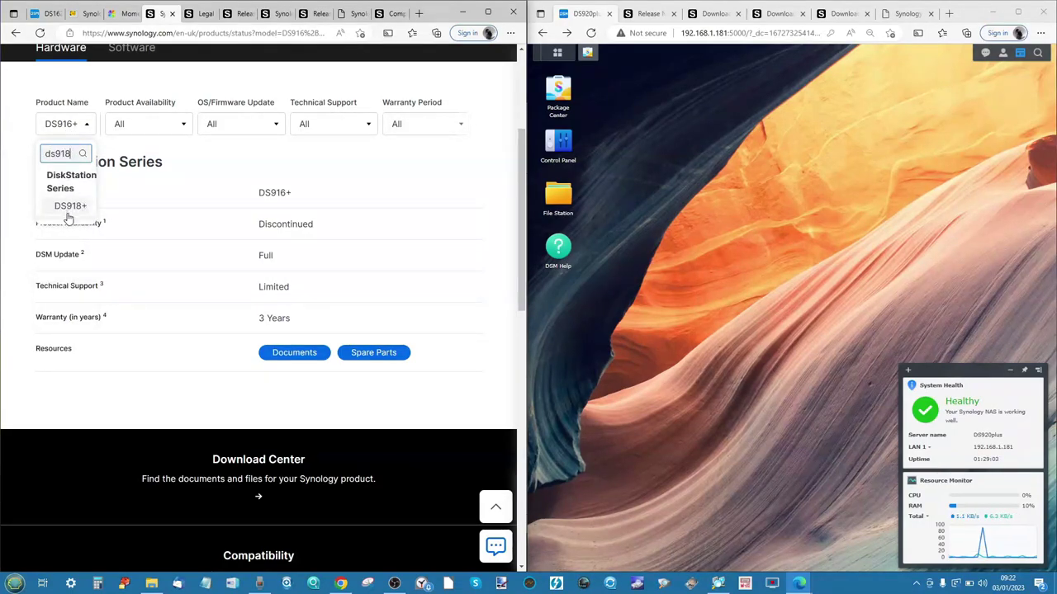
pyautogui.click(71, 211)
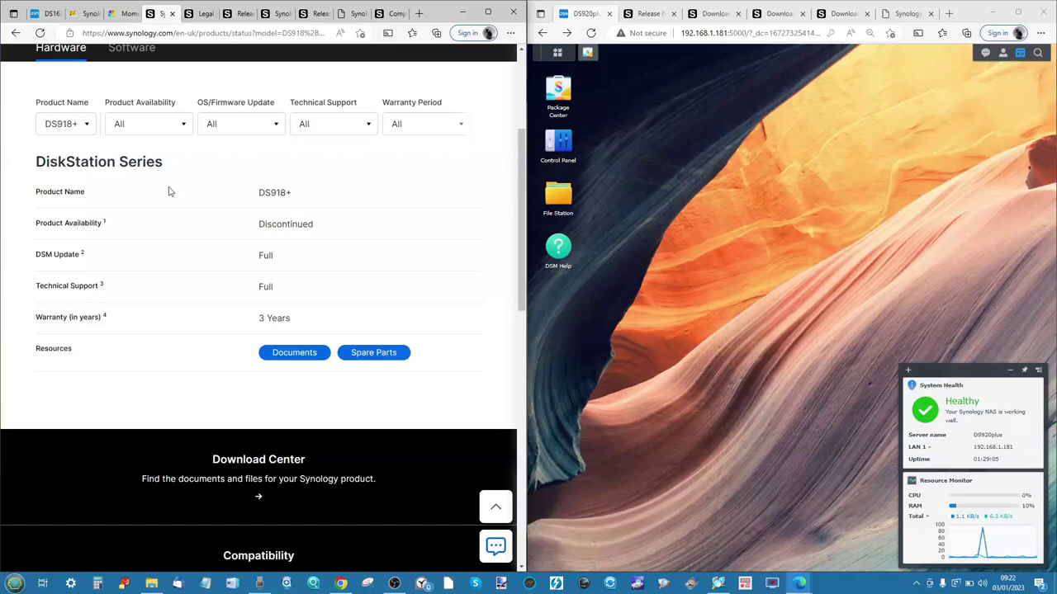
# Return the product name filter to DS916+ to compare its support status with the DS918+
pyautogui.click(88, 126)
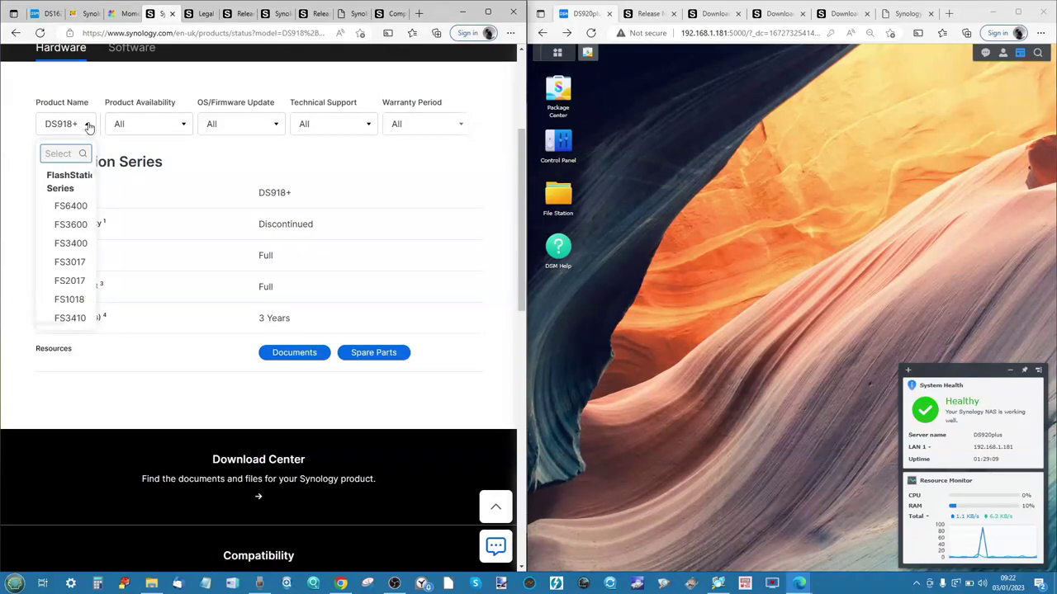
pyautogui.write('ds916+')
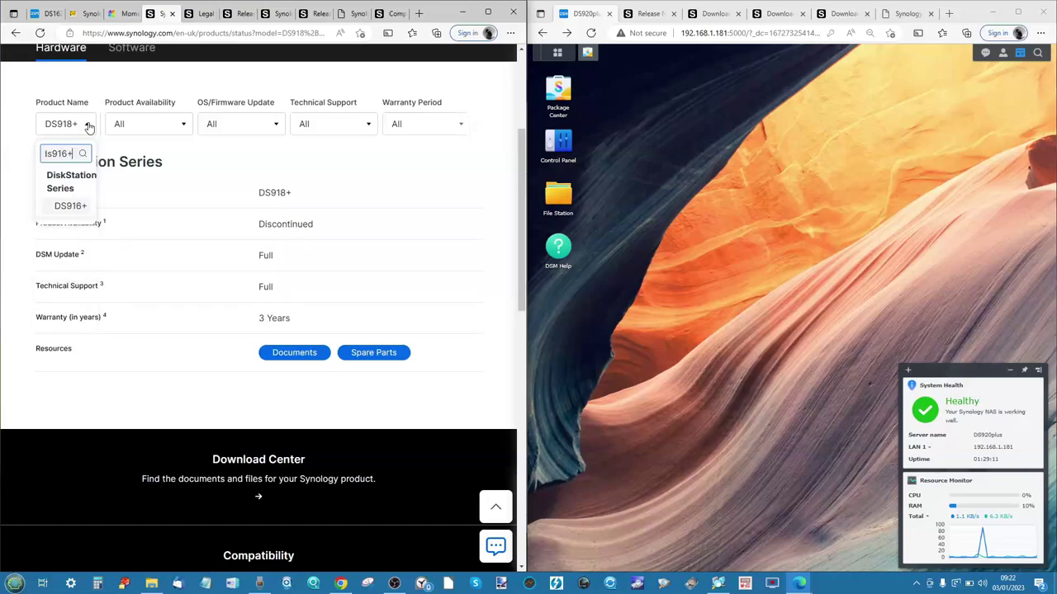
pyautogui.click(70, 207)
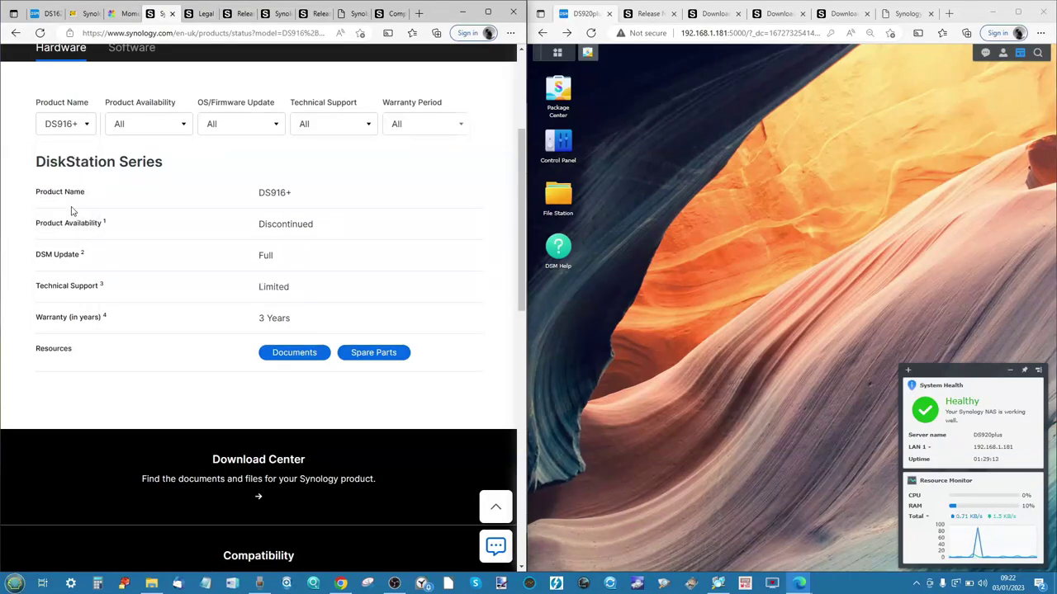
# Switch to OBS, move Video Capture Device 3 to the bottom centre of the canvas, make it visible, and minimize OBS
pyautogui.click(395, 583)
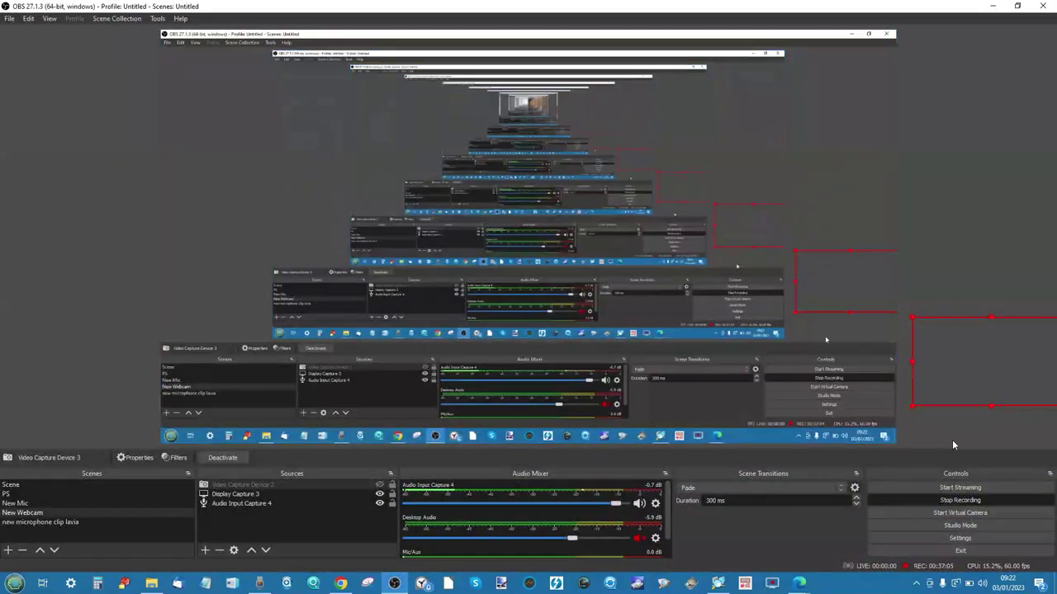
pyautogui.moveTo(982, 355); pyautogui.dragTo(522, 396)
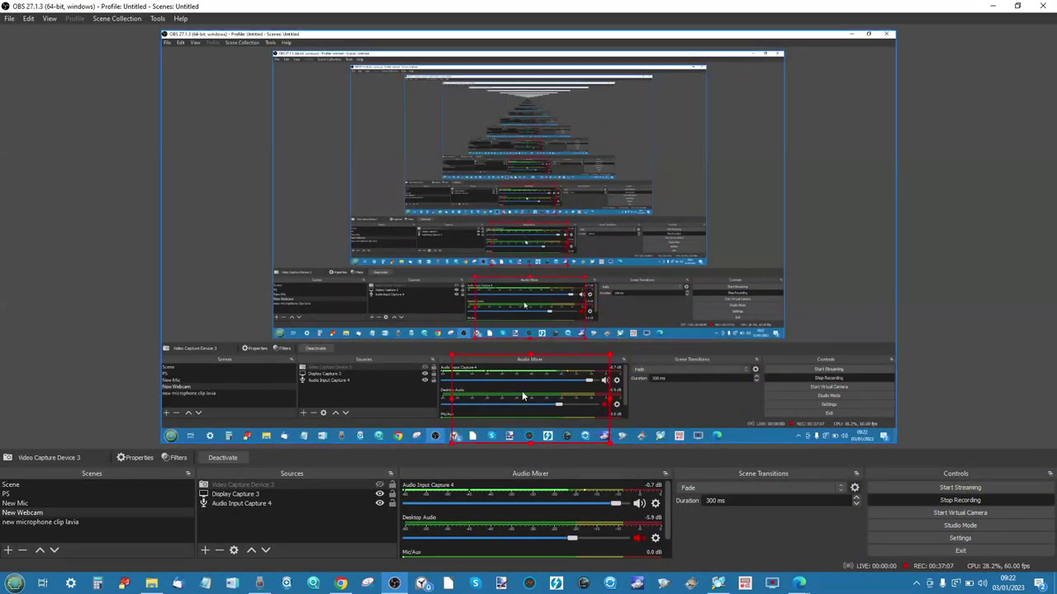
pyautogui.click(380, 484)
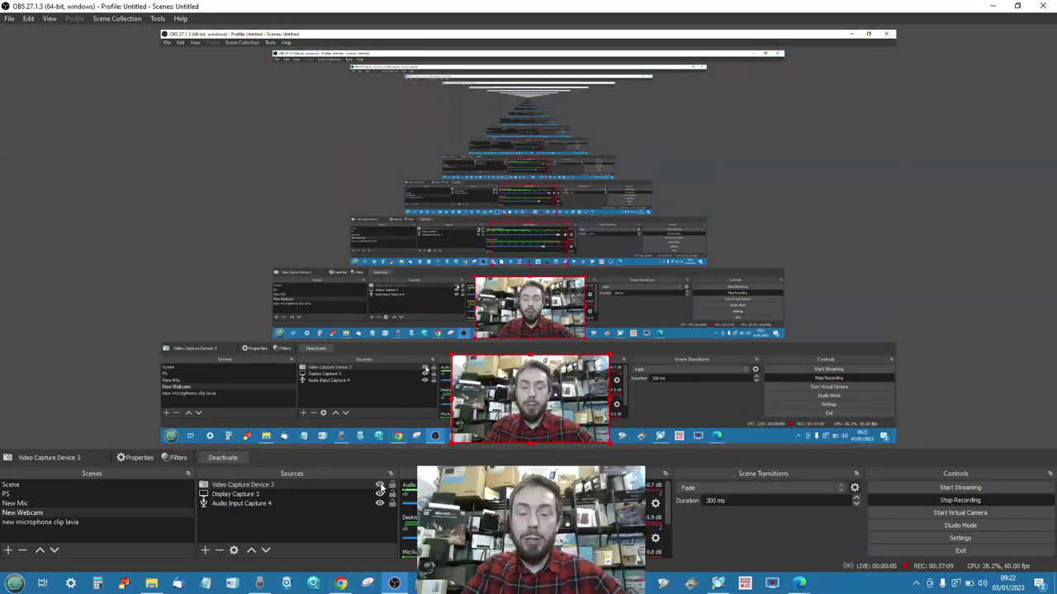
pyautogui.click(994, 6)
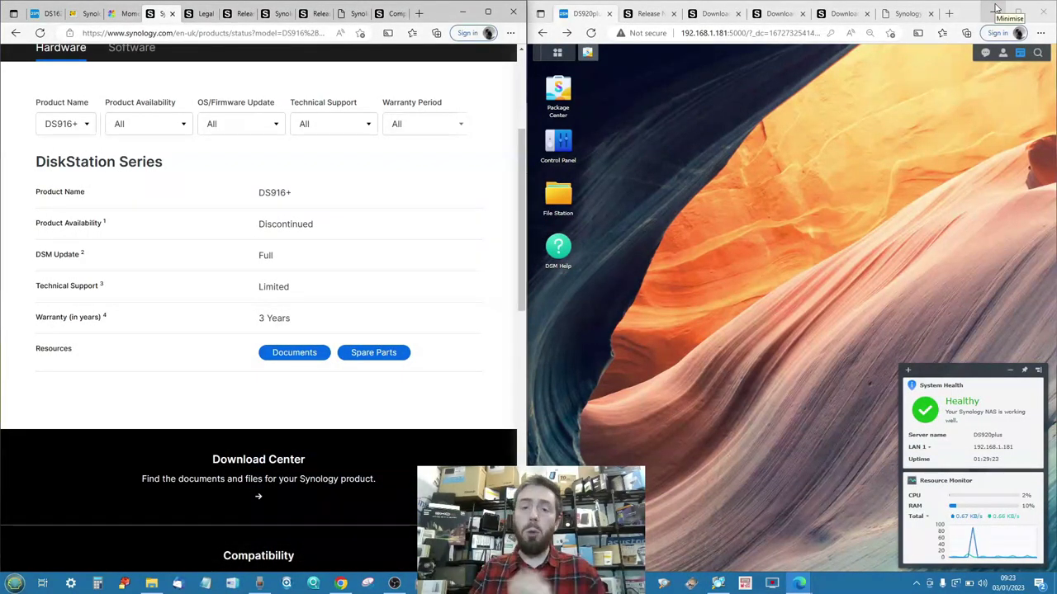